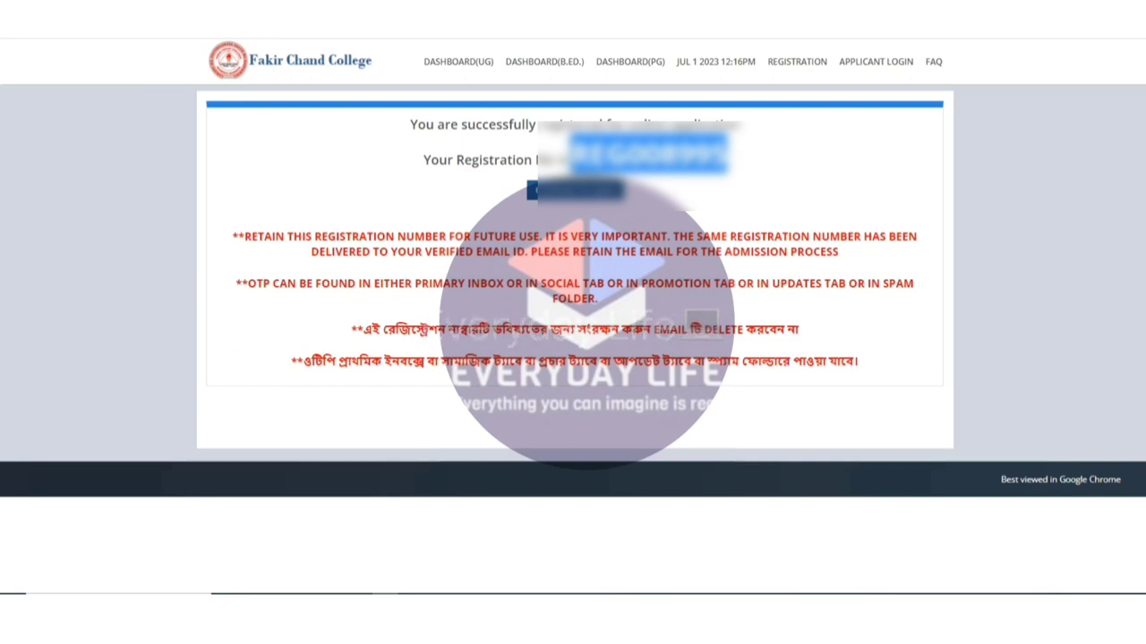
Highlight the two Bengali warning lines while reading them, then clear the highlight.
{"action": "left_click_drag", "start_coordinate": [363, 329], "coordinate": [373, 329]}
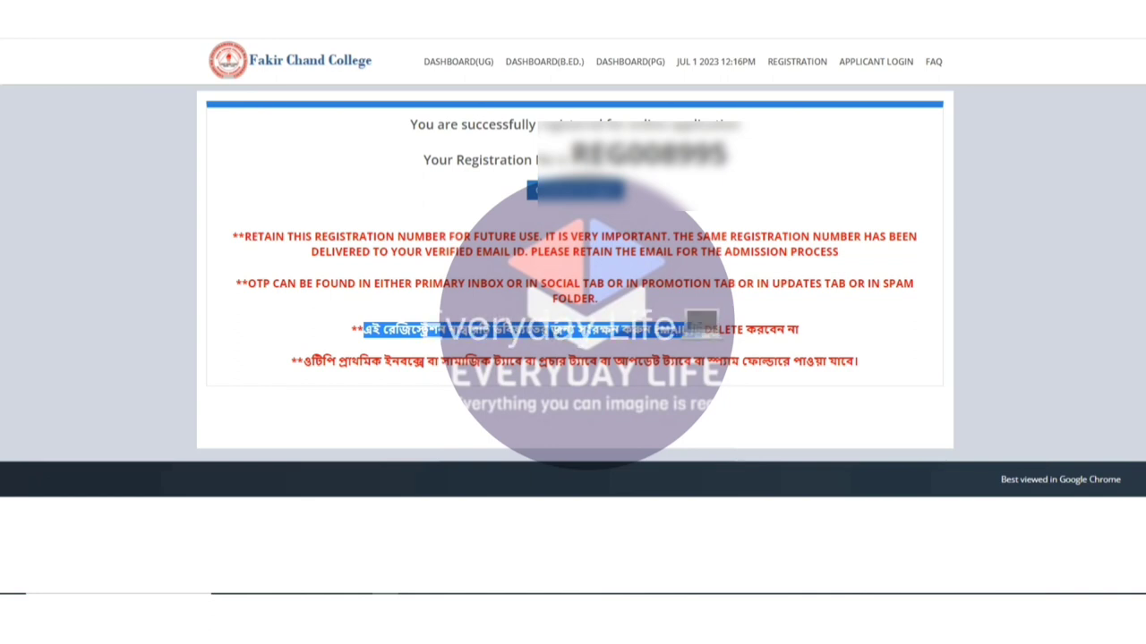
{"action": "left_click_drag", "start_coordinate": [689, 329], "coordinate": [798, 329]}
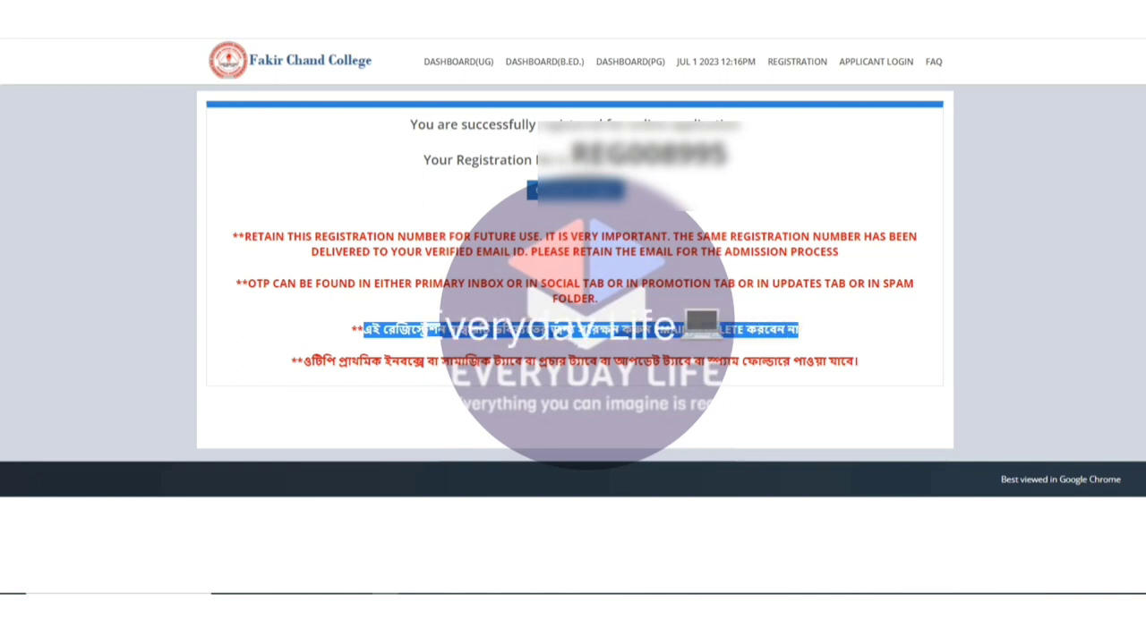
{"action": "left_click_drag", "start_coordinate": [305, 360], "coordinate": [407, 360]}
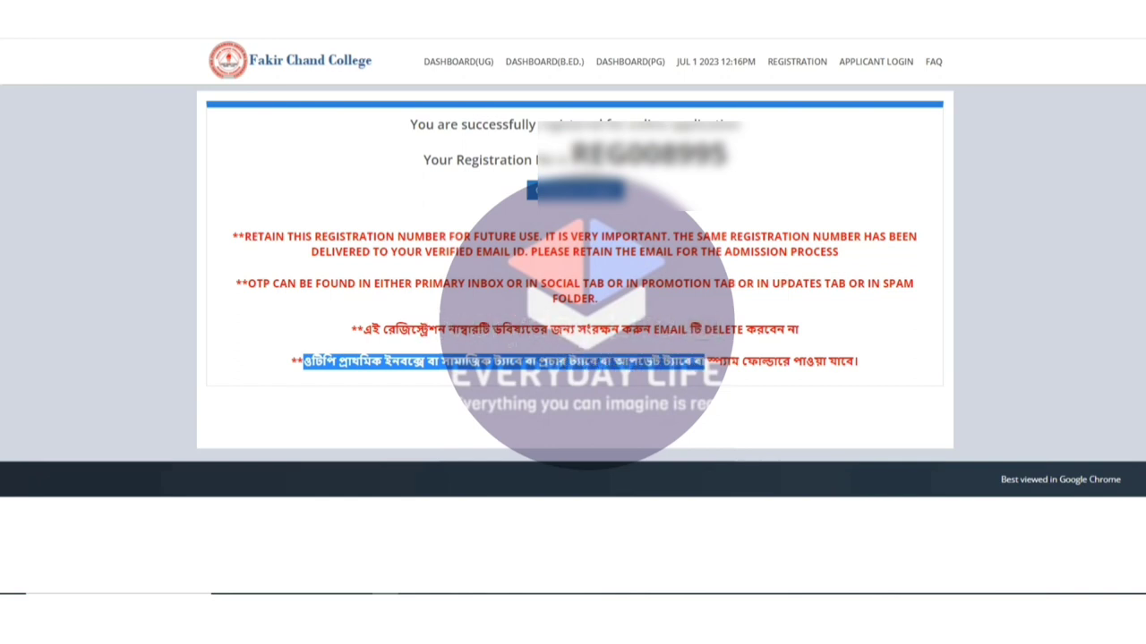
{"action": "left_click_drag", "start_coordinate": [760, 361], "coordinate": [858, 361]}
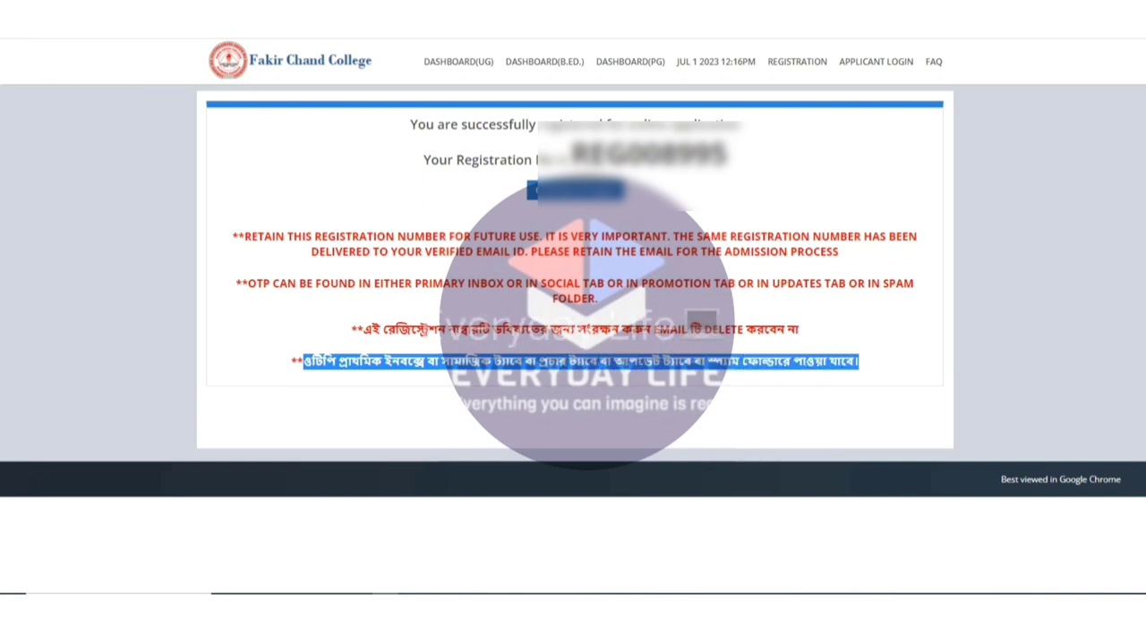
{"action": "left_click", "coordinate": [858, 360]}
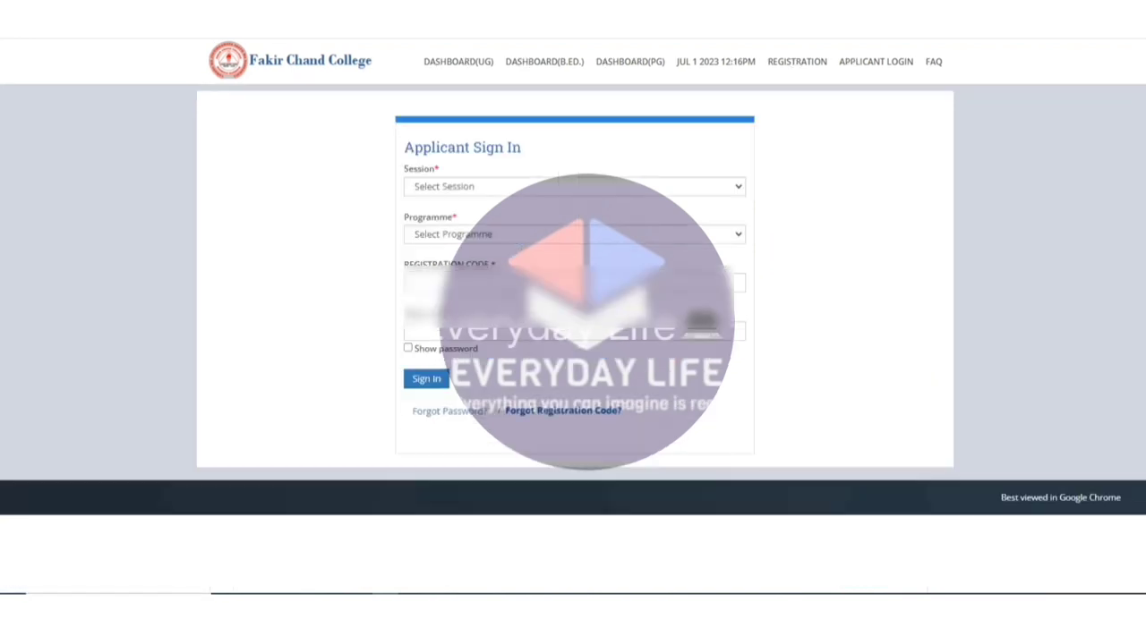
Sign in as an existing UG applicant with registration code, password and session 2023-2024.
{"action": "left_click", "coordinate": [573, 233]}
{"action": "left_click", "coordinate": [421, 263]}
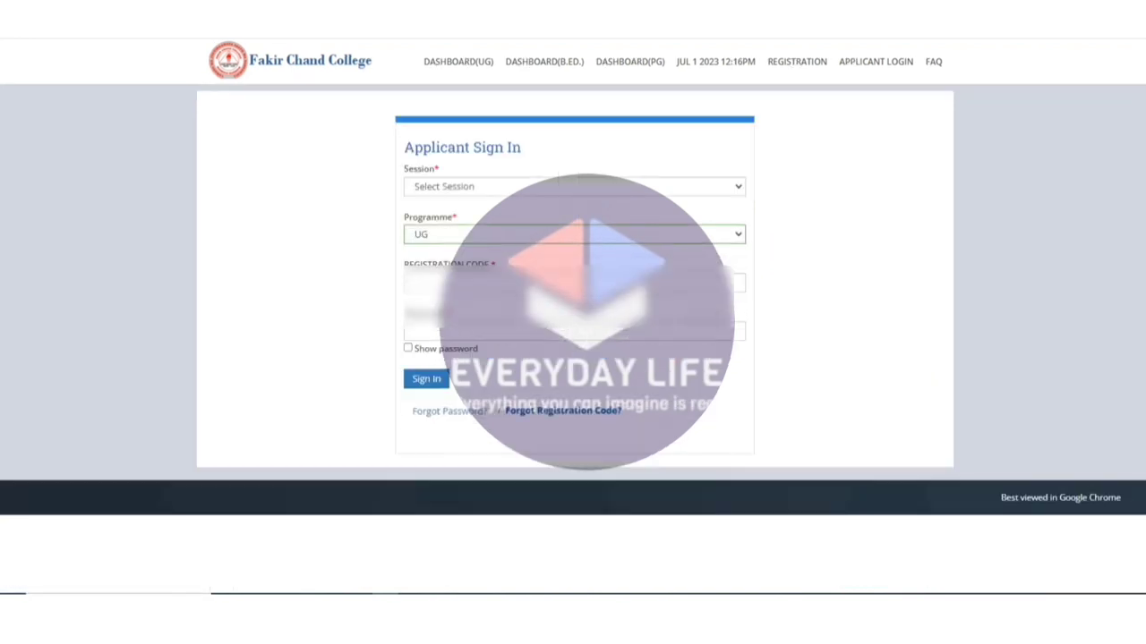
{"action": "left_click", "coordinate": [573, 282]}
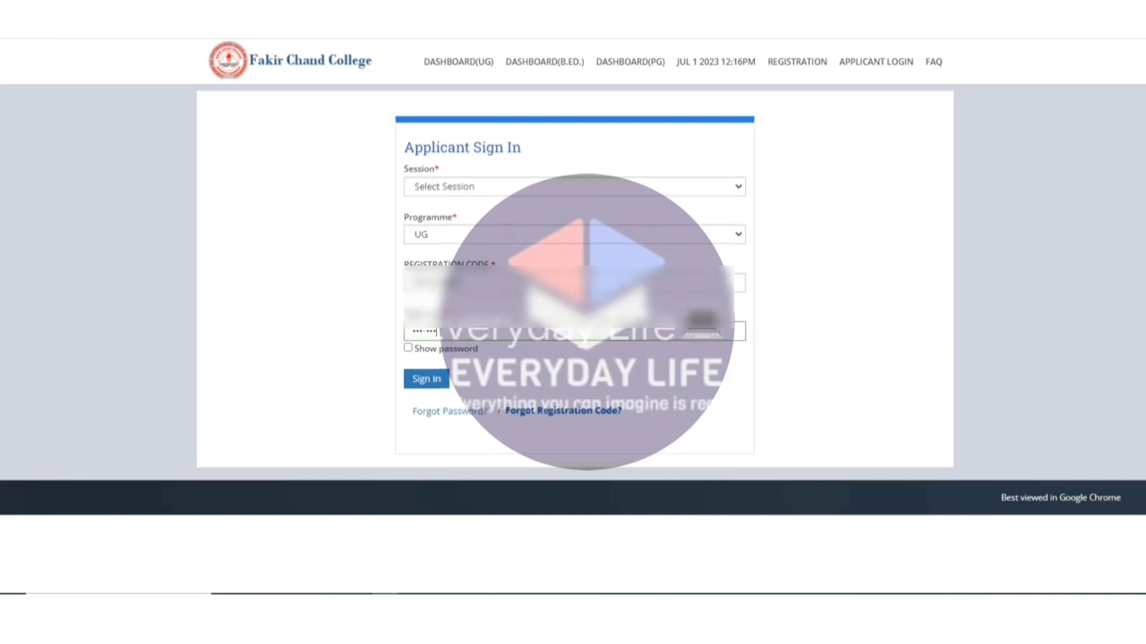
{"action": "key", "text": "Return"}
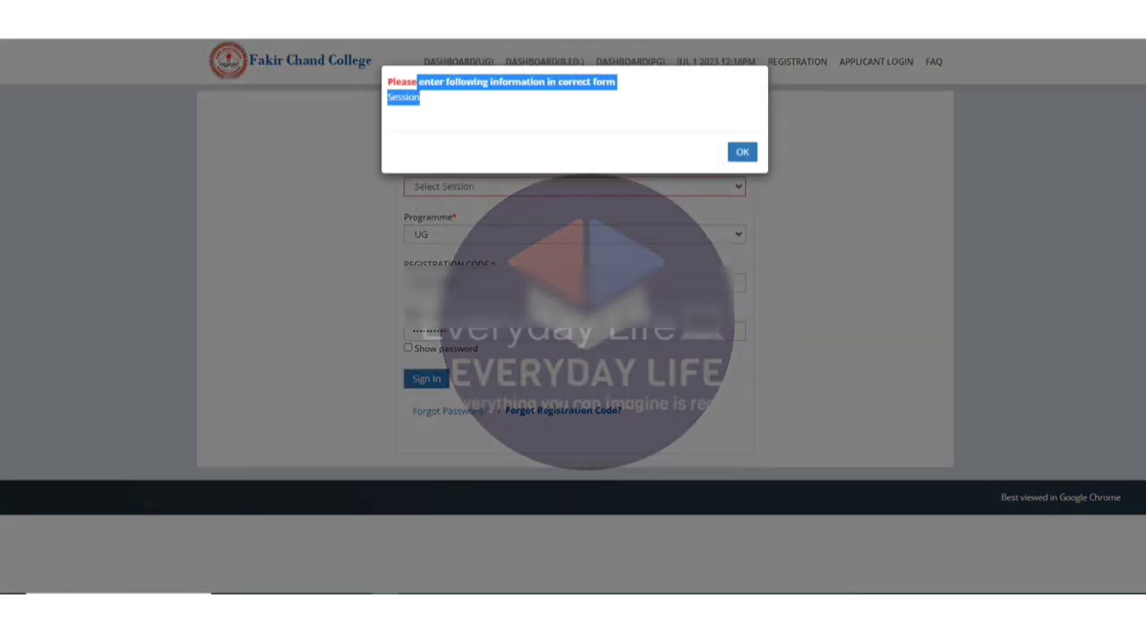
{"action": "key", "text": "Return"}
{"action": "key", "text": "Down"}
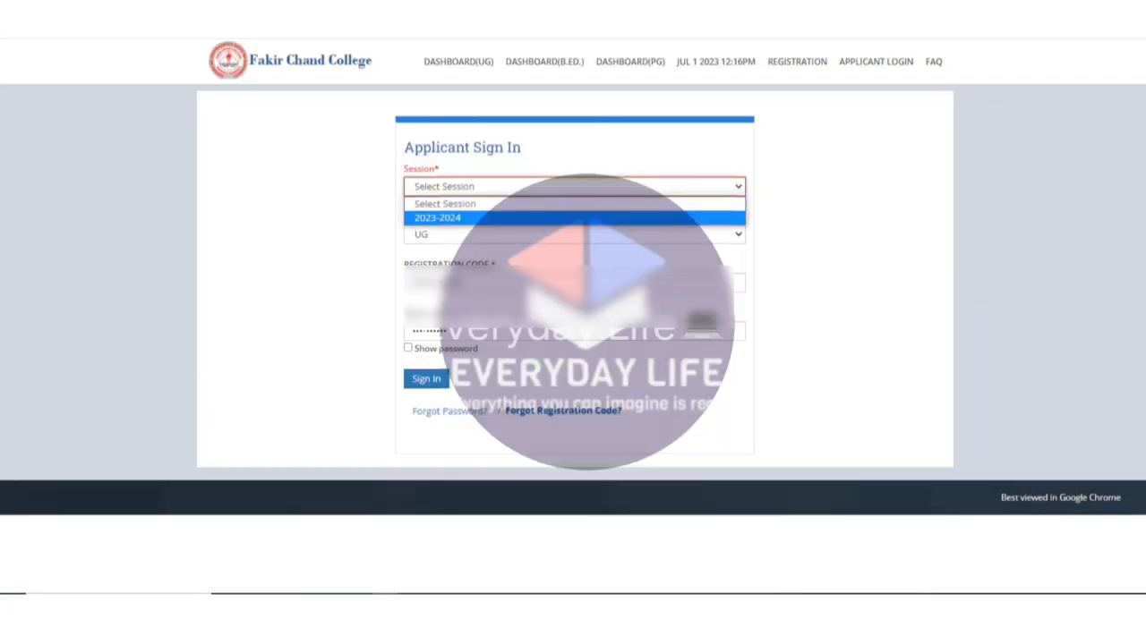
{"action": "key", "text": "Return"}
{"action": "key", "text": "Return"}
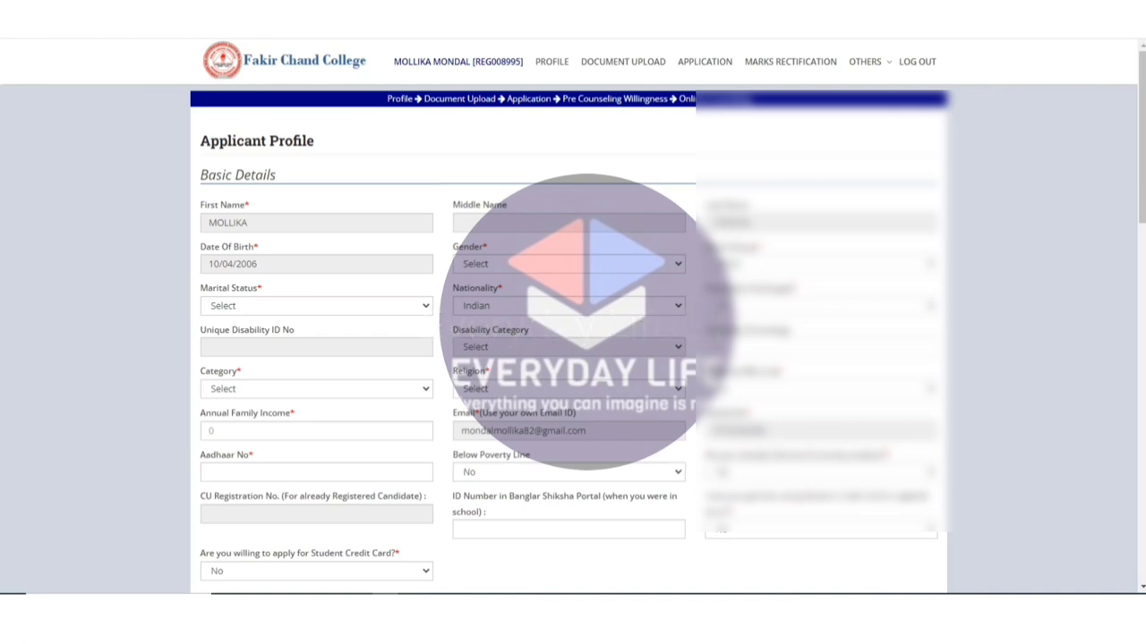
Set Gender to Female, Marital Status to Single, Category to SC and Religion to Hinduism.
{"action": "mouse_move", "coordinate": [442, 250]}
{"action": "left_mouse_down"}
{"action": "mouse_move", "coordinate": [505, 251]}
{"action": "mouse_move", "coordinate": [464, 257]}
{"action": "left_mouse_up"}
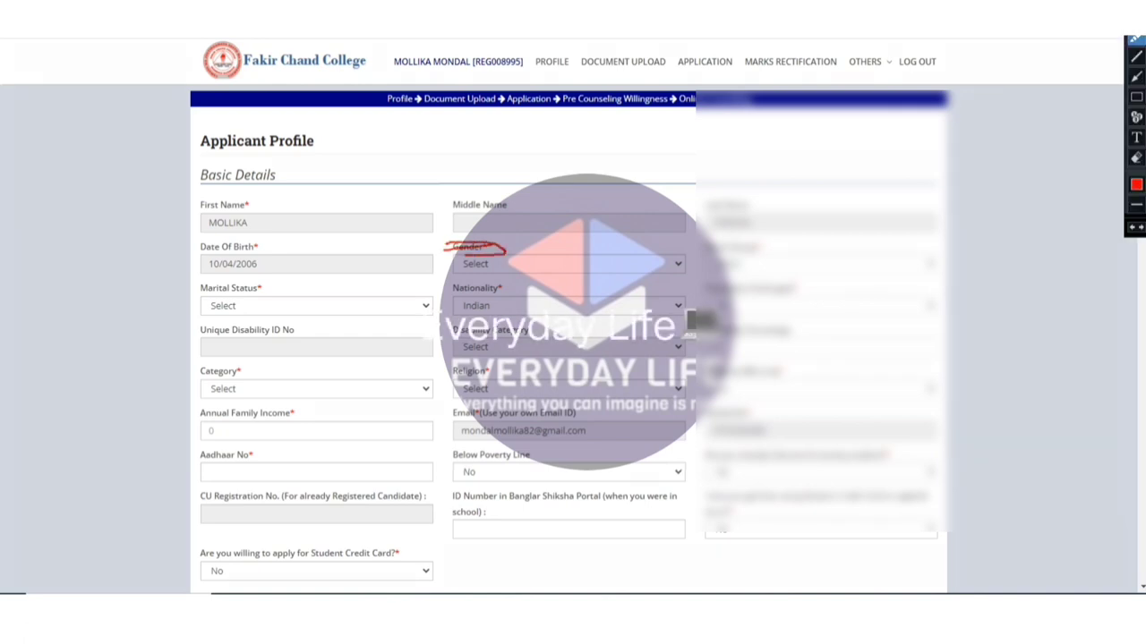
{"action": "key", "text": "Escape"}
{"action": "left_click", "coordinate": [568, 264]}
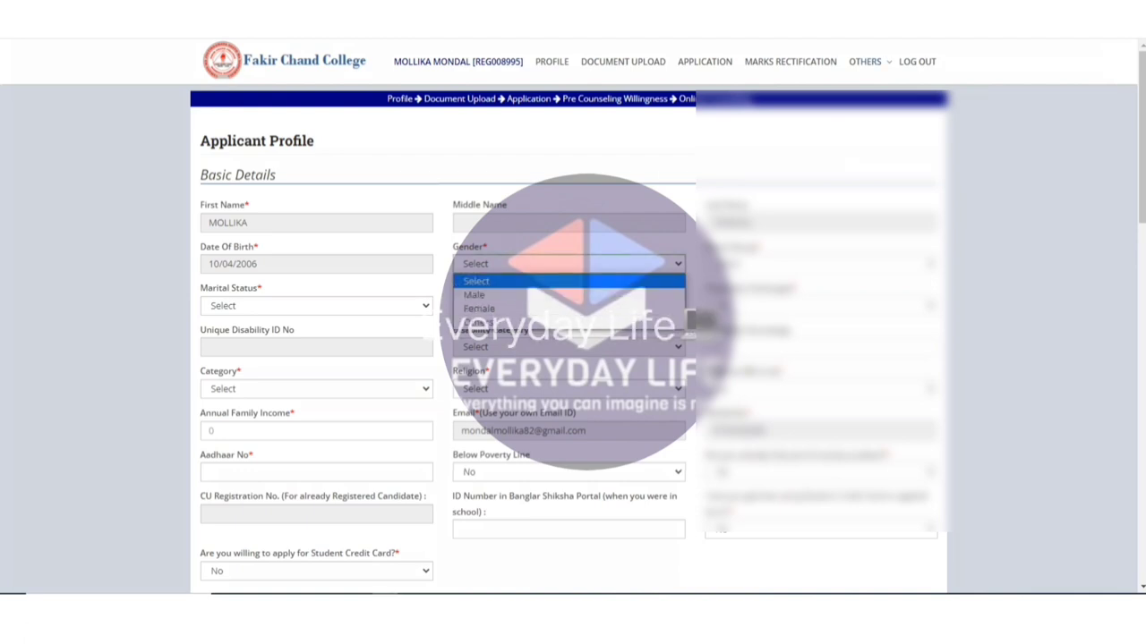
{"action": "left_click", "coordinate": [483, 302]}
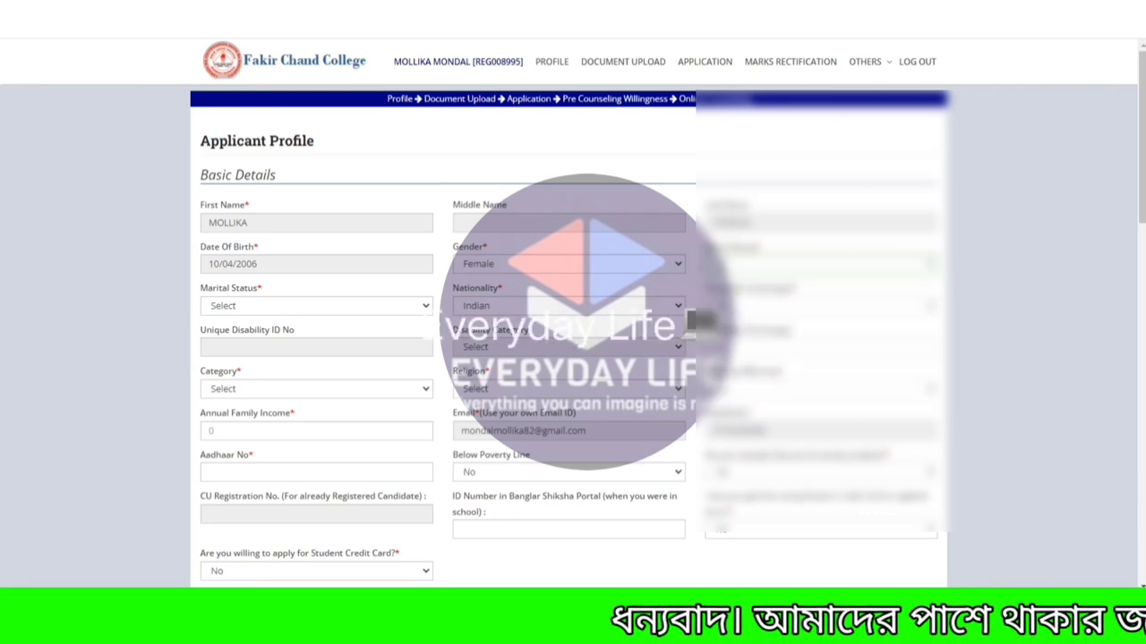
{"action": "left_click", "coordinate": [316, 305]}
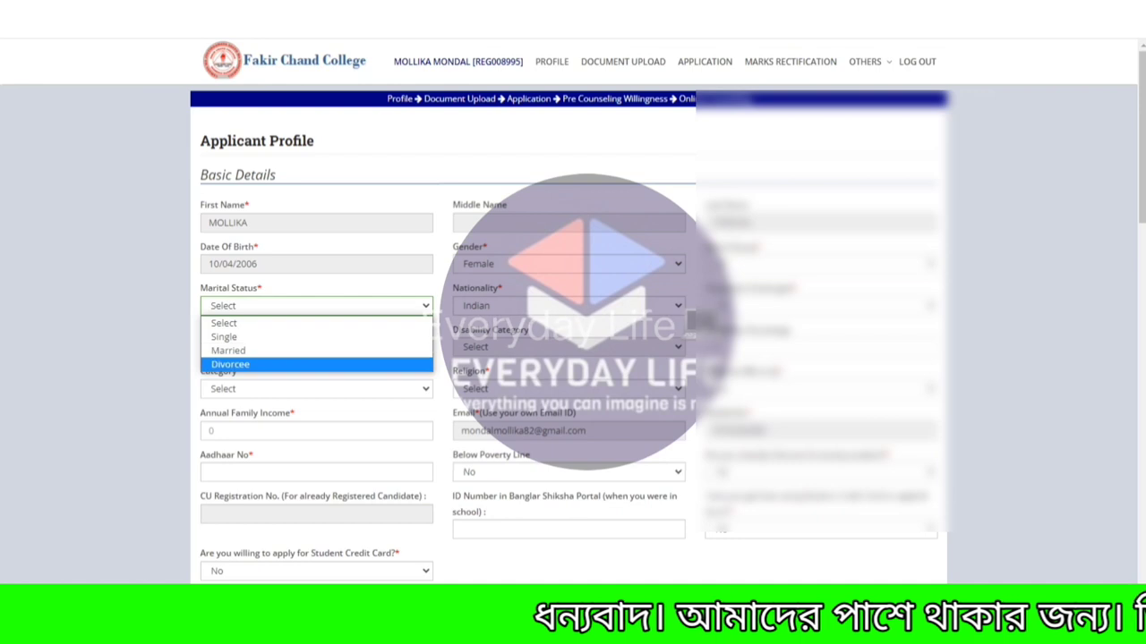
{"action": "left_click", "coordinate": [224, 336]}
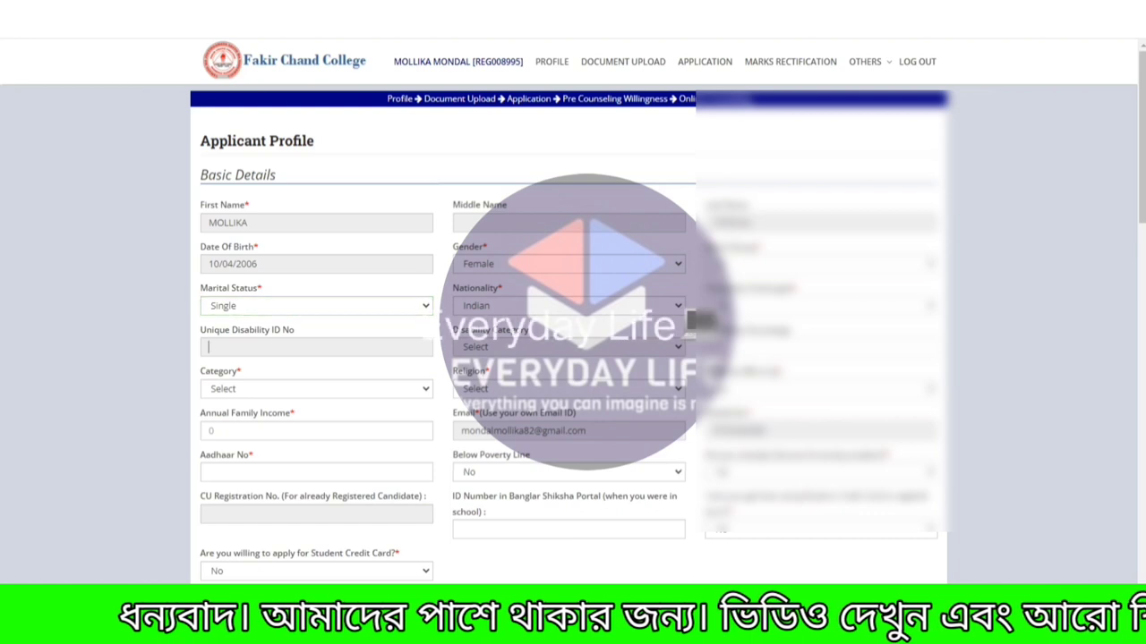
{"action": "left_click", "coordinate": [316, 389]}
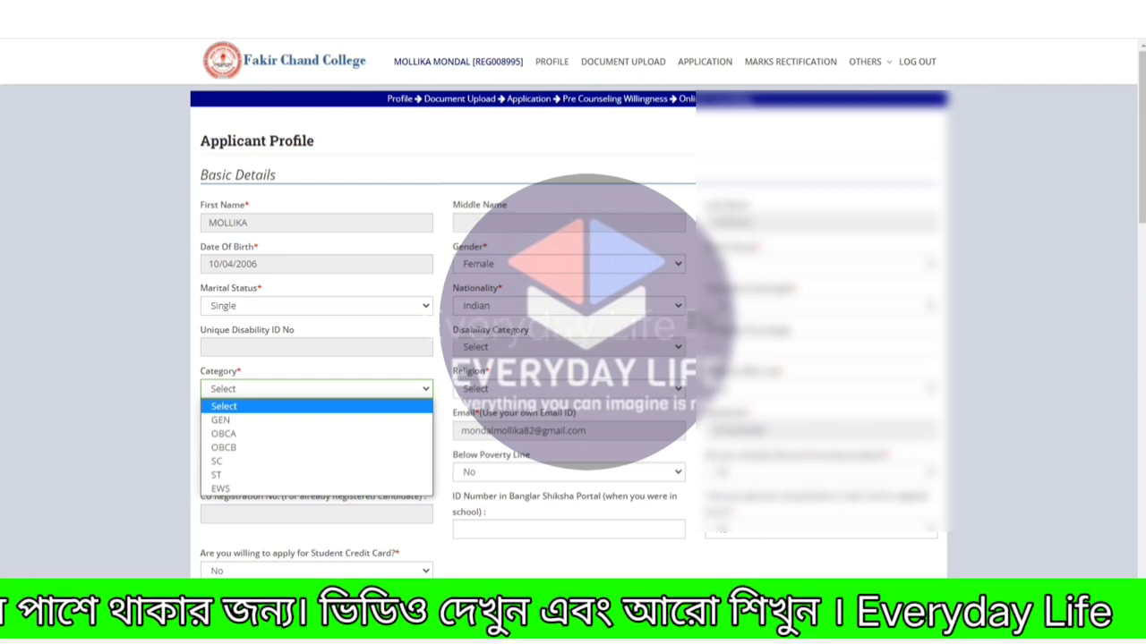
{"action": "left_click", "coordinate": [269, 461]}
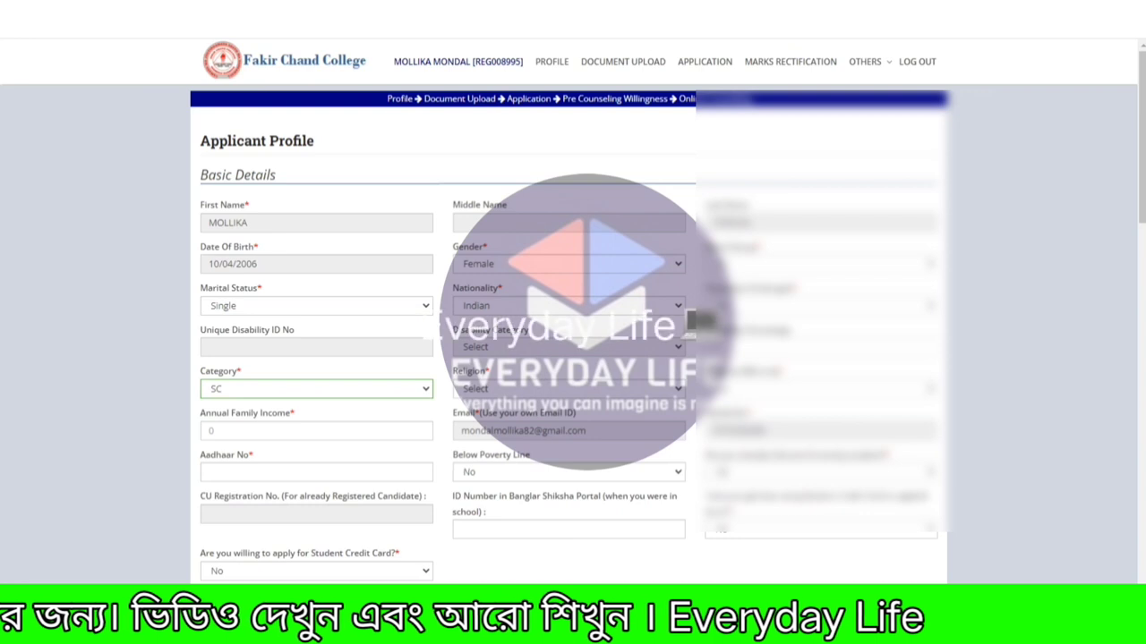
{"action": "left_click", "coordinate": [568, 388]}
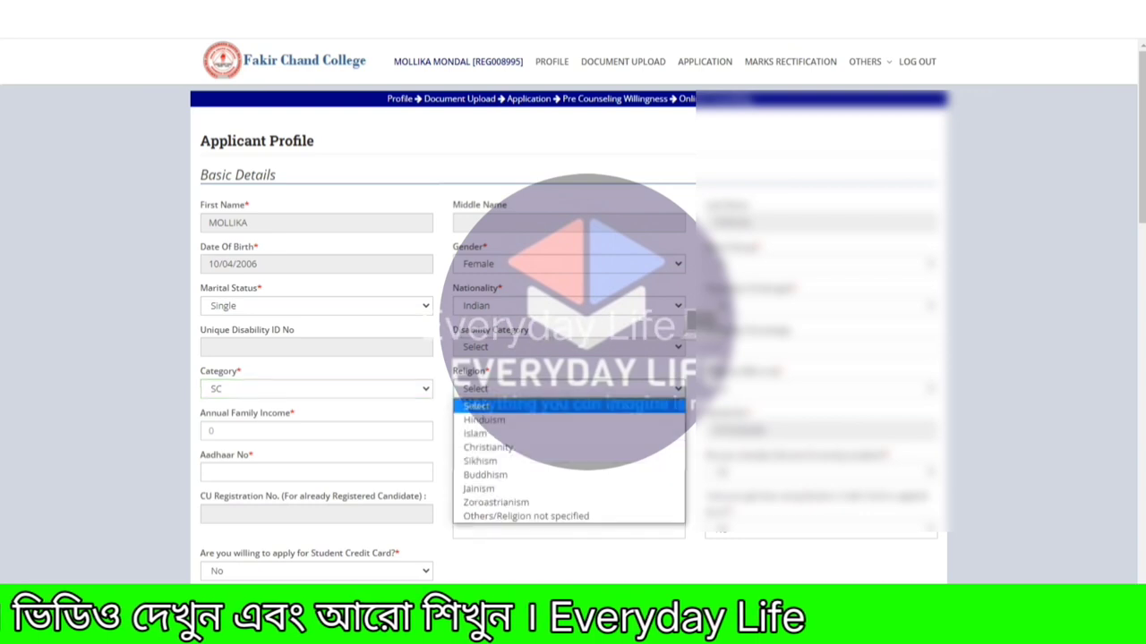
{"action": "left_click", "coordinate": [483, 420]}
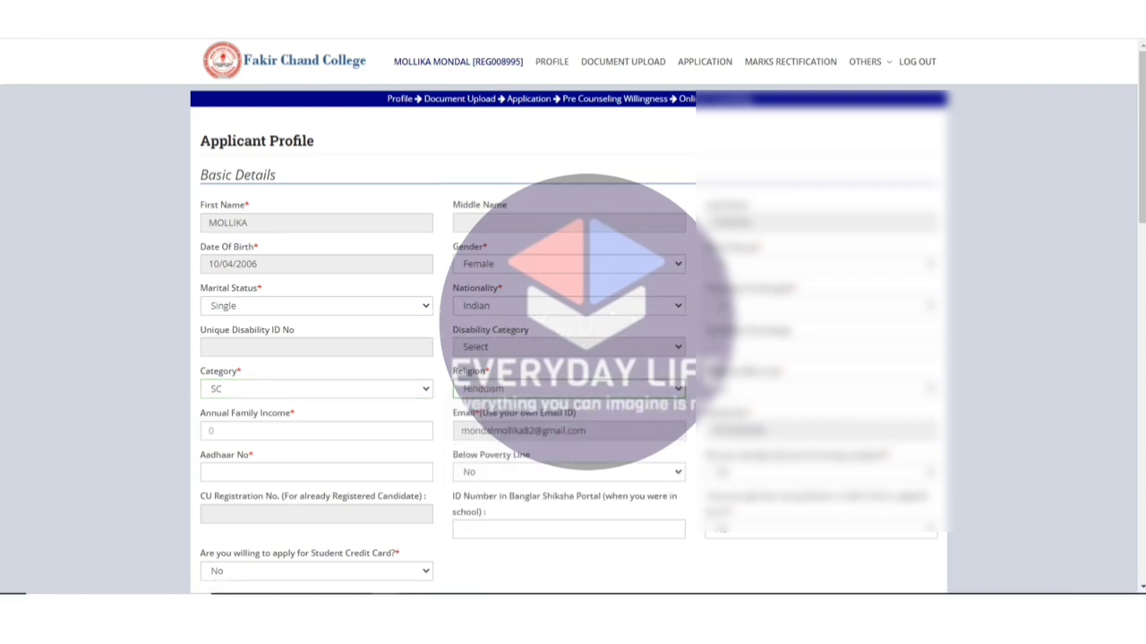
Enter annual family income 60000 and the applicant's Aadhaar number, leaving Below Poverty Line as No.
{"action": "left_click", "coordinate": [316, 430]}
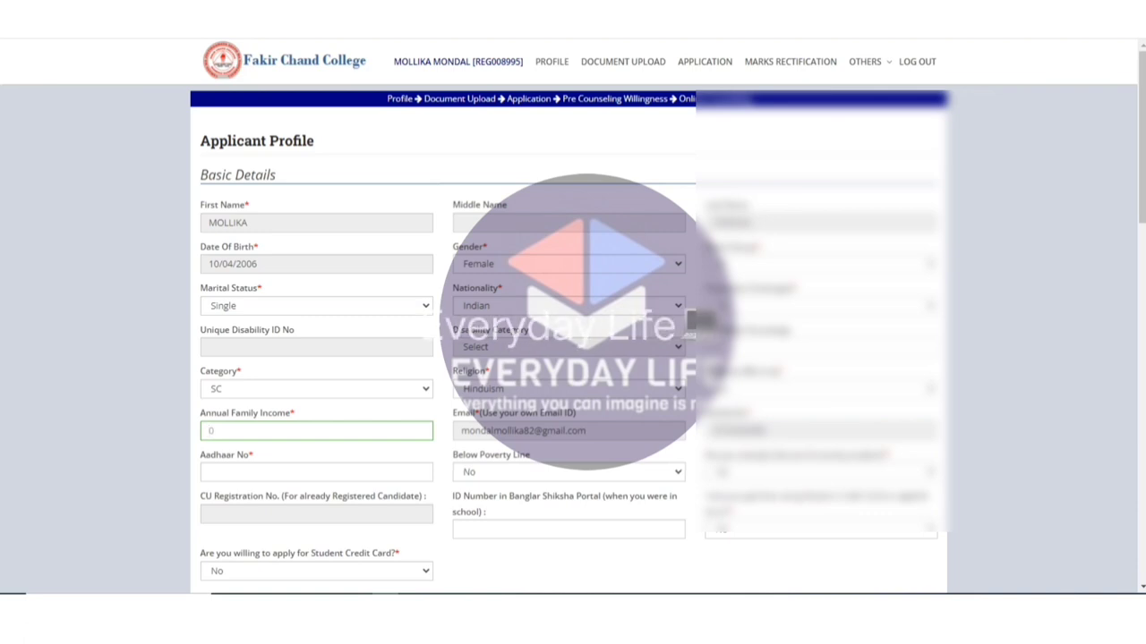
{"action": "type", "text": "60000"}
{"action": "key", "text": "Tab"}
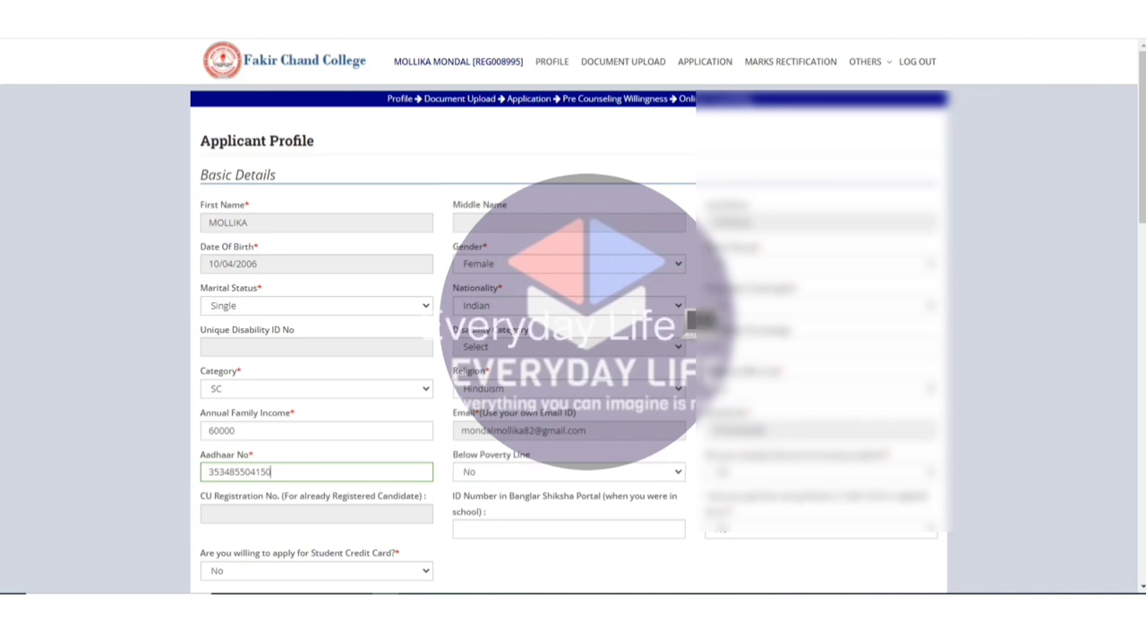
{"action": "key", "text": "Tab"}
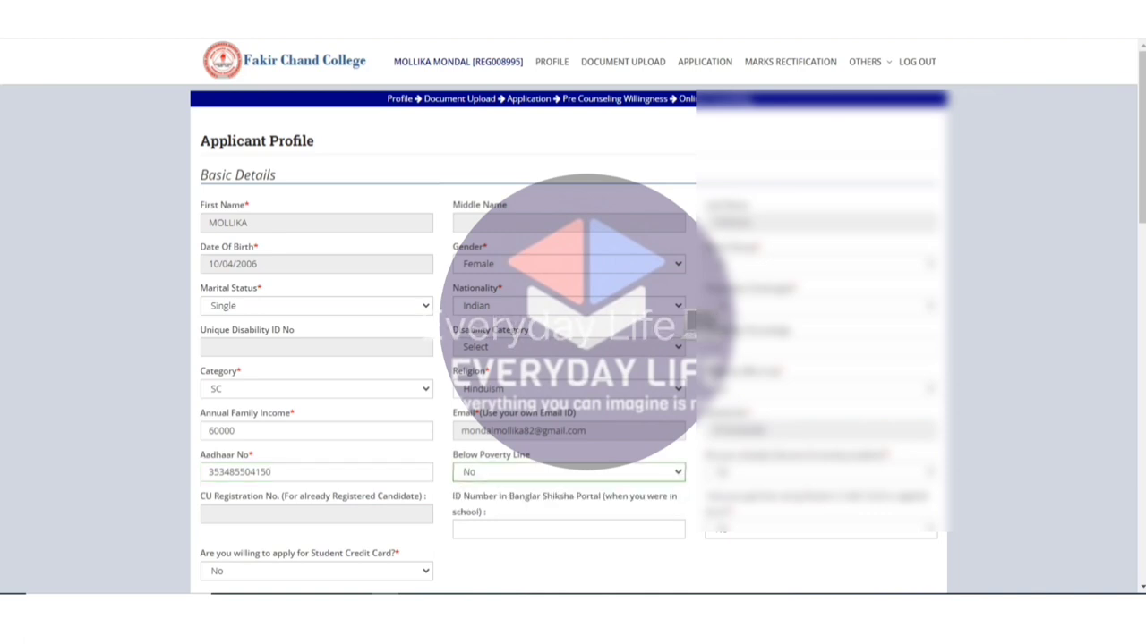
{"action": "key", "text": "alt+Down"}
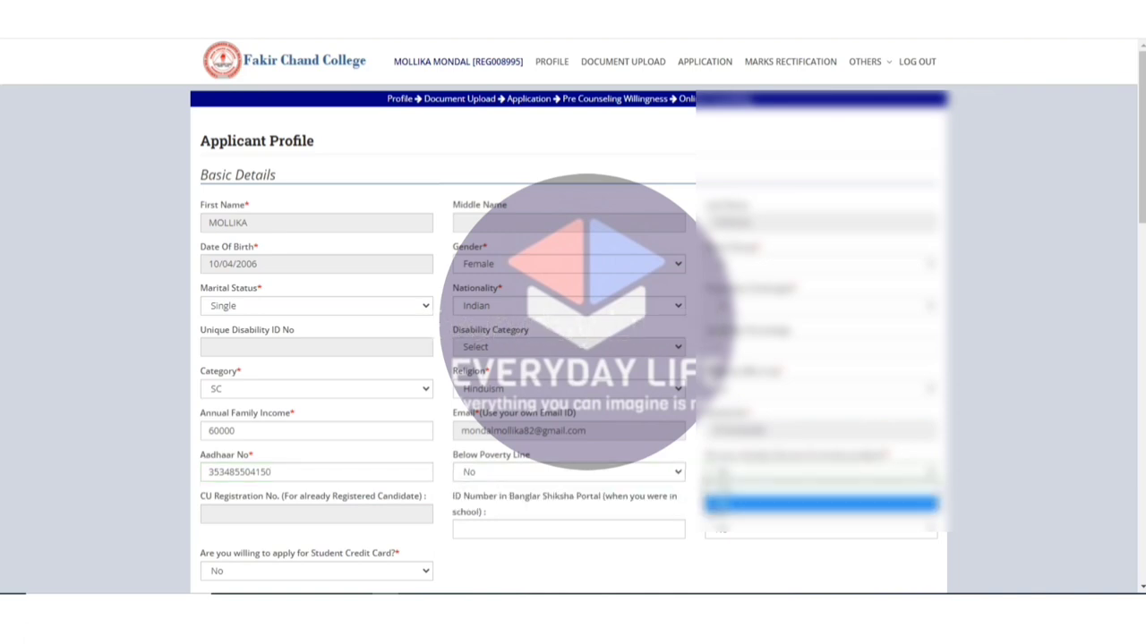
{"action": "scroll", "coordinate": [573, 340], "scroll_direction": "down", "scroll_amount": 1}
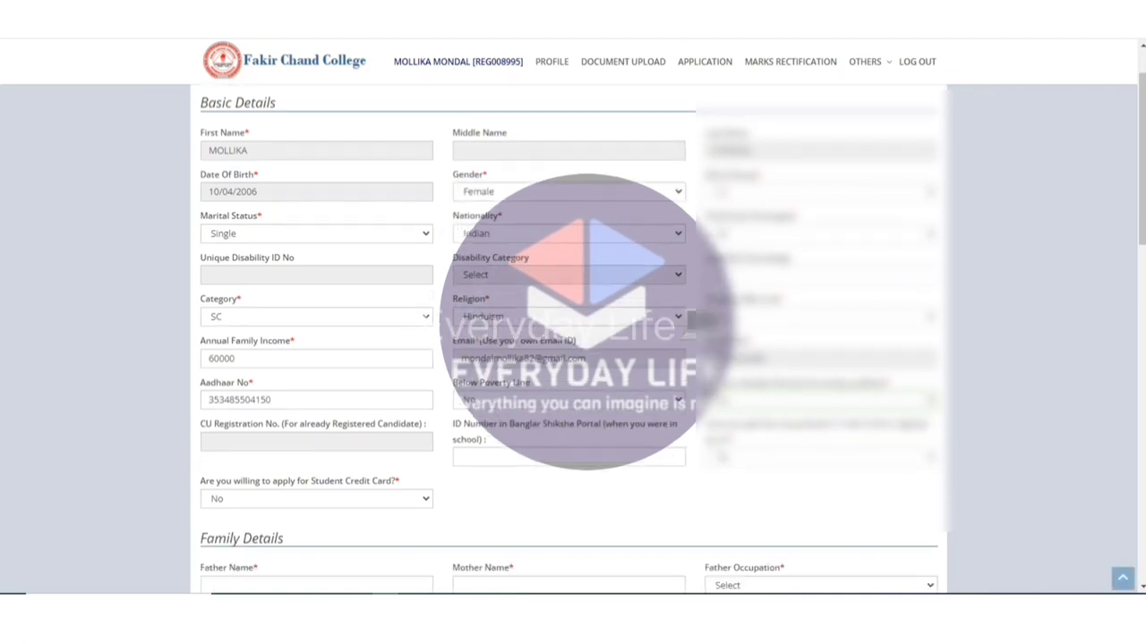
{"action": "left_click_drag", "start_coordinate": [463, 425], "coordinate": [485, 440]}
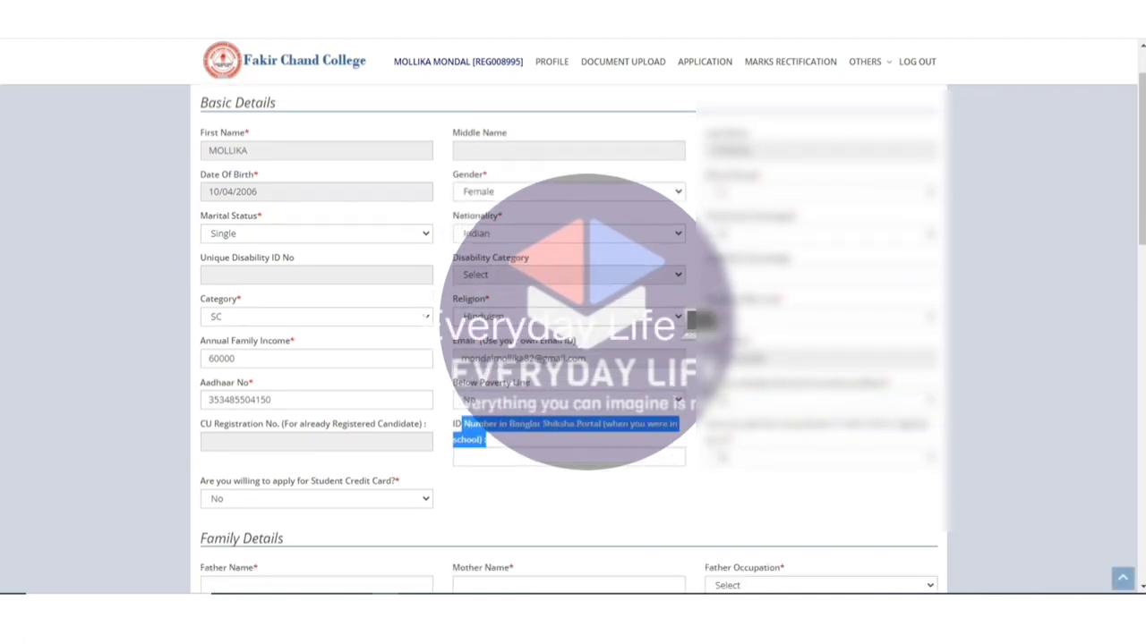
{"action": "left_click_drag", "start_coordinate": [629, 425], "coordinate": [666, 425]}
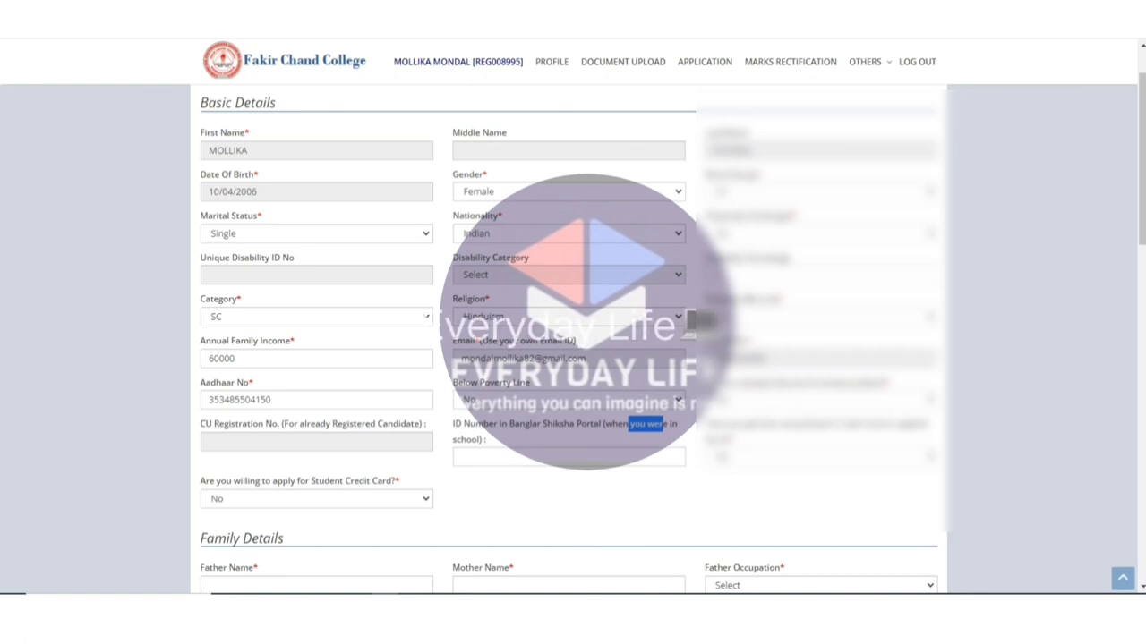
{"action": "double_click", "coordinate": [463, 440]}
{"action": "left_click", "coordinate": [468, 424]}
{"action": "left_click_drag", "start_coordinate": [509, 424], "coordinate": [569, 424]}
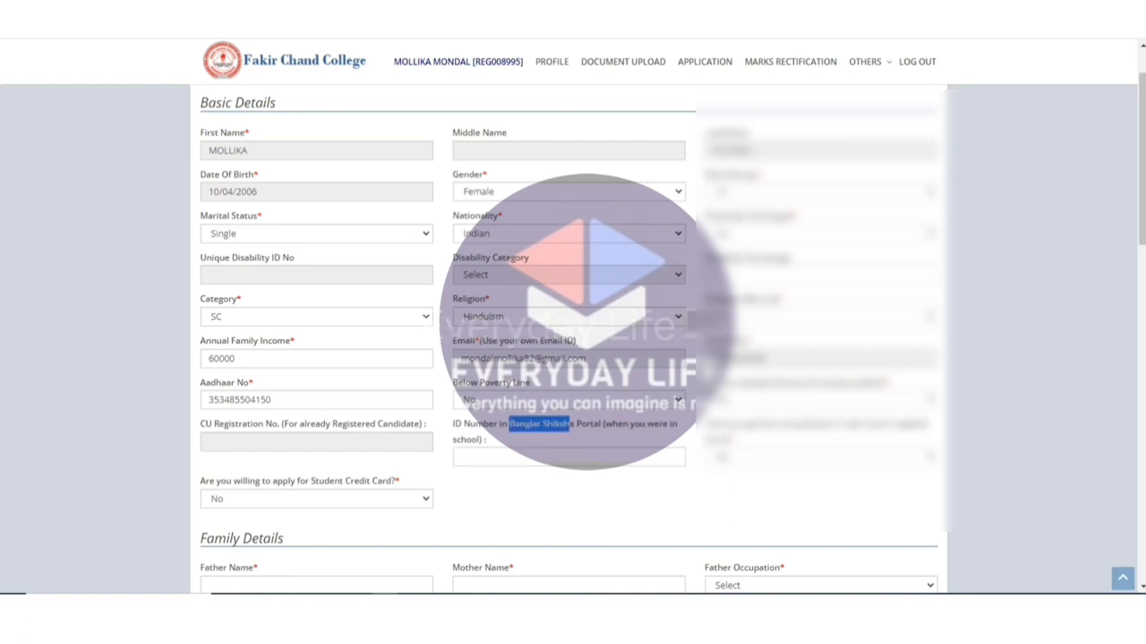
{"action": "left_click", "coordinate": [486, 440]}
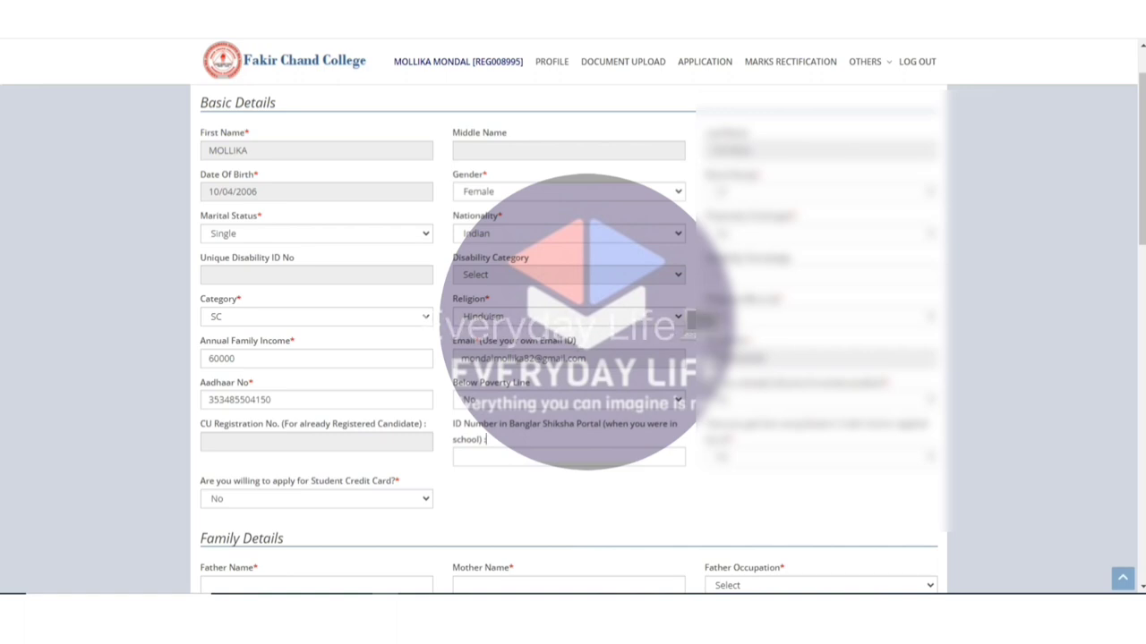
{"action": "scroll", "coordinate": [426, 317], "scroll_direction": "down", "scroll_amount": 1}
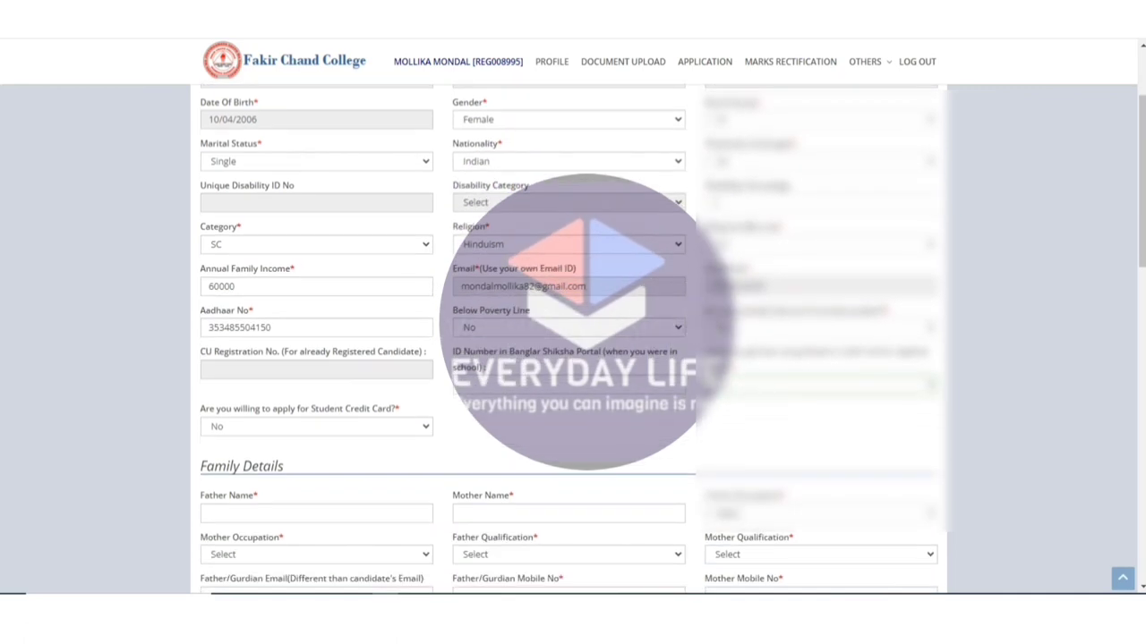
{"action": "scroll", "coordinate": [426, 317], "scroll_direction": "down", "scroll_amount": 2}
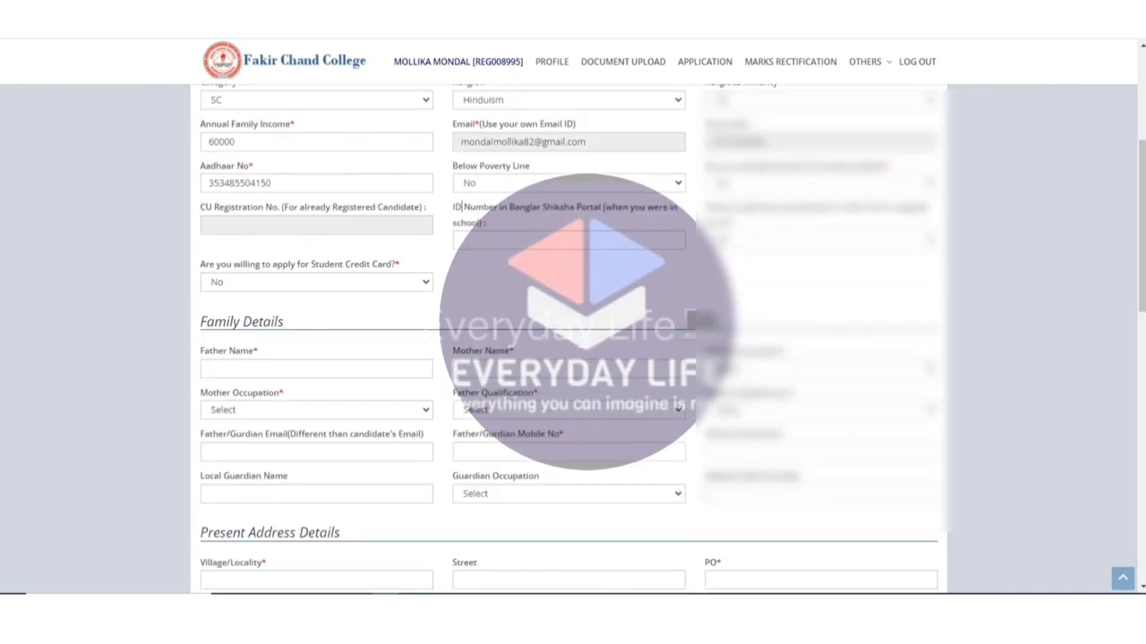
{"action": "left_click_drag", "start_coordinate": [610, 207], "coordinate": [487, 223]}
{"action": "left_click", "coordinate": [460, 240]}
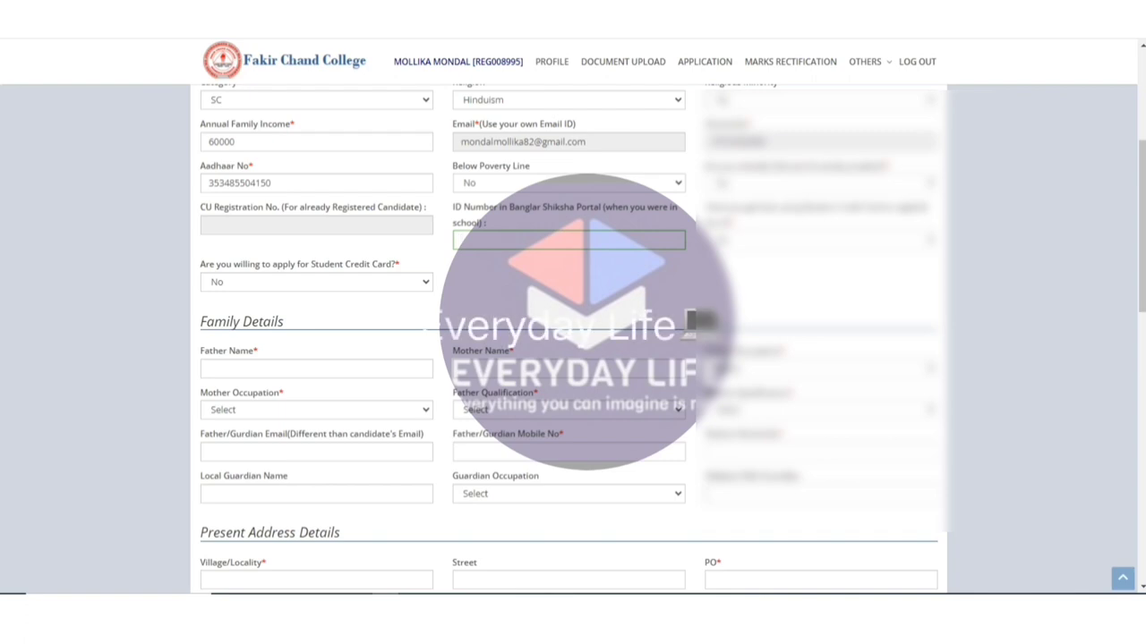
{"action": "left_click", "coordinate": [268, 369]}
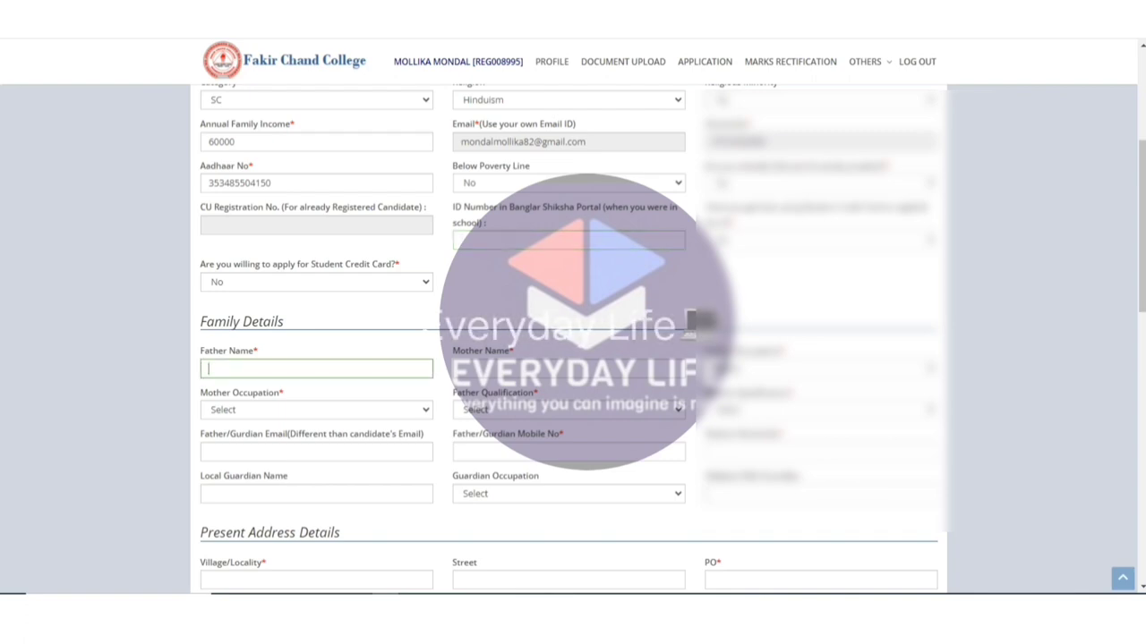
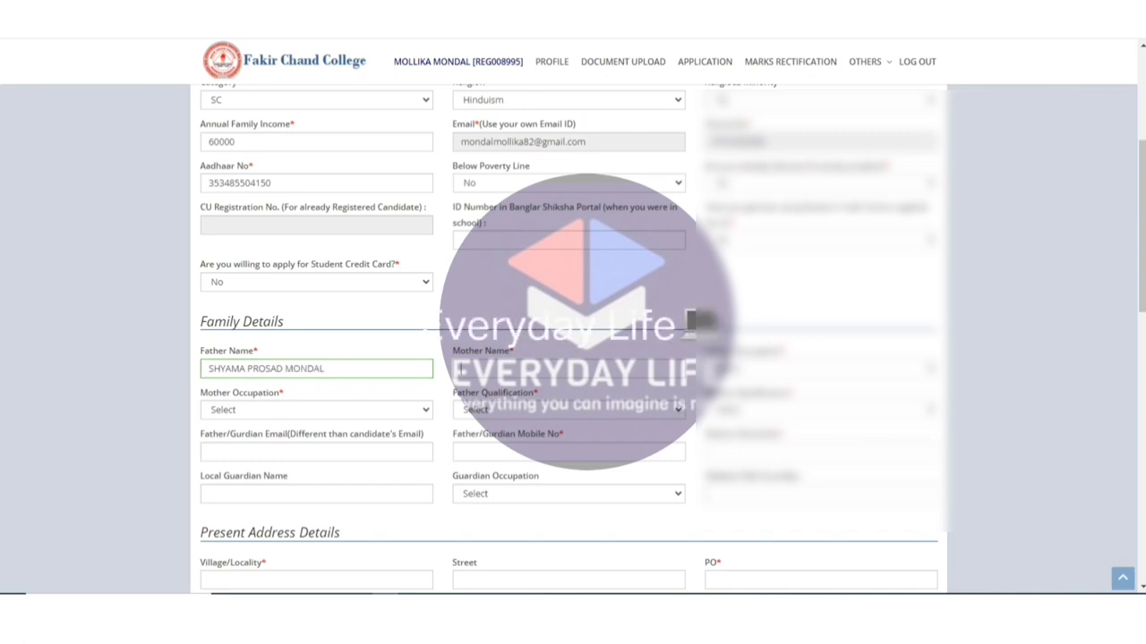
Enter the father's and mother's names and set father's qualification to BELOW MADHYAMIK.
{"action": "key", "text": "Tab"}
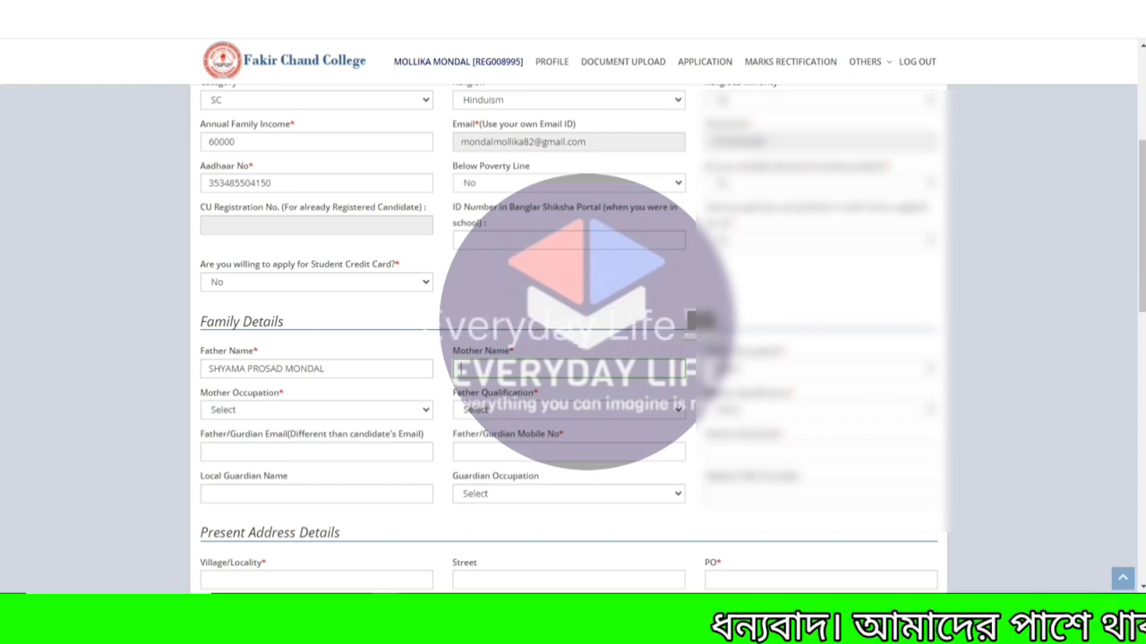
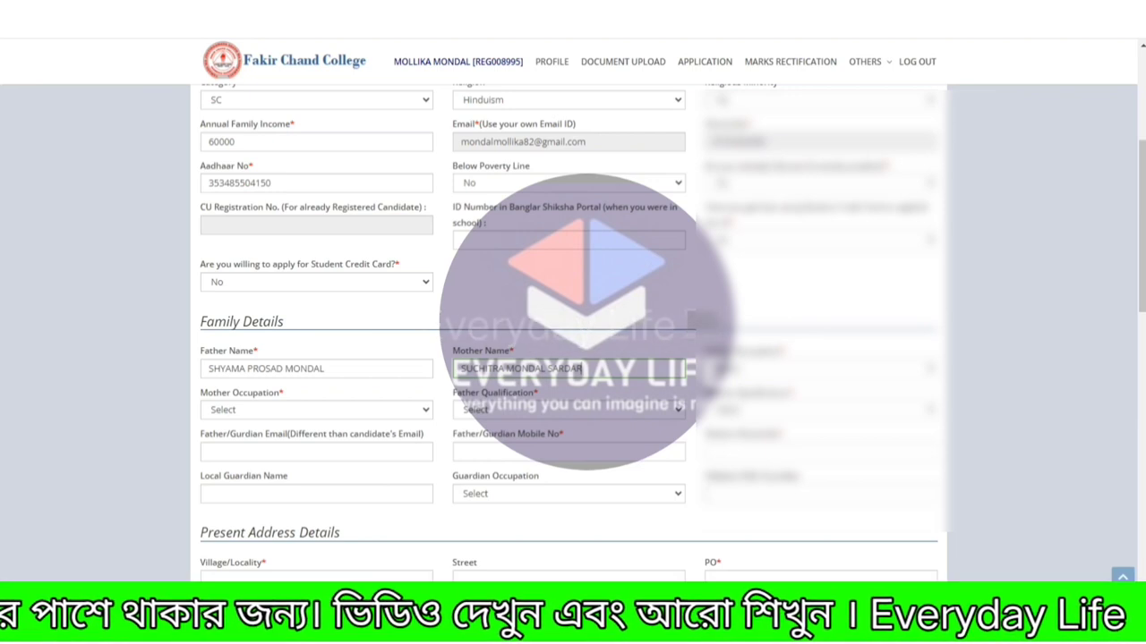
{"action": "left_click", "coordinate": [568, 410]}
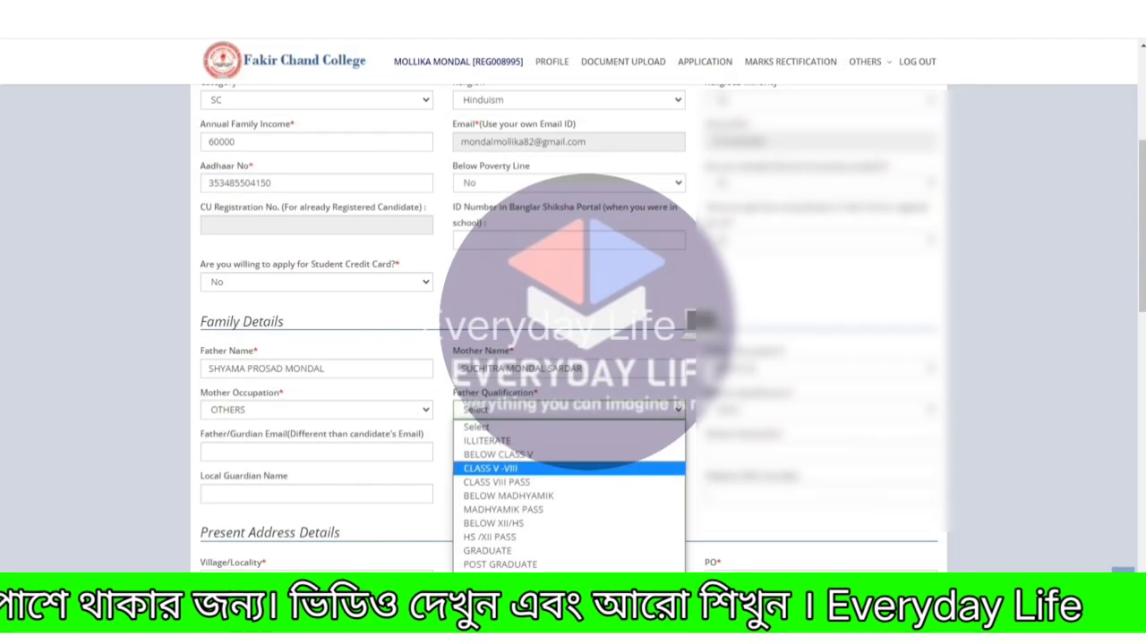
{"action": "left_click", "coordinate": [509, 496]}
Copy the father's name into the guardian field and enter the father's mobile number.
{"action": "left_click", "coordinate": [316, 452]}
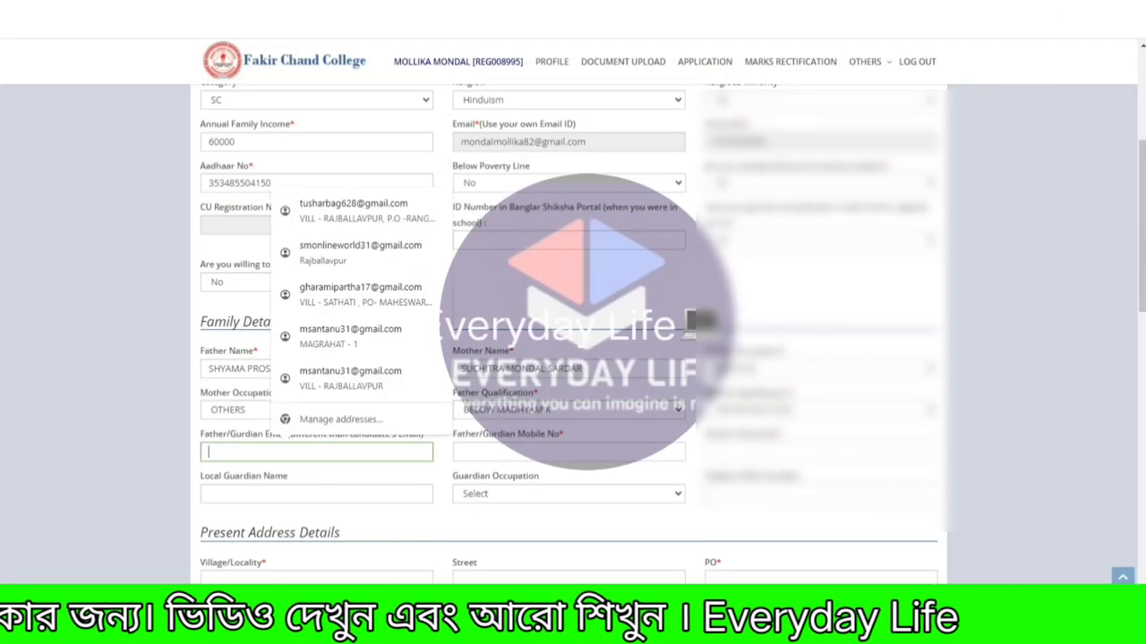
{"action": "left_click", "coordinate": [316, 369]}
{"action": "key", "text": "ctrl+a"}
{"action": "key", "text": "ctrl+c"}
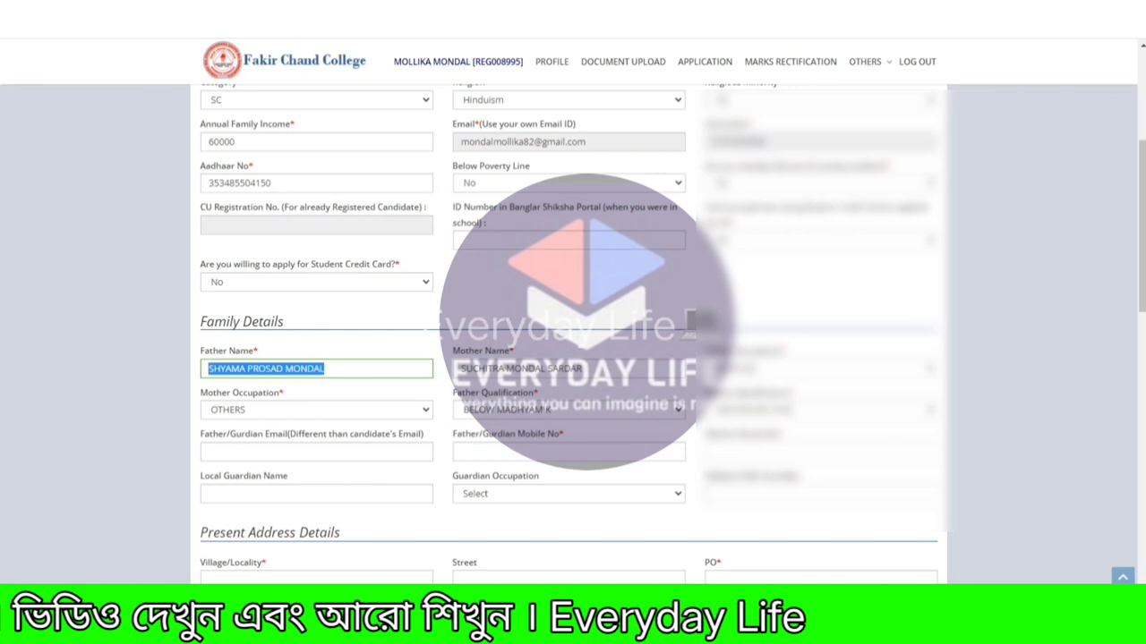
{"action": "left_click", "coordinate": [316, 452]}
{"action": "key", "text": "ctrl+v"}
{"action": "left_click", "coordinate": [569, 452]}
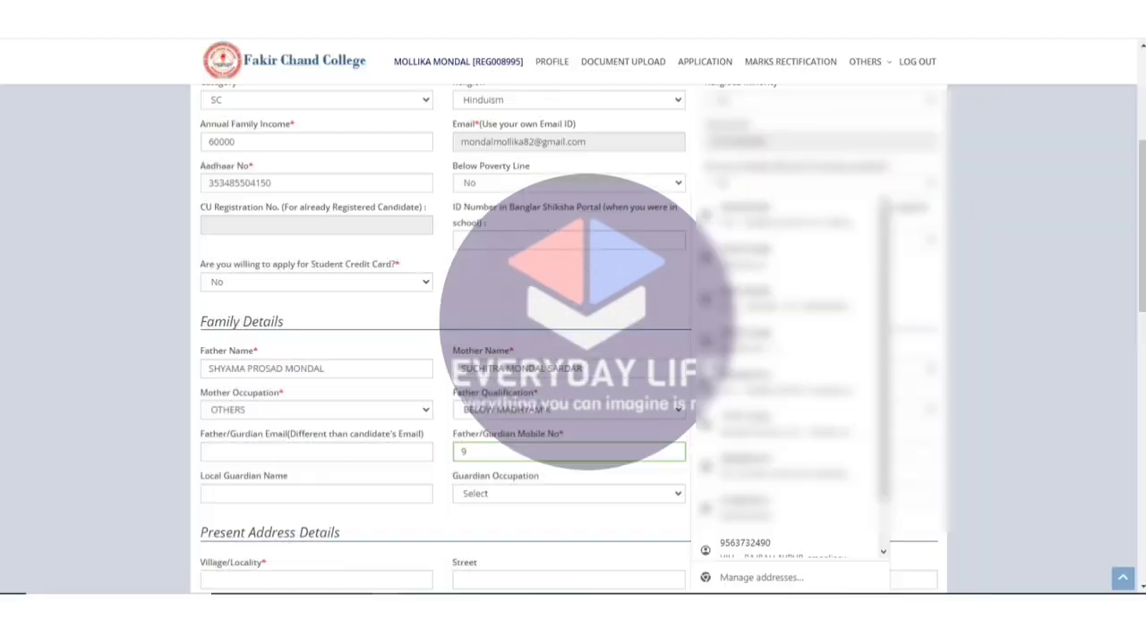
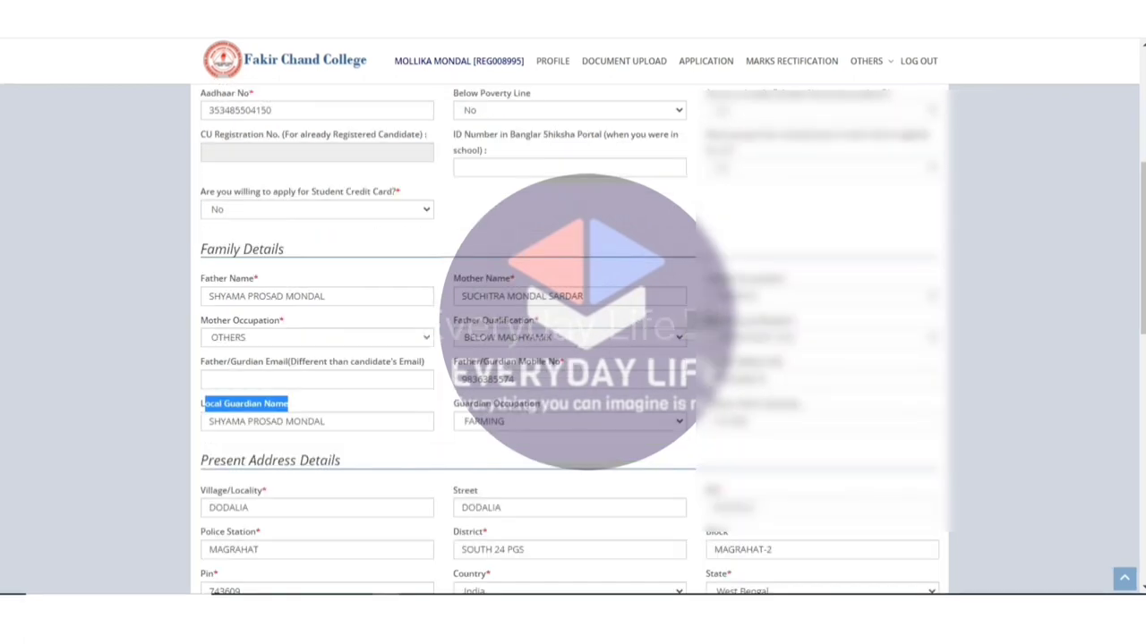
{"action": "left_click", "coordinate": [317, 420]}
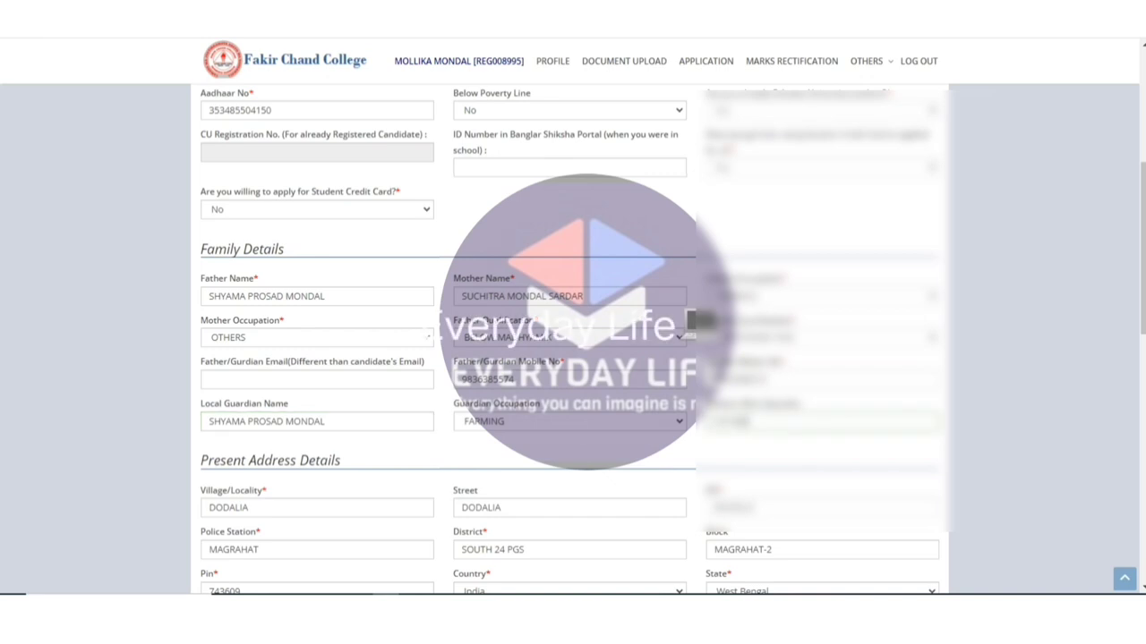
Step through the present address fields, then tick Same as Present Address under Permanent Address.
{"action": "scroll", "coordinate": [573, 340], "scroll_direction": "down", "scroll_amount": 2}
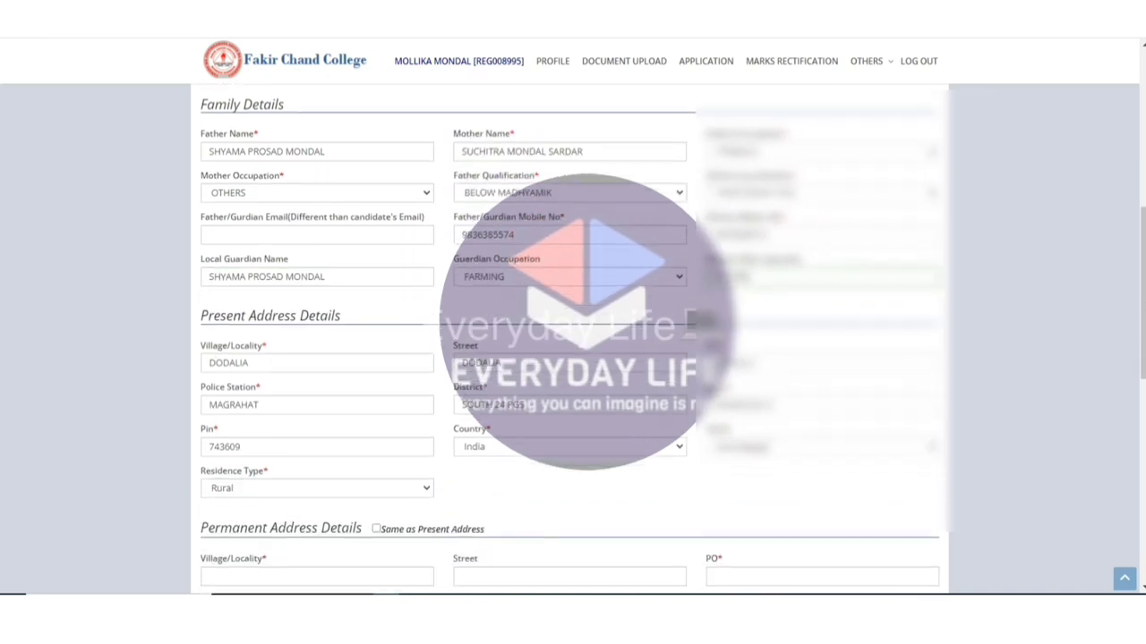
{"action": "left_click", "coordinate": [317, 362]}
{"action": "left_click", "coordinate": [569, 362]}
{"action": "key", "text": "Escape"}
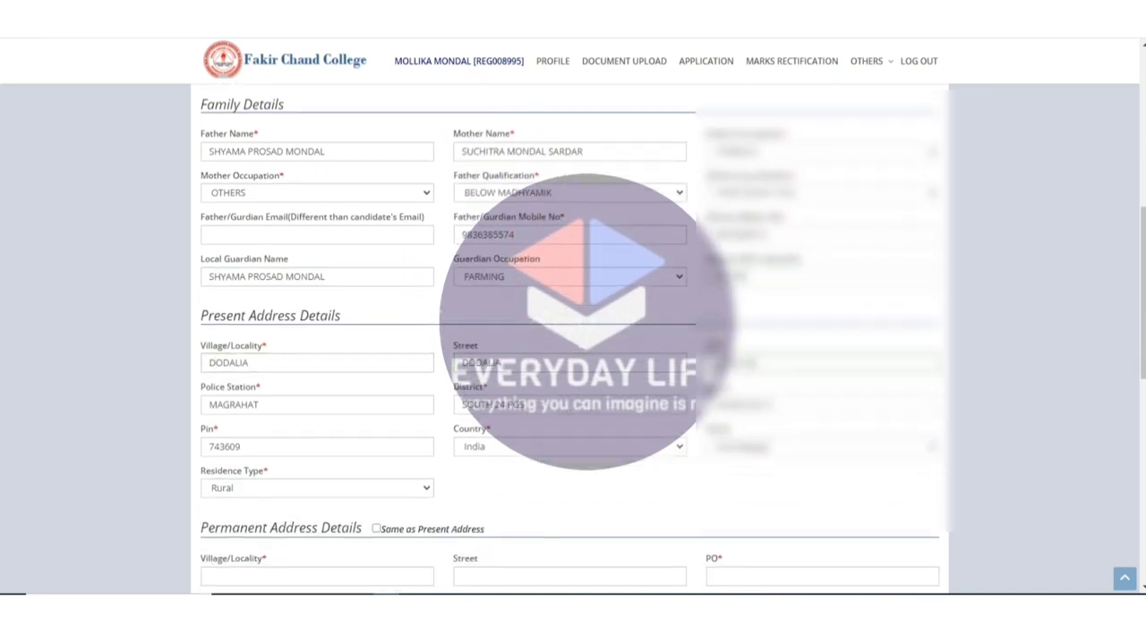
{"action": "key", "text": "Tab"}
{"action": "key", "text": "Tab"}
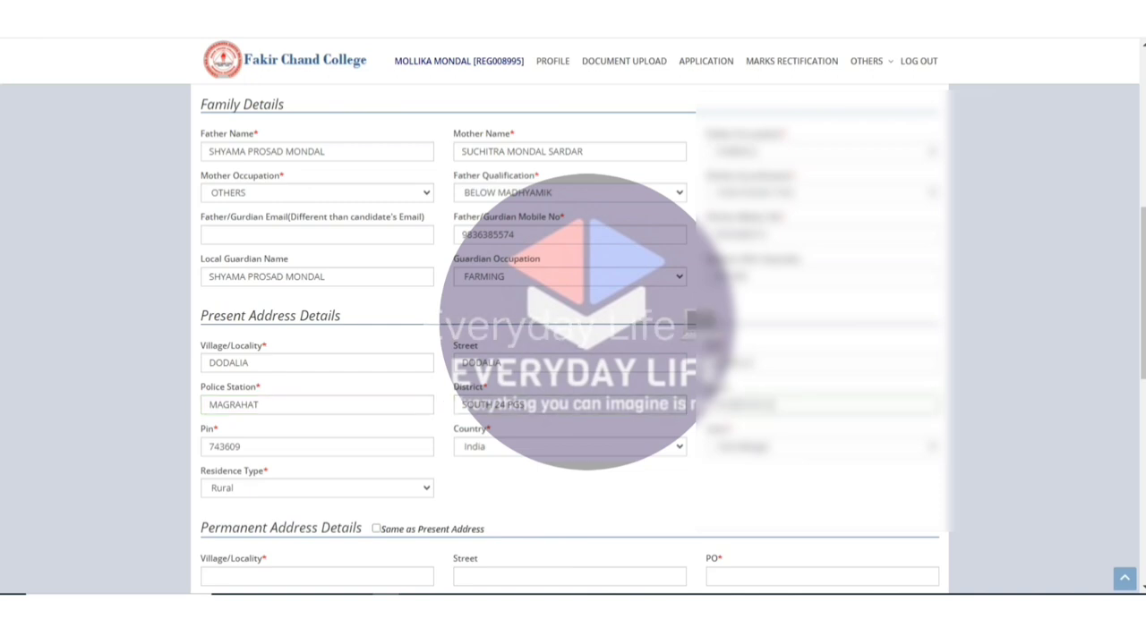
{"action": "key", "text": "Tab"}
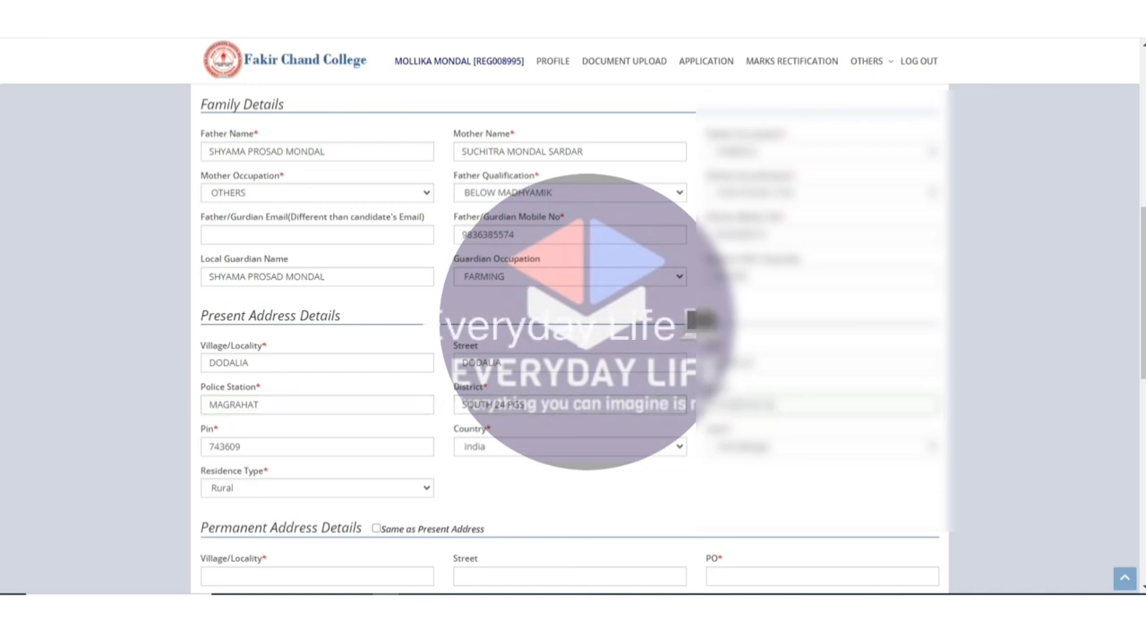
{"action": "scroll", "coordinate": [570, 341], "scroll_direction": "down", "scroll_amount": 2}
{"action": "scroll", "coordinate": [571, 341], "scroll_direction": "down", "scroll_amount": 1}
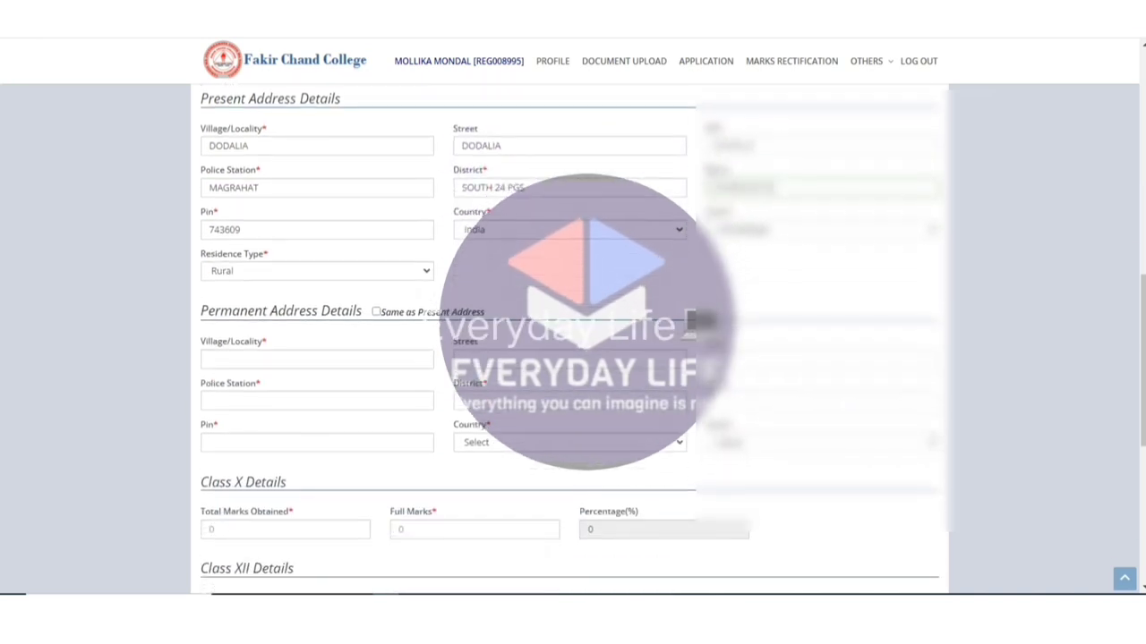
{"action": "mouse_move", "coordinate": [365, 309]}
{"action": "left_mouse_down"}
{"action": "mouse_move", "coordinate": [425, 335]}
{"action": "mouse_move", "coordinate": [367, 306]}
{"action": "left_mouse_up"}
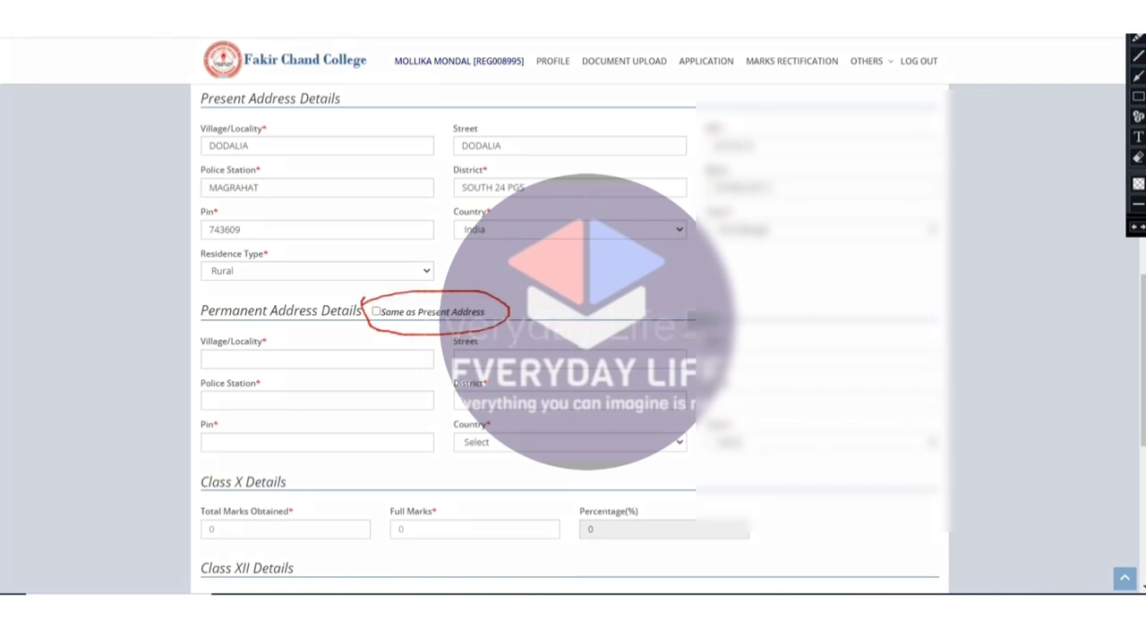
{"action": "left_click", "coordinate": [376, 311]}
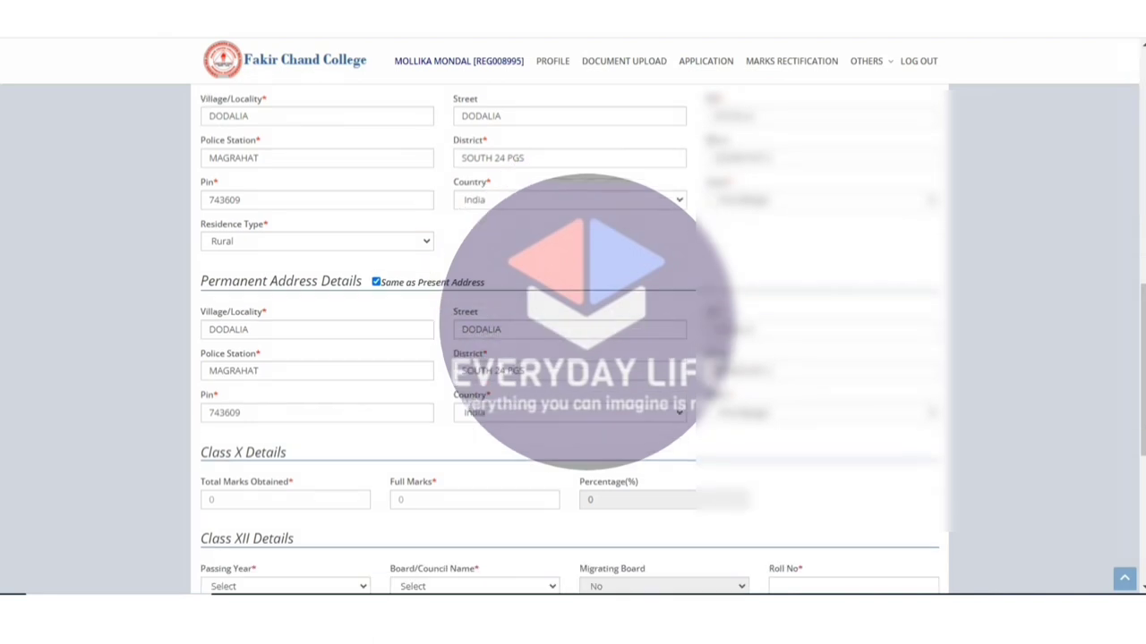
Enter Class X marks 558 out of 700 and choose 2023 as the Class XII passing year.
{"action": "scroll", "coordinate": [573, 340], "scroll_direction": "down", "scroll_amount": 2}
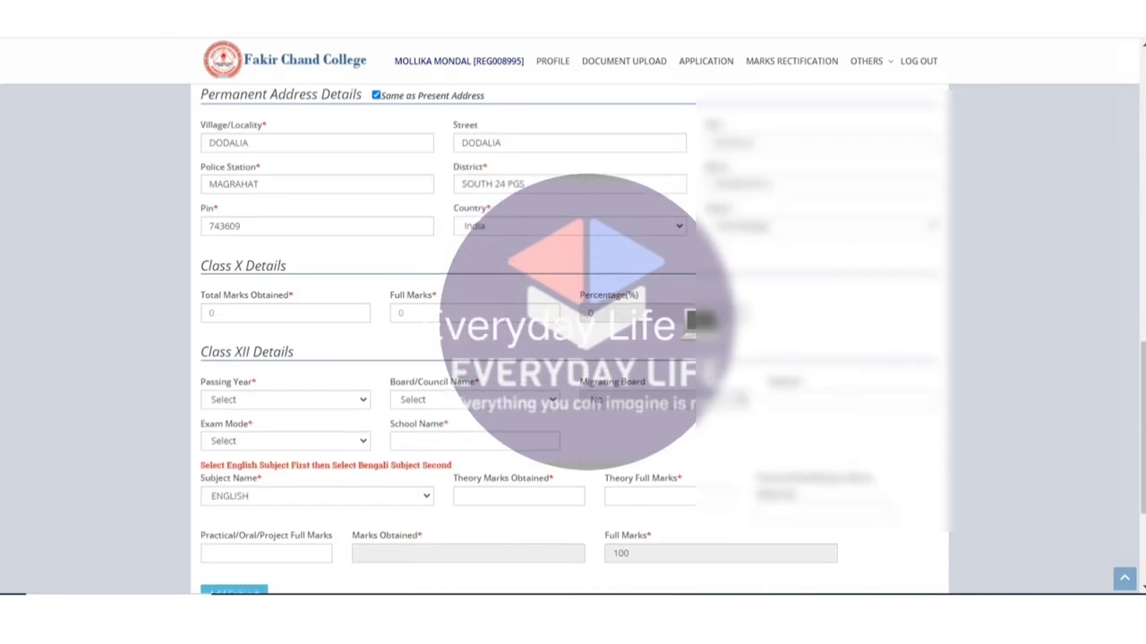
{"action": "left_click", "coordinate": [284, 312]}
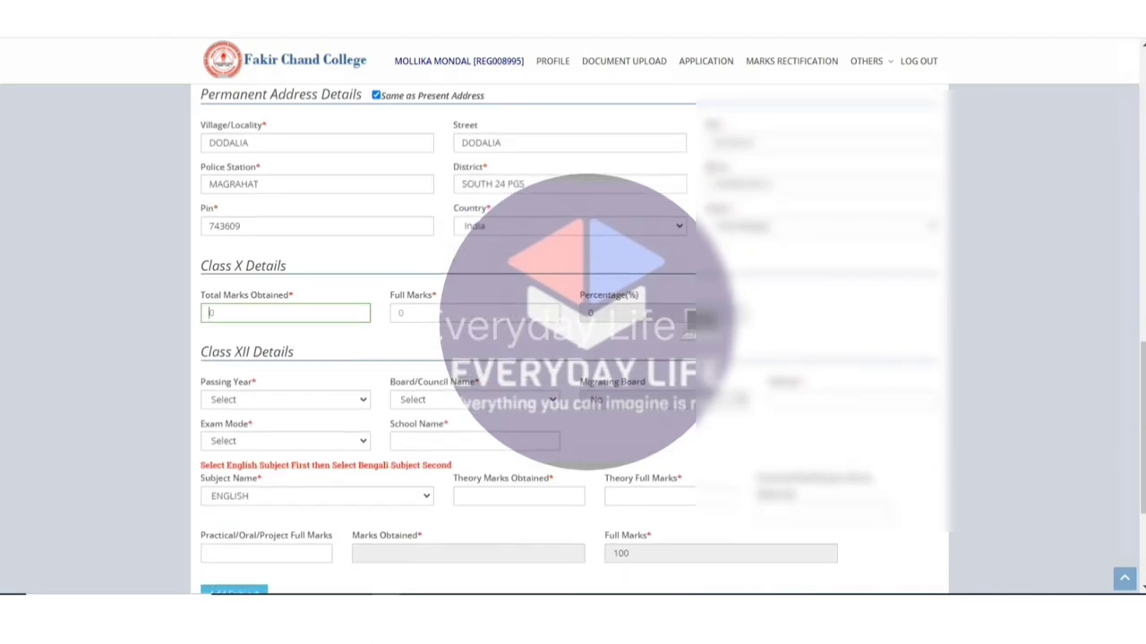
{"action": "left_click", "coordinate": [475, 312]}
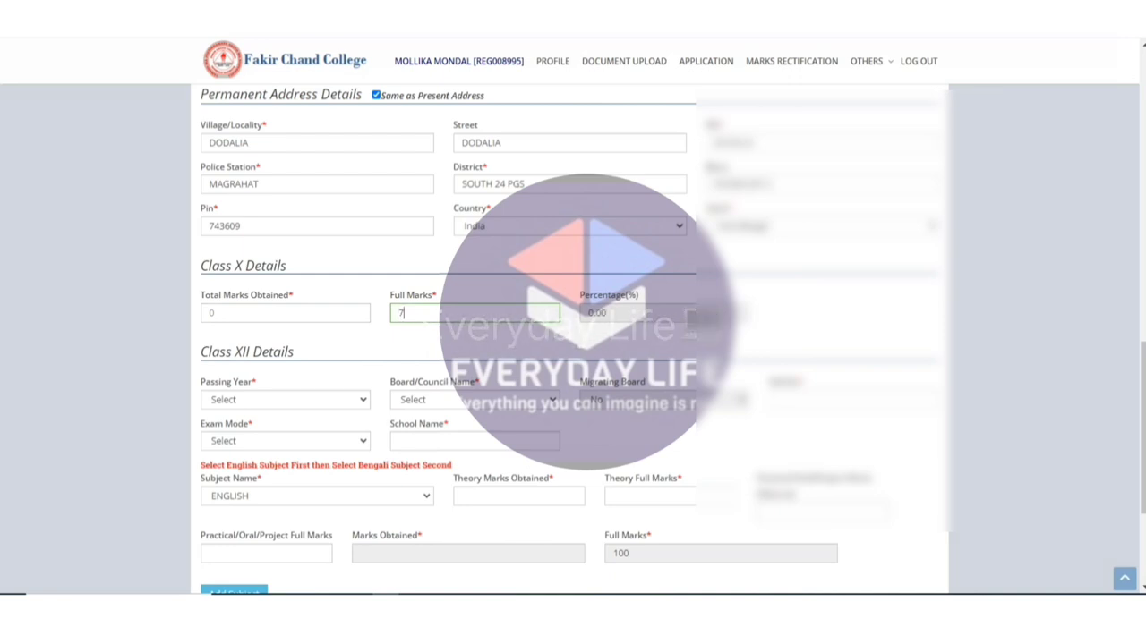
{"action": "left_click", "coordinate": [211, 312]}
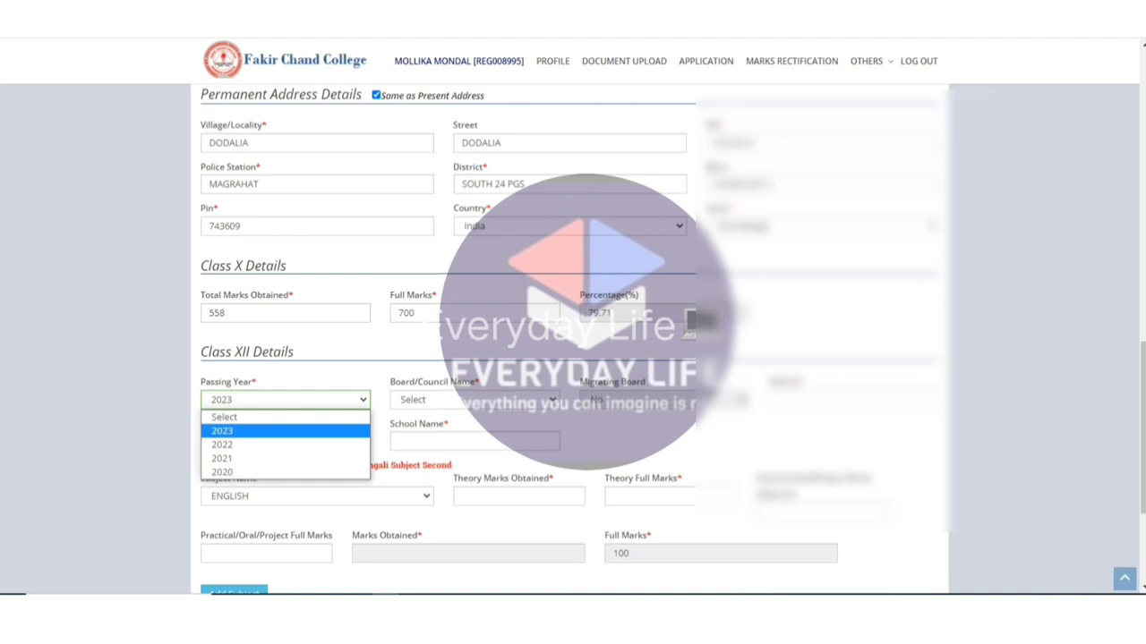
{"action": "left_click", "coordinate": [293, 352]}
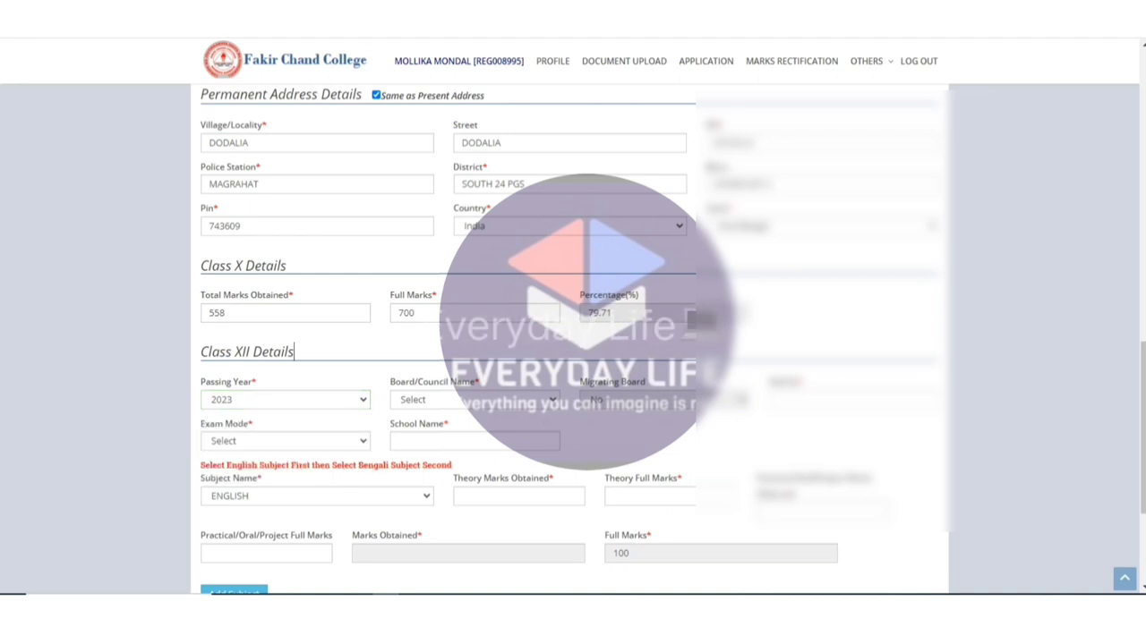
Choose West Bengal Council of Higher Secondary Education as Class XII board and REGULAR exam mode.
{"action": "left_click", "coordinate": [1137, 183]}
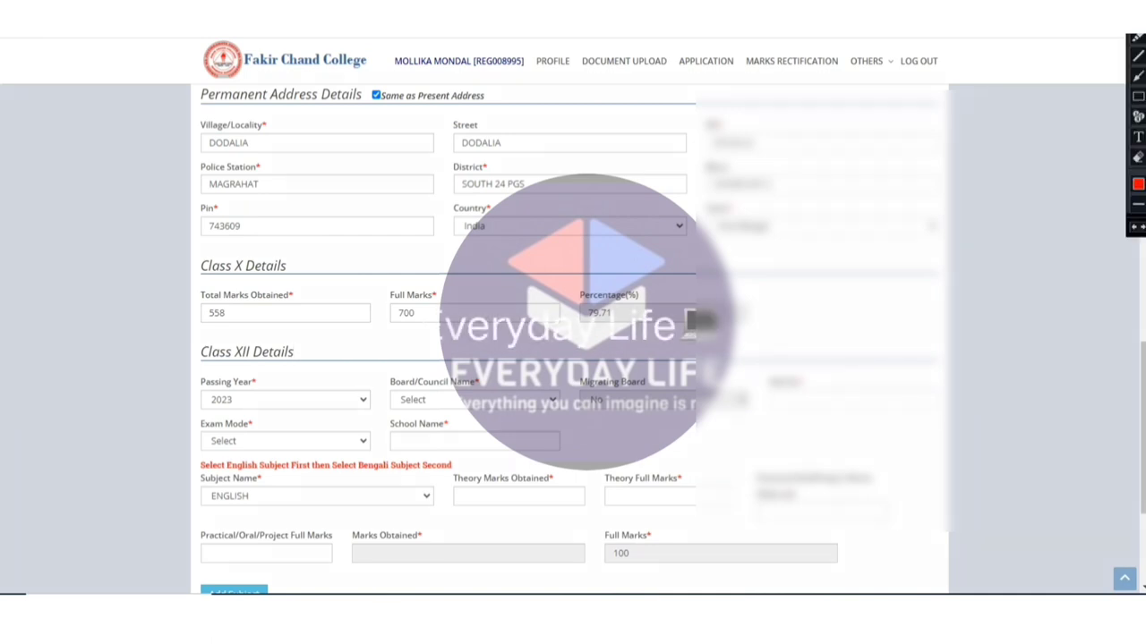
{"action": "mouse_move", "coordinate": [229, 250]}
{"action": "left_mouse_down"}
{"action": "mouse_move", "coordinate": [316, 267]}
{"action": "mouse_move", "coordinate": [195, 261]}
{"action": "mouse_move", "coordinate": [199, 274]}
{"action": "left_mouse_up"}
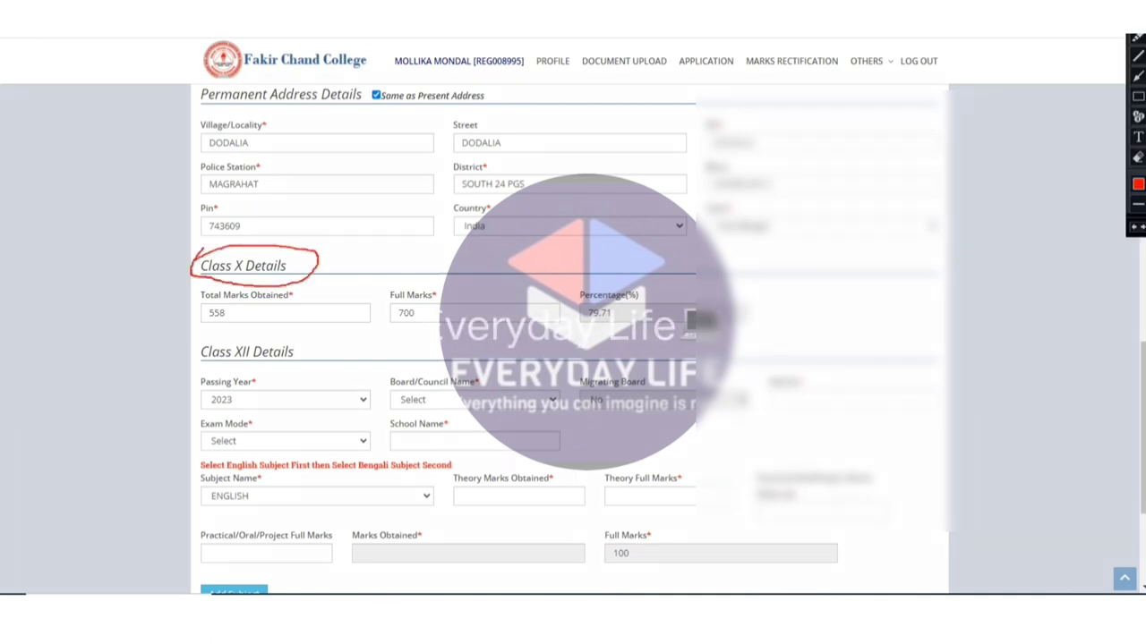
{"action": "mouse_move", "coordinate": [213, 333]}
{"action": "left_mouse_down"}
{"action": "mouse_move", "coordinate": [303, 342]}
{"action": "mouse_move", "coordinate": [201, 374]}
{"action": "mouse_move", "coordinate": [215, 325]}
{"action": "left_mouse_up"}
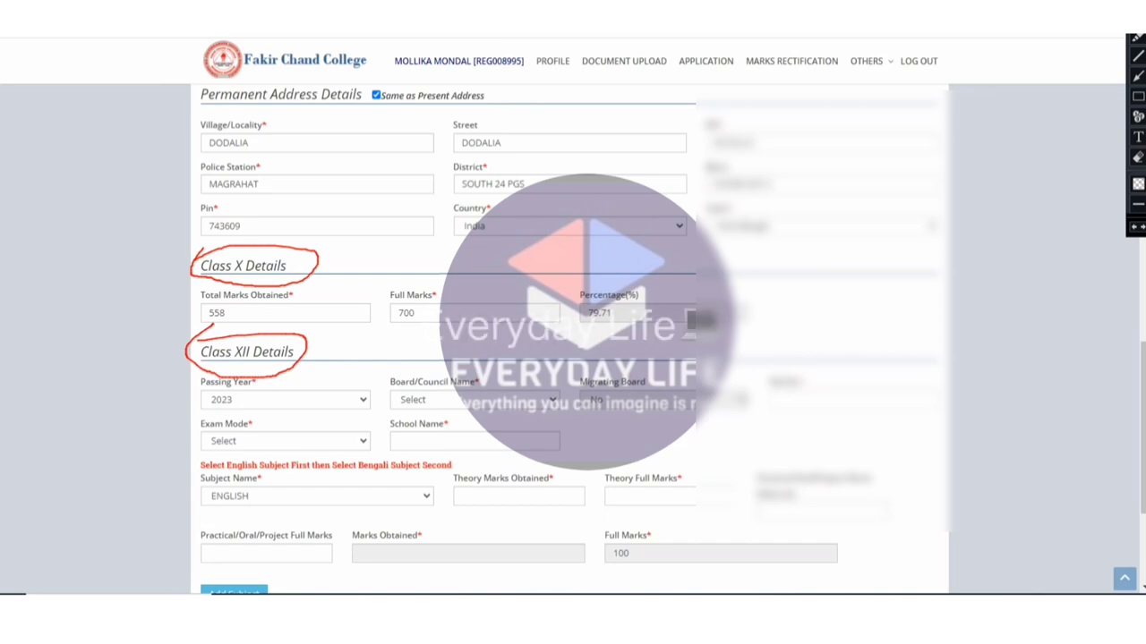
{"action": "left_click", "coordinate": [474, 399]}
{"action": "scroll", "coordinate": [537, 268], "scroll_direction": "down", "scroll_amount": 10}
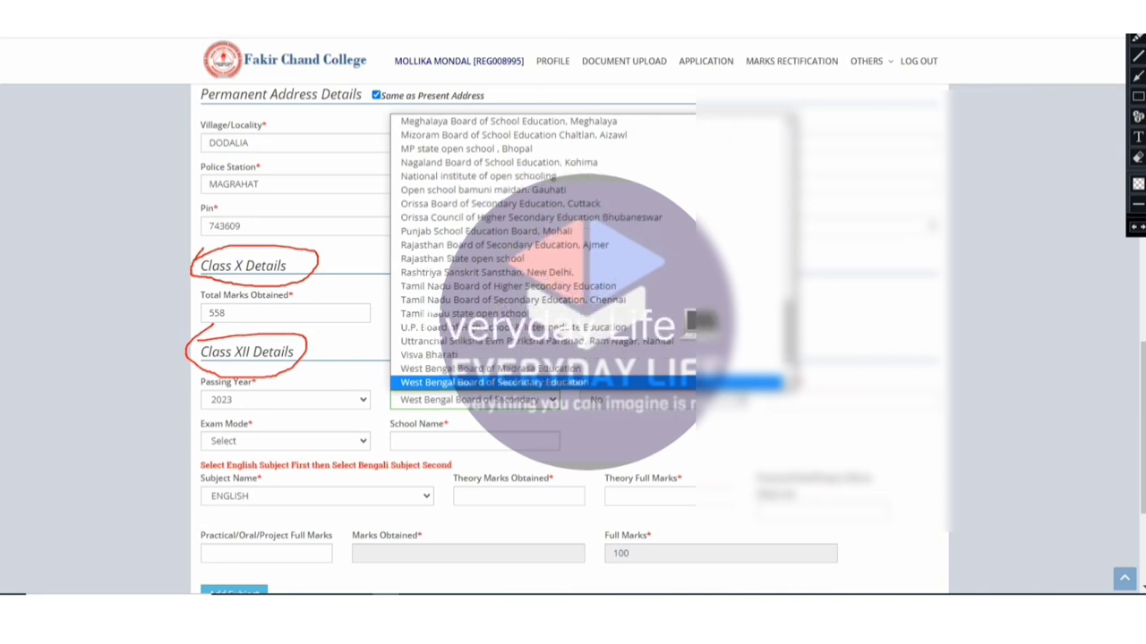
{"action": "key", "text": "Down"}
{"action": "key", "text": "Down"}
{"action": "key", "text": "Down"}
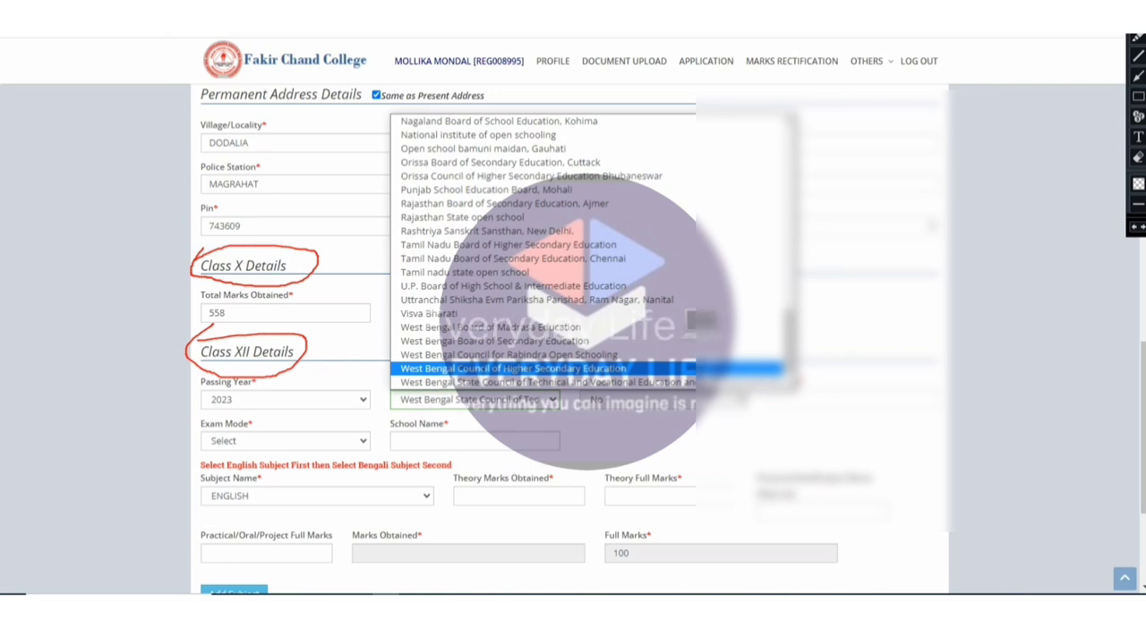
{"action": "key", "text": "Return"}
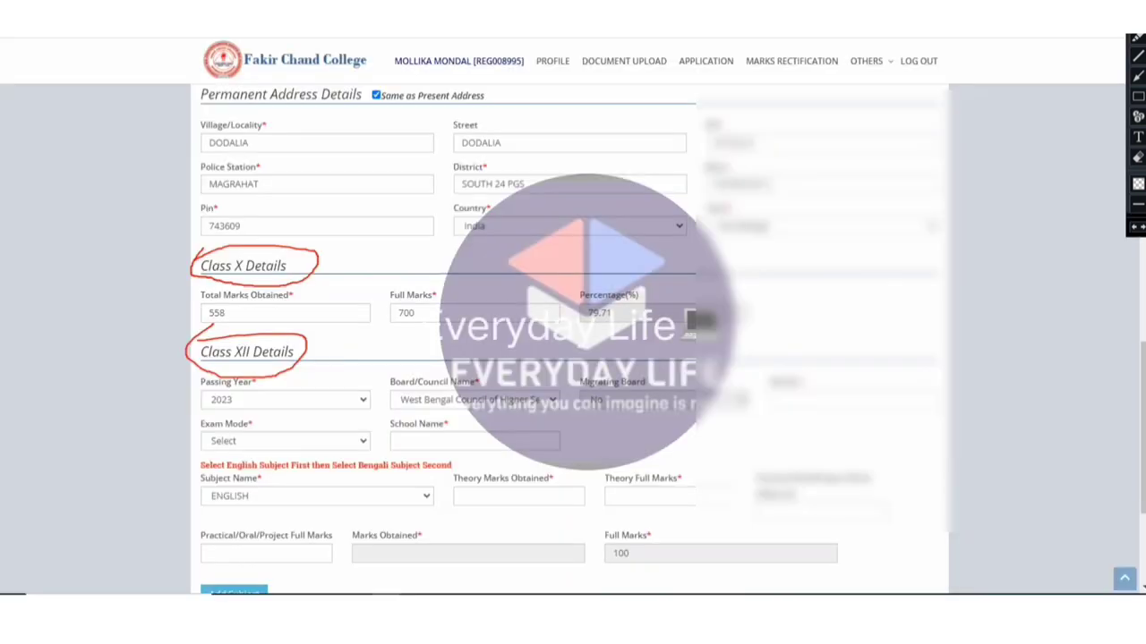
{"action": "key", "text": "Escape"}
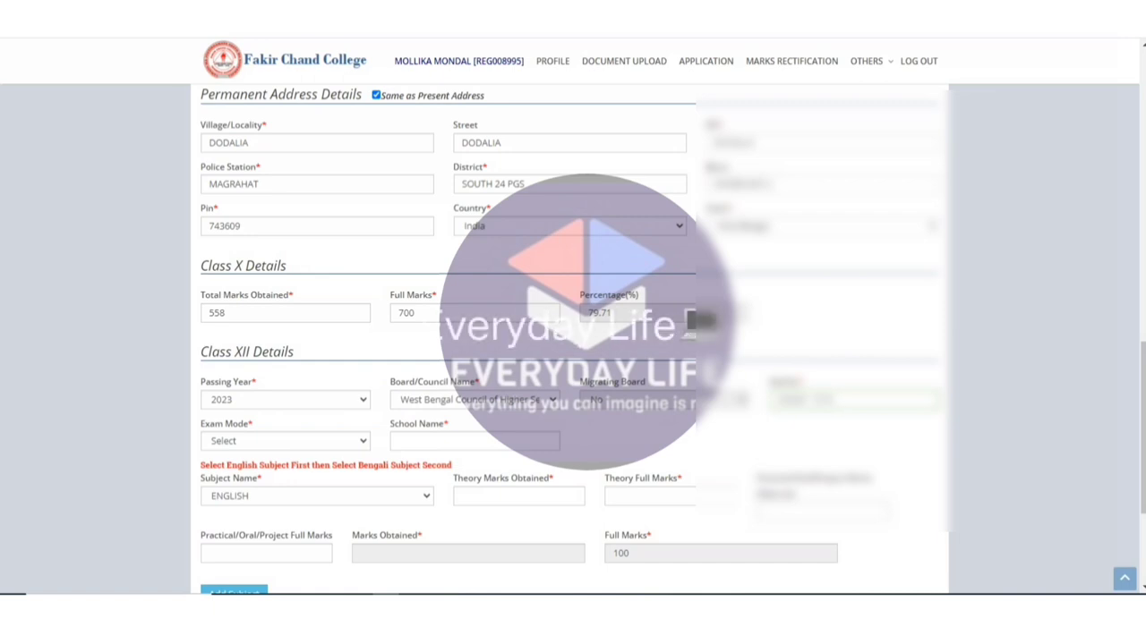
{"action": "left_click", "coordinate": [285, 440]}
{"action": "left_click", "coordinate": [232, 472]}
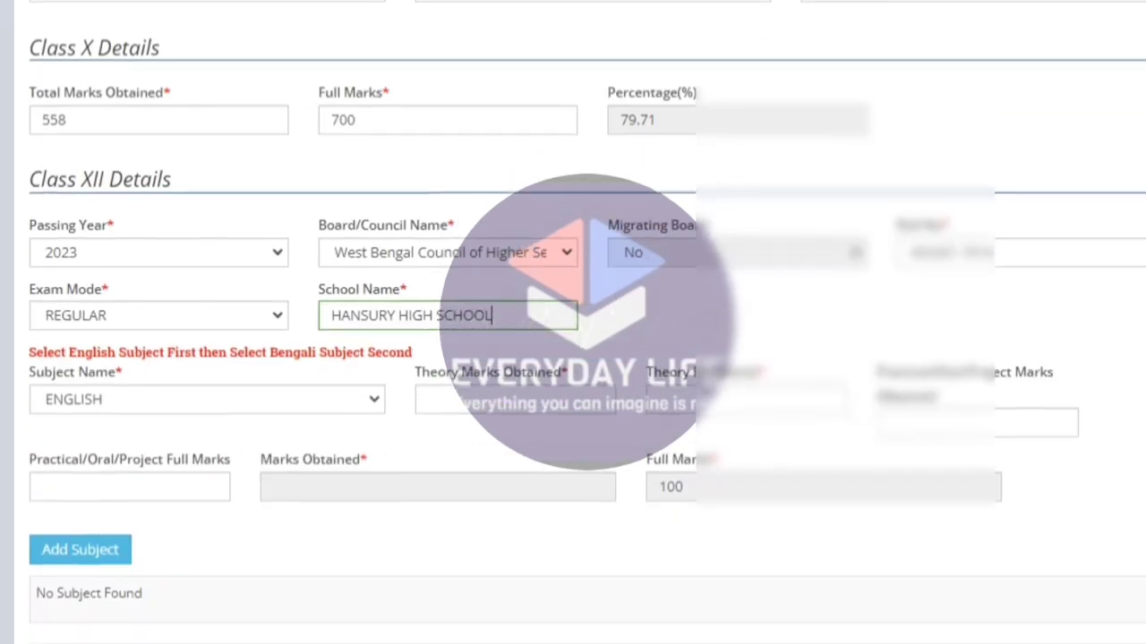
Add ENGLISH with theory 48/80 and practical 20/20, totalling 68, to the Class XII subjects.
{"action": "left_click_drag", "start_coordinate": [36, 352], "coordinate": [408, 352]}
{"action": "left_click", "coordinate": [317, 351]}
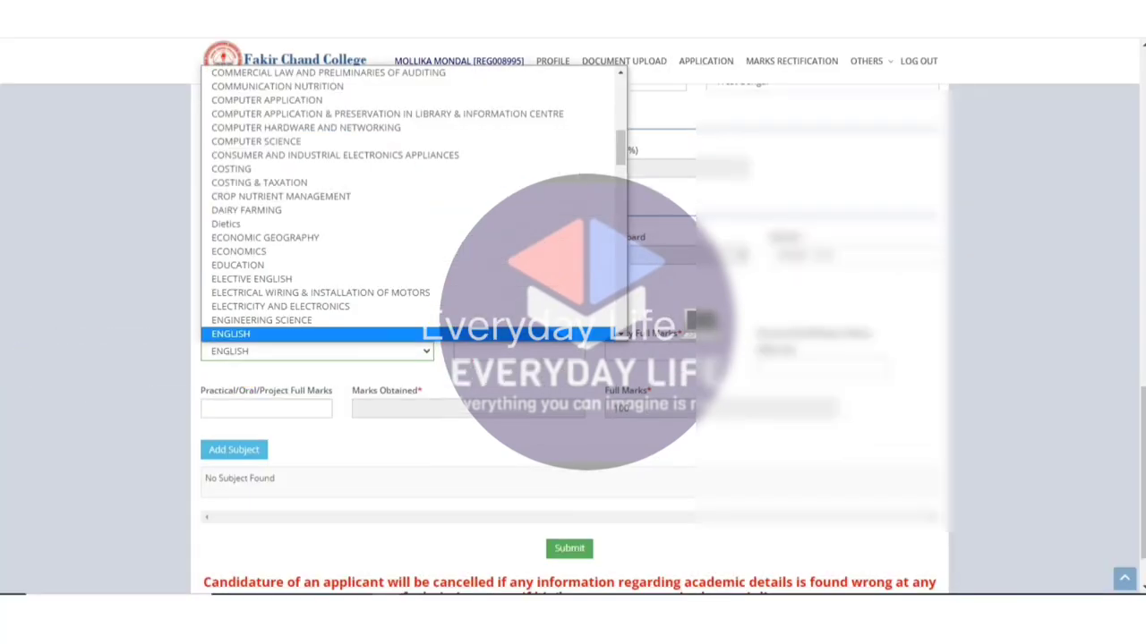
{"action": "key", "text": "Return"}
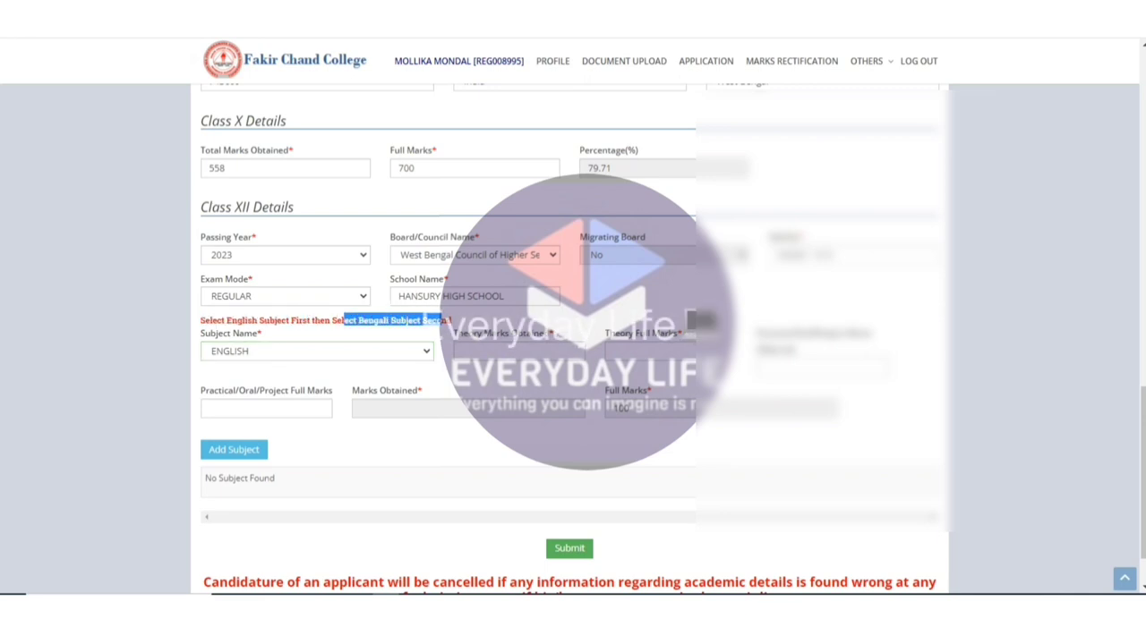
{"action": "left_click", "coordinate": [464, 351]}
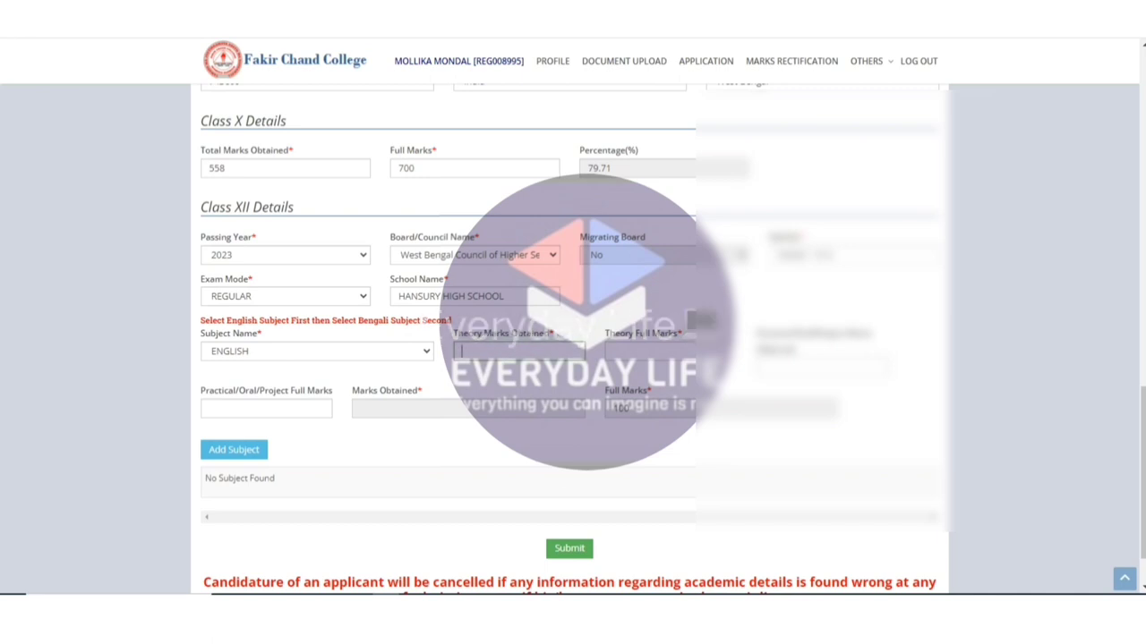
{"action": "left_click", "coordinate": [266, 408]}
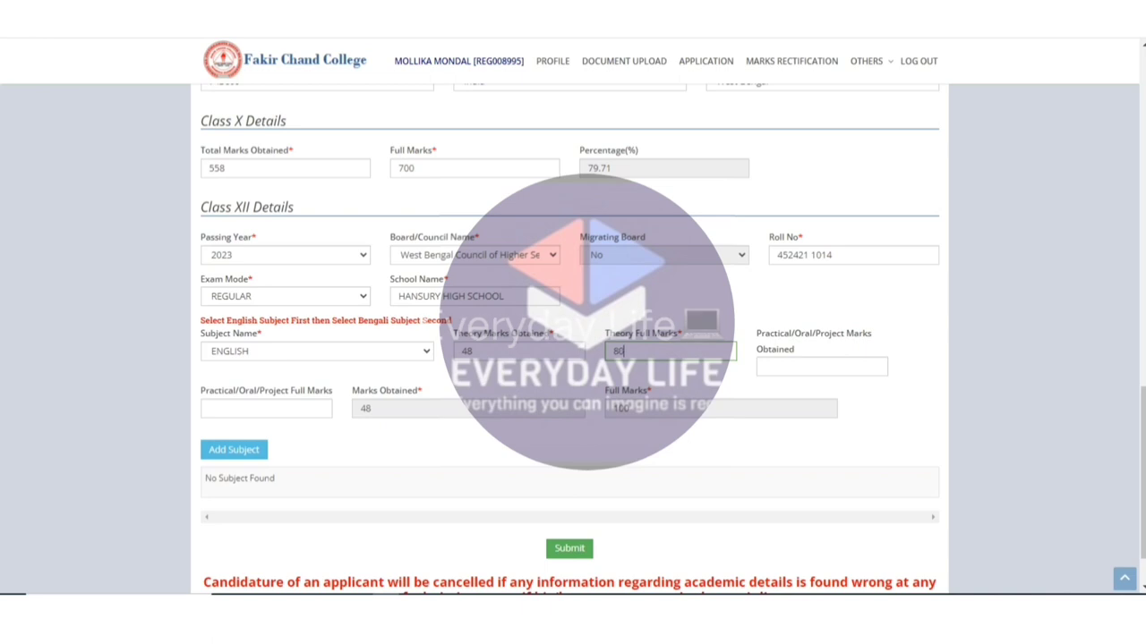
{"action": "left_click", "coordinate": [821, 366]}
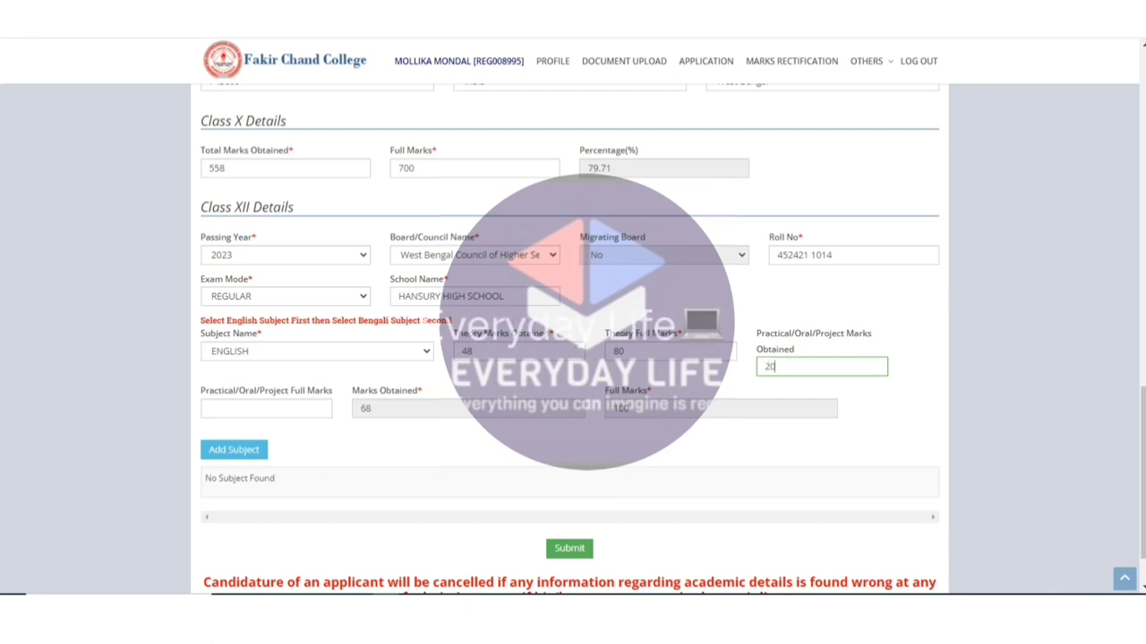
{"action": "left_click", "coordinate": [266, 408]}
{"action": "left_click", "coordinate": [403, 408]}
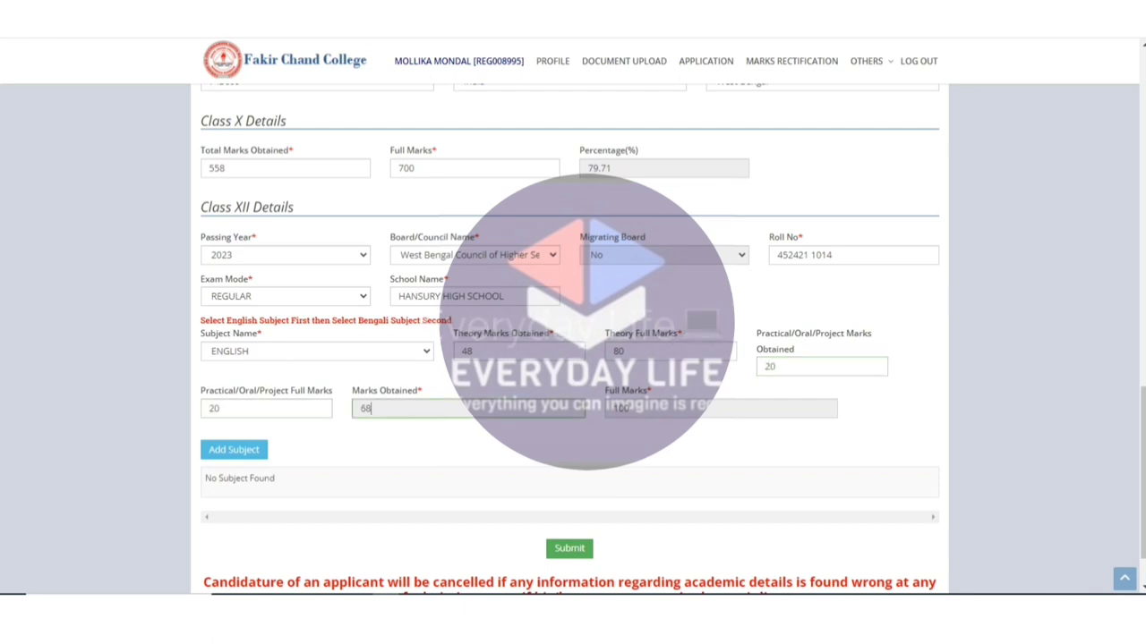
{"action": "left_click", "coordinate": [234, 449]}
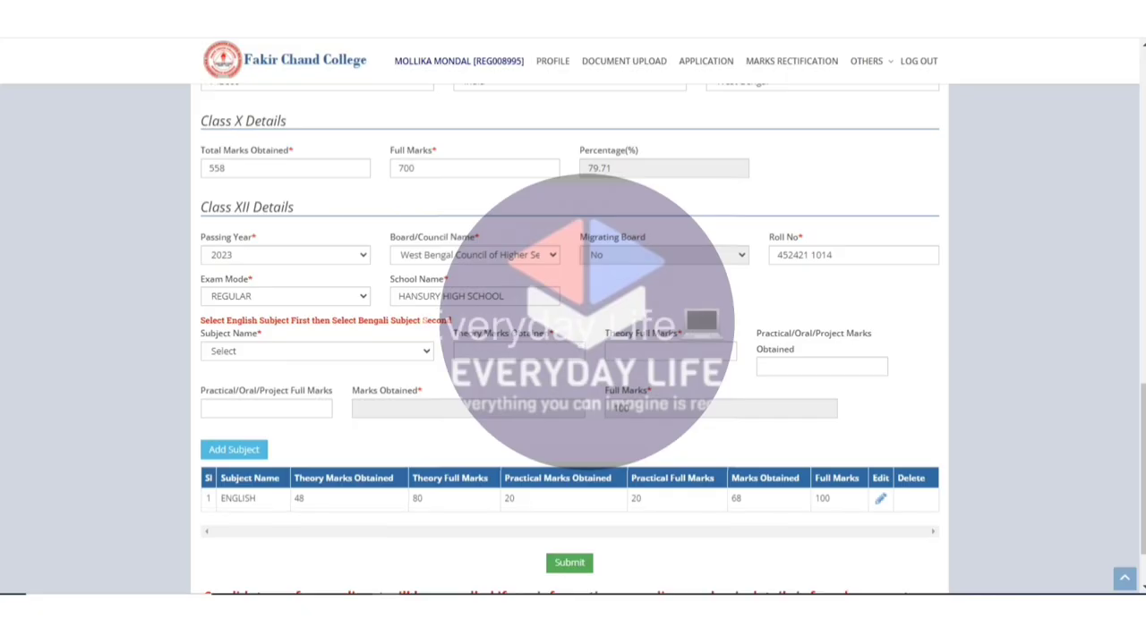
Add BENGALI as the second subject with practical marks 20/20, totalling 56.
{"action": "left_click", "coordinate": [266, 408]}
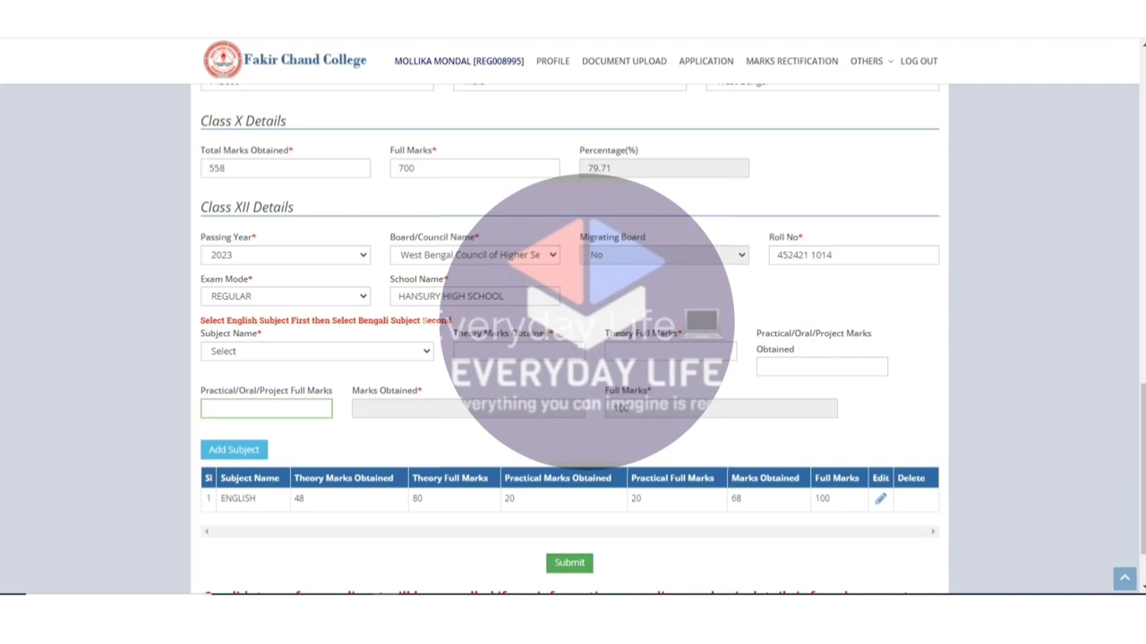
{"action": "left_click", "coordinate": [317, 351]}
{"action": "key", "text": "b"}
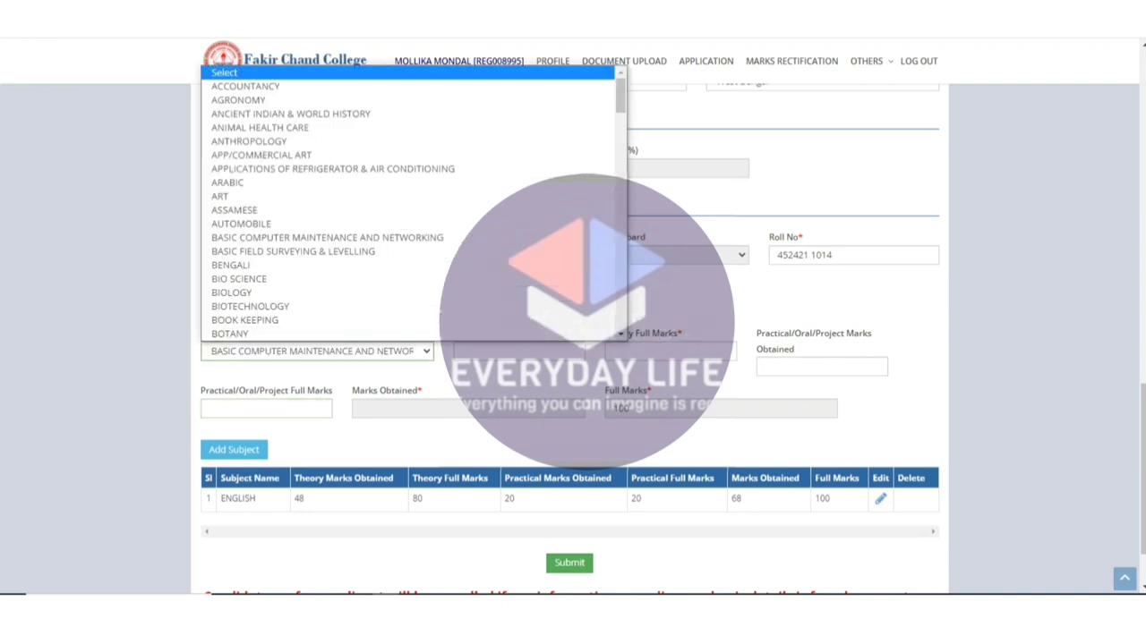
{"action": "key", "text": "b"}
{"action": "key", "text": "b"}
{"action": "key", "text": "Return"}
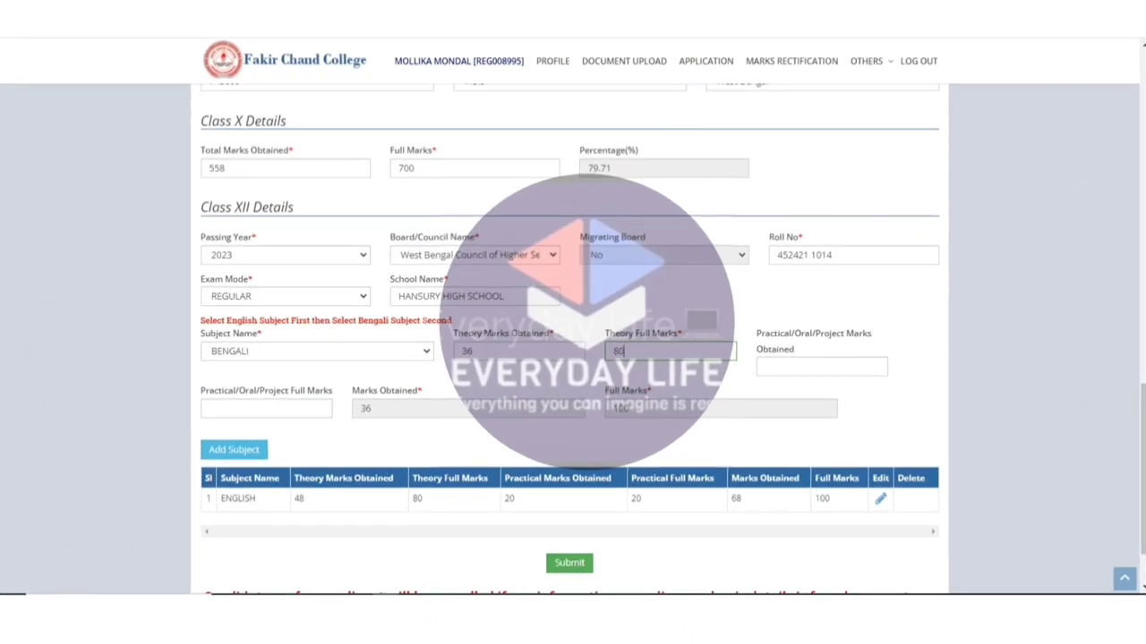
{"action": "left_click", "coordinate": [822, 367]}
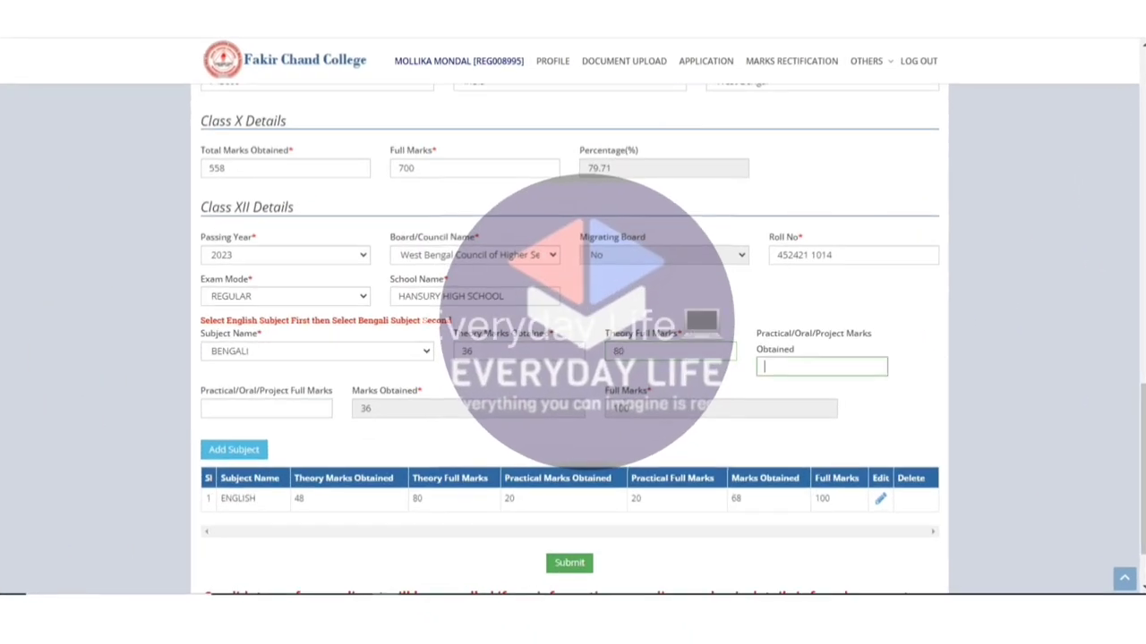
{"action": "type", "text": "20"}
{"action": "key", "text": "Tab"}
{"action": "type", "text": "20"}
{"action": "key", "text": "Tab"}
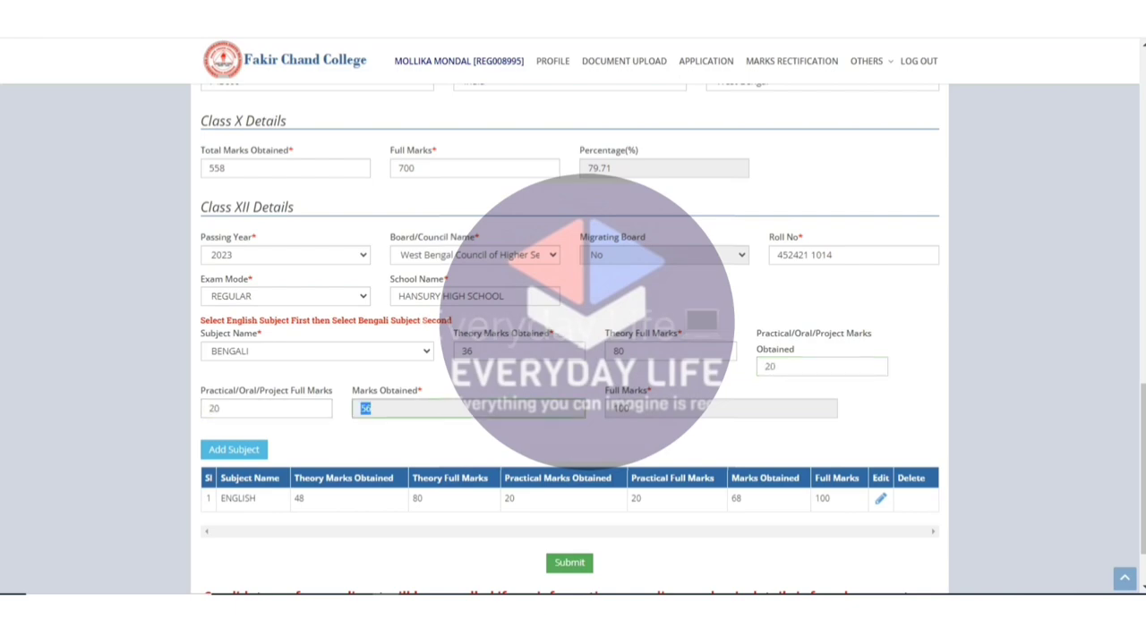
{"action": "left_click", "coordinate": [234, 449]}
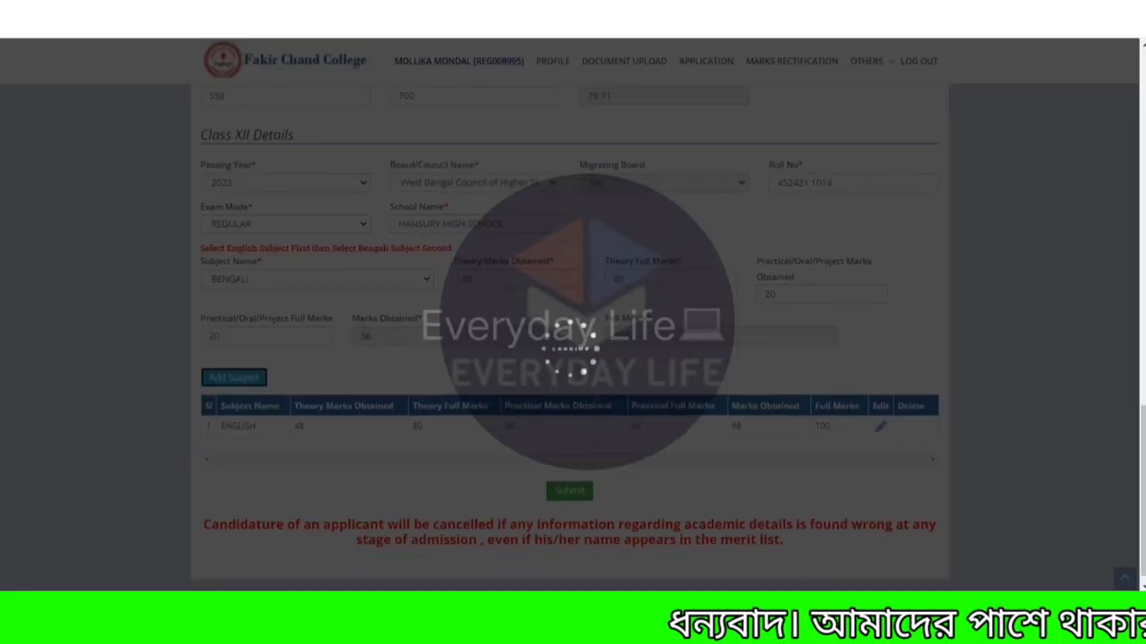
Add EDUCATION as the third subject with theory 33/80 and practical 20/20, totalling 53.
{"action": "scroll", "coordinate": [573, 340], "scroll_direction": "down", "scroll_amount": 1}
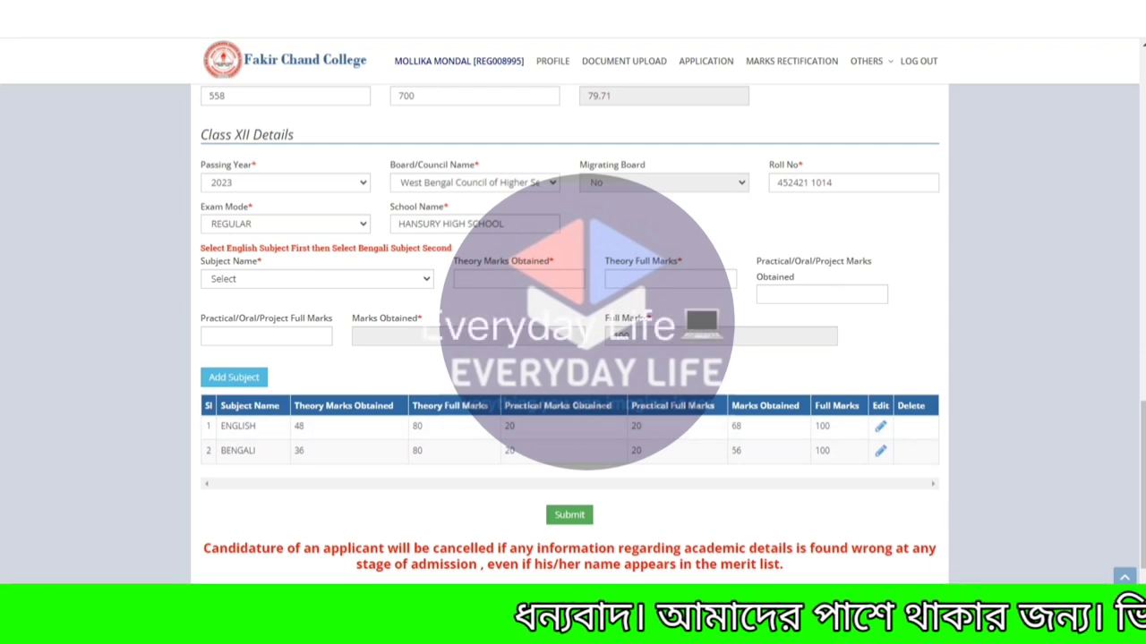
{"action": "left_click", "coordinate": [317, 278]}
{"action": "scroll", "coordinate": [407, 425], "scroll_direction": "down", "scroll_amount": 5}
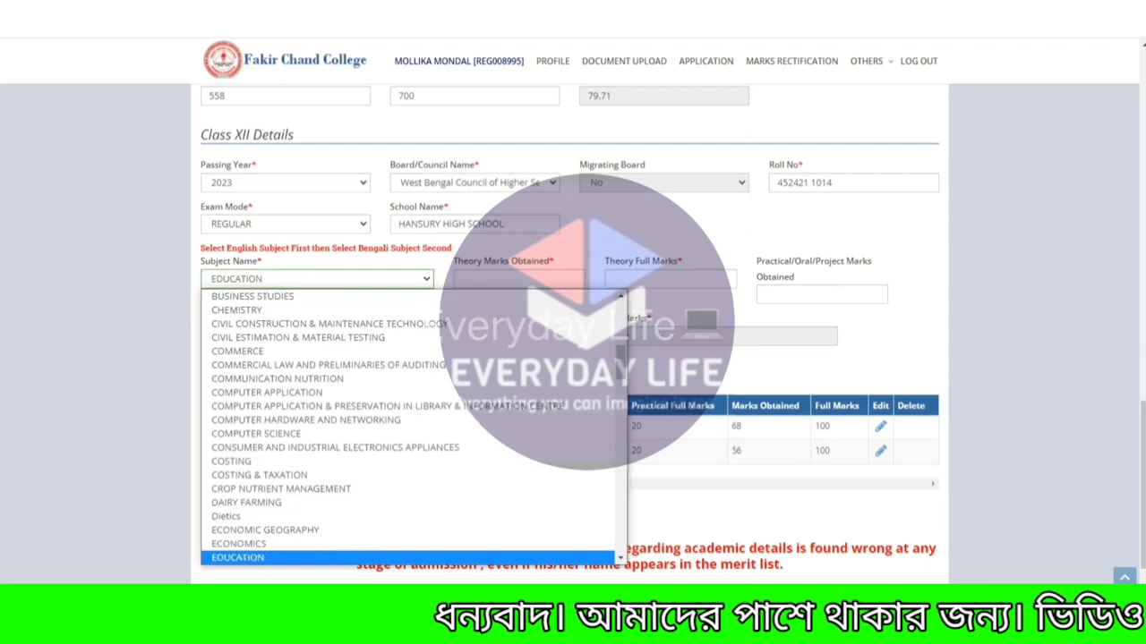
{"action": "key", "text": "Return"}
{"action": "key", "text": "Tab"}
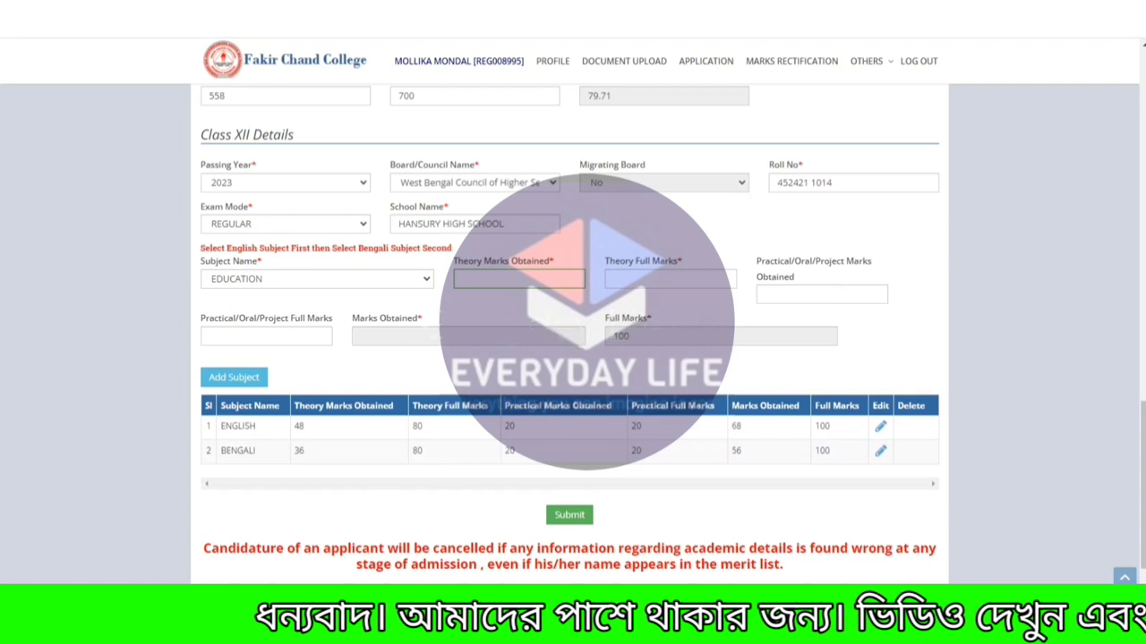
{"action": "type", "text": "33"}
{"action": "key", "text": "Tab"}
{"action": "type", "text": "80"}
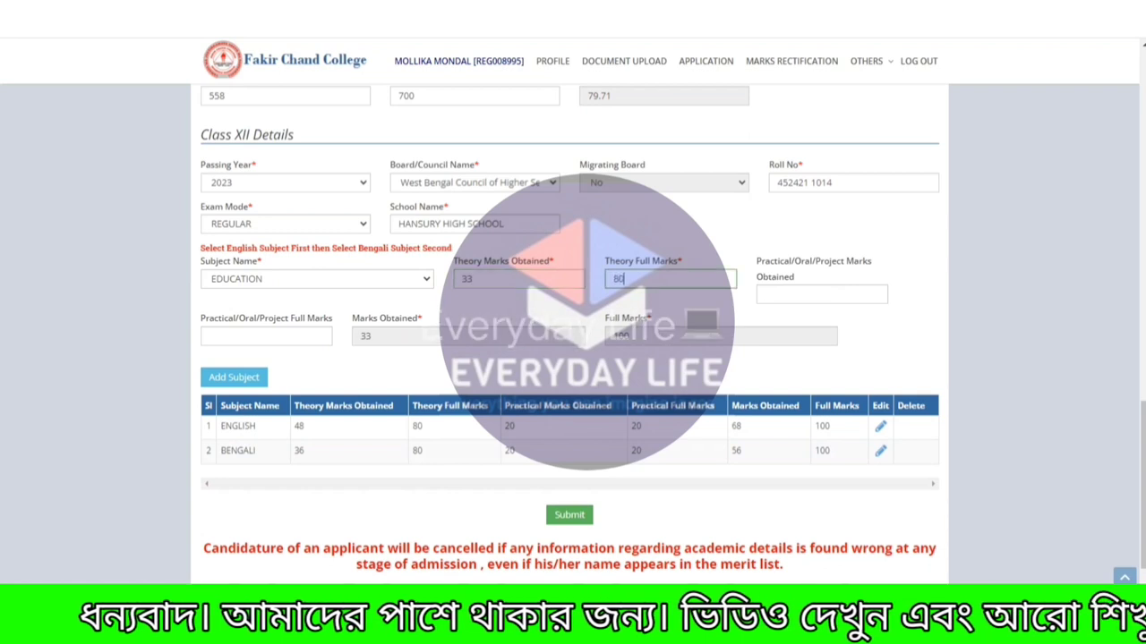
{"action": "key", "text": "Tab"}
{"action": "type", "text": "20"}
{"action": "key", "text": "Tab"}
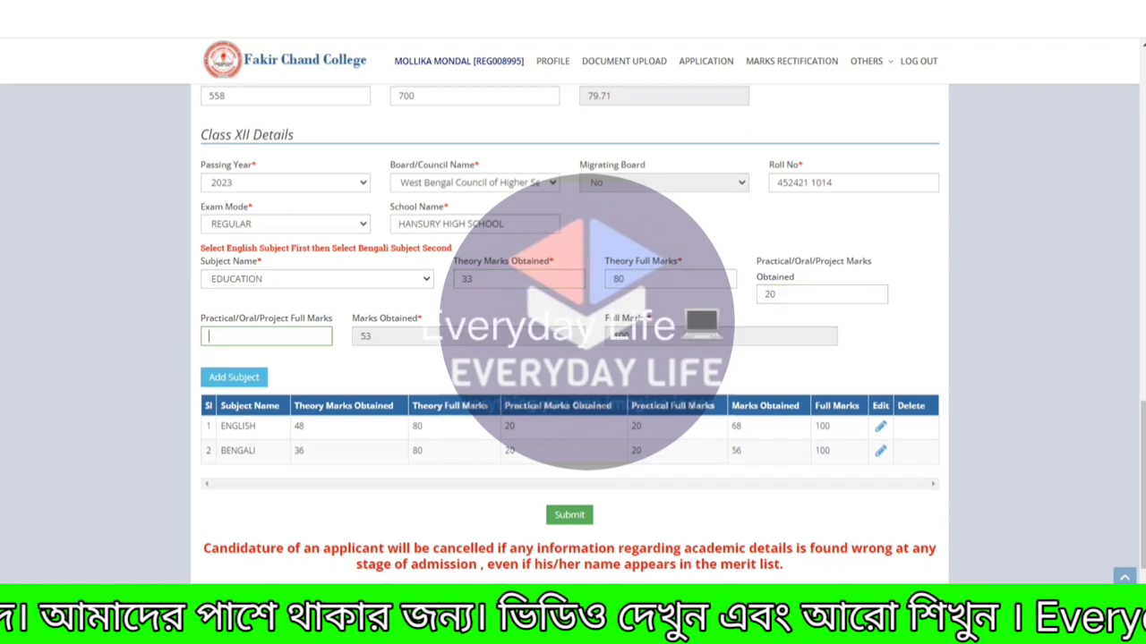
{"action": "type", "text": "20"}
{"action": "key", "text": "Tab"}
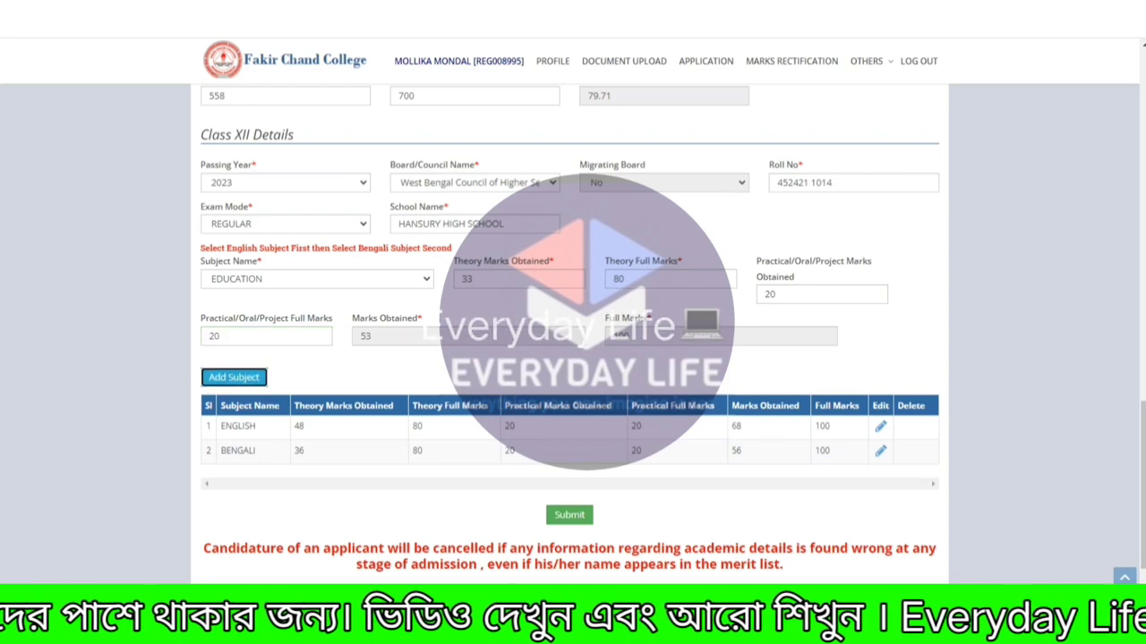
{"action": "key", "text": "Return"}
Add HISTORY as the fourth subject with theory 28/80 and practical 20/20, totalling 48.
{"action": "key", "text": "alt+Down"}
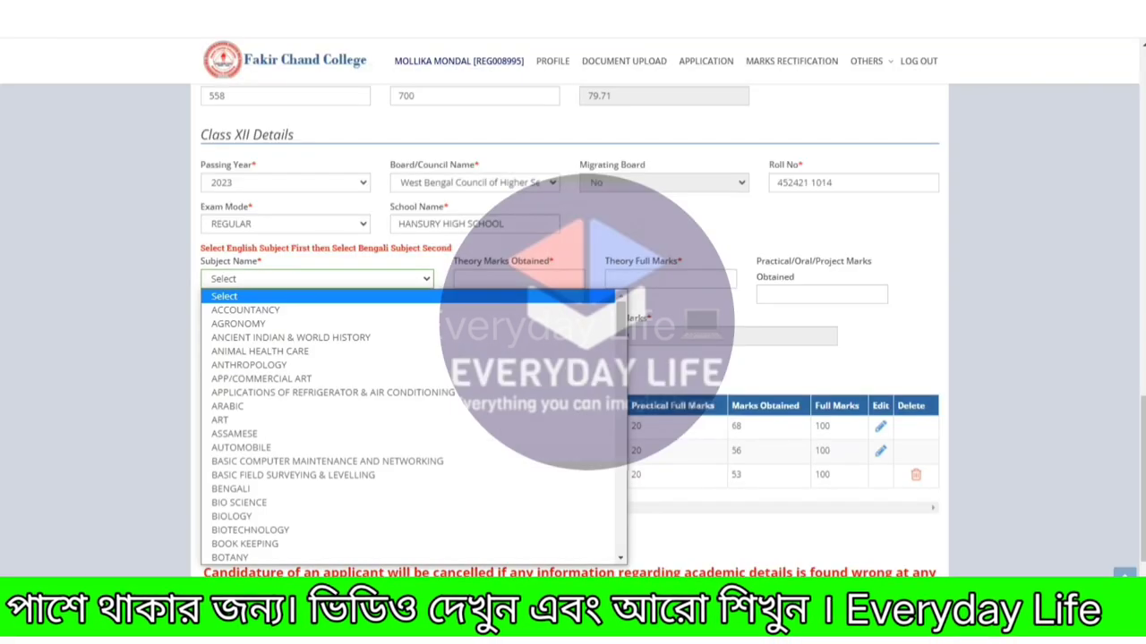
{"action": "key", "text": "h"}
{"action": "key", "text": "Down"}
{"action": "key", "text": "Down"}
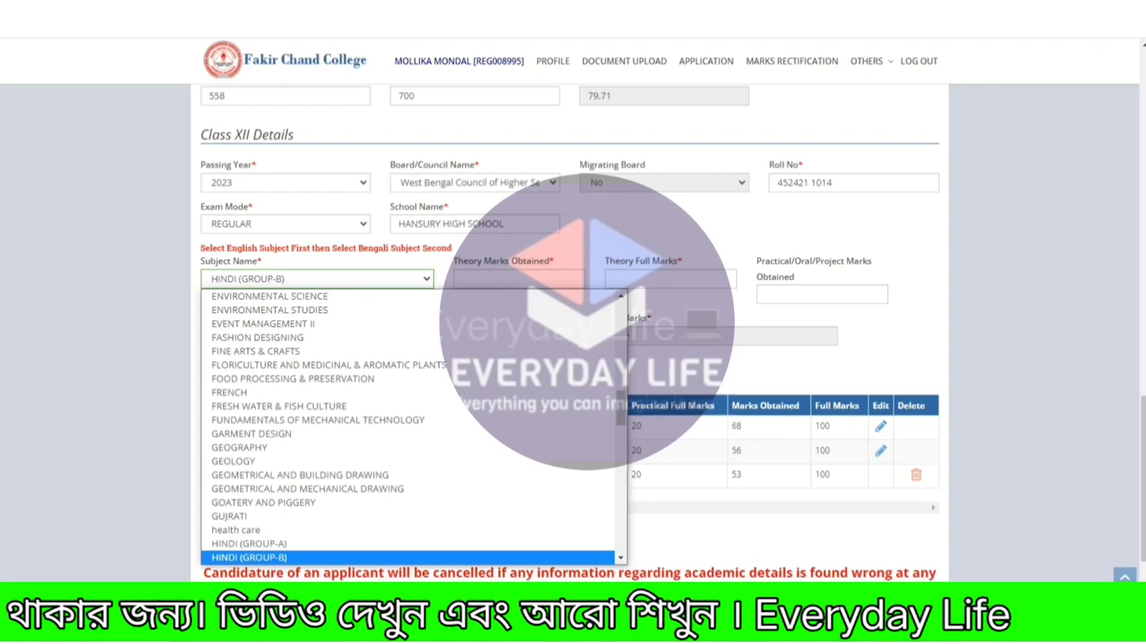
{"action": "key", "text": "Tab"}
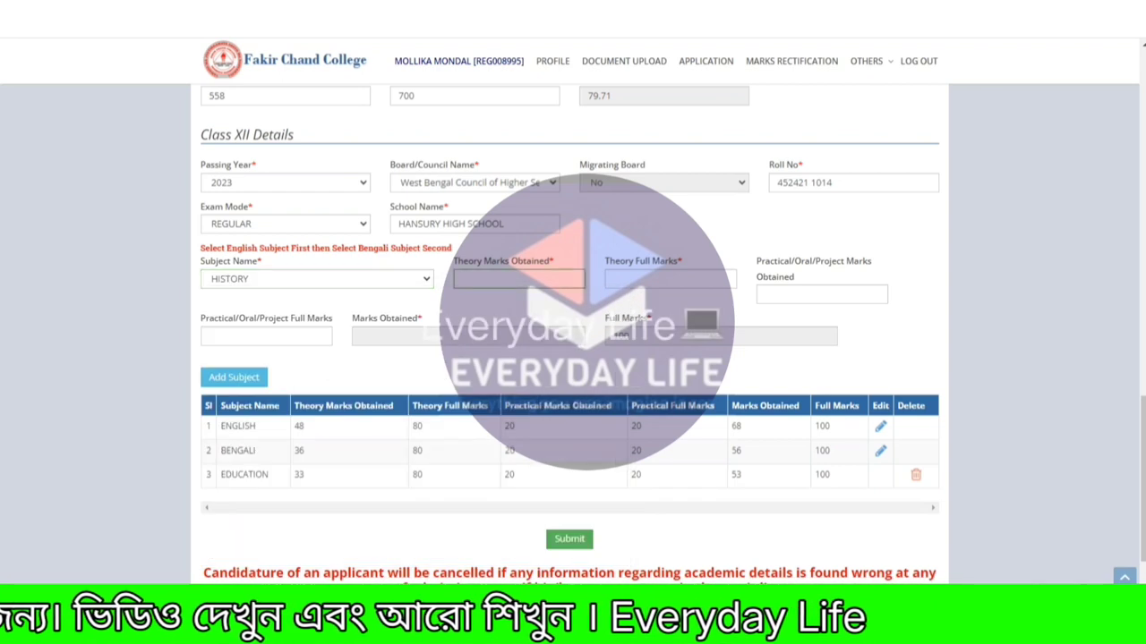
{"action": "type", "text": "28"}
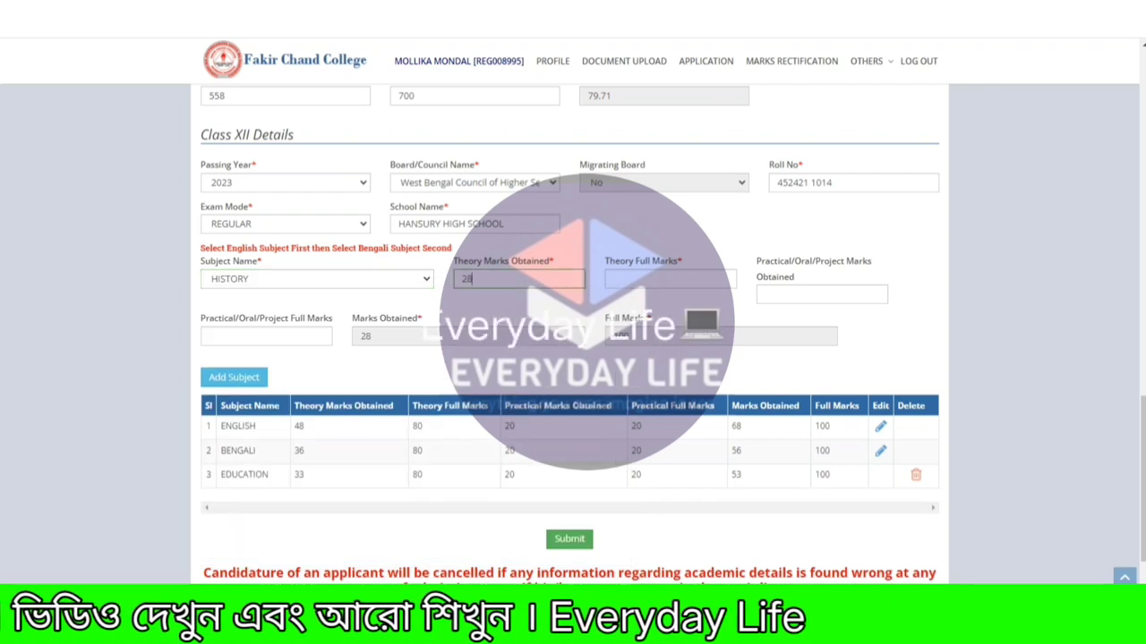
{"action": "key", "text": "Tab"}
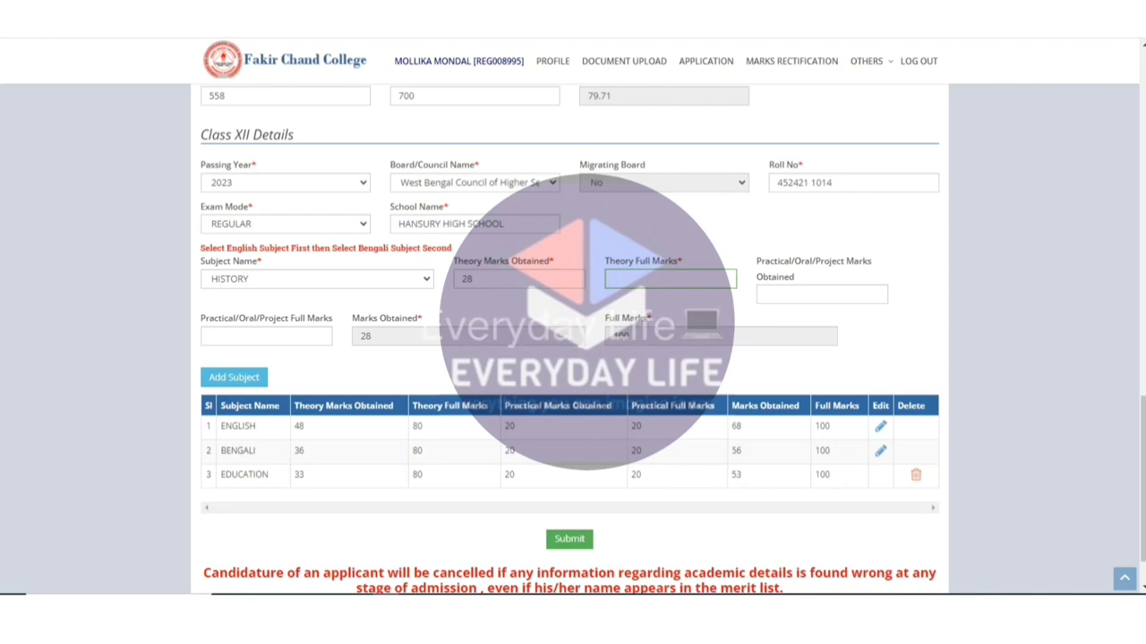
{"action": "key", "text": "Tab"}
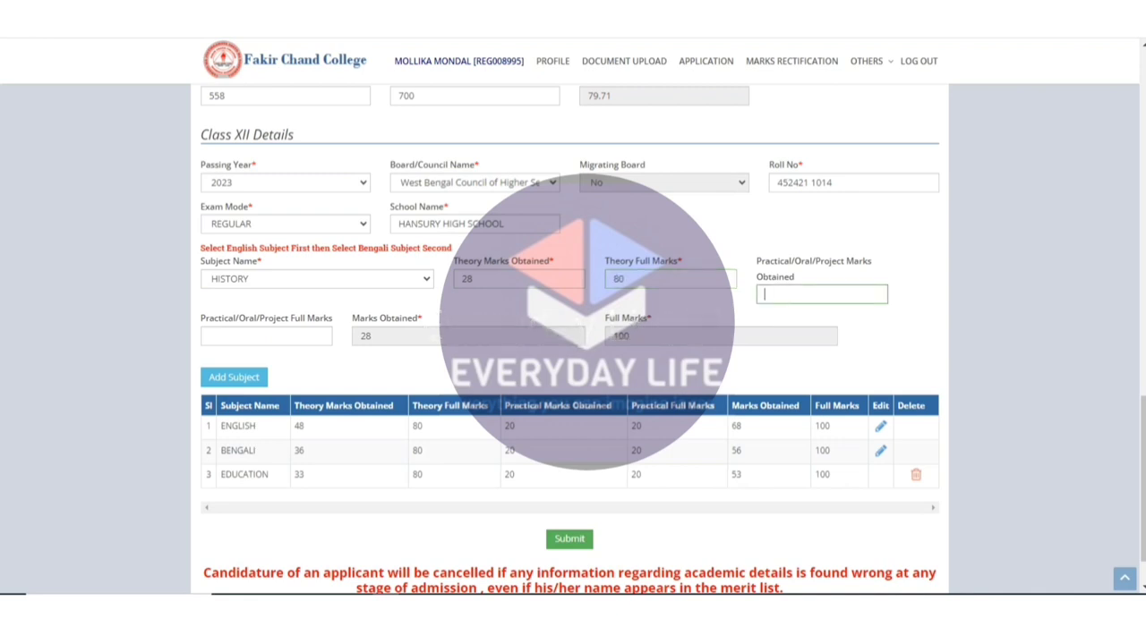
{"action": "type", "text": "20"}
{"action": "key", "text": "Tab"}
{"action": "type", "text": "20"}
{"action": "key", "text": "Tab"}
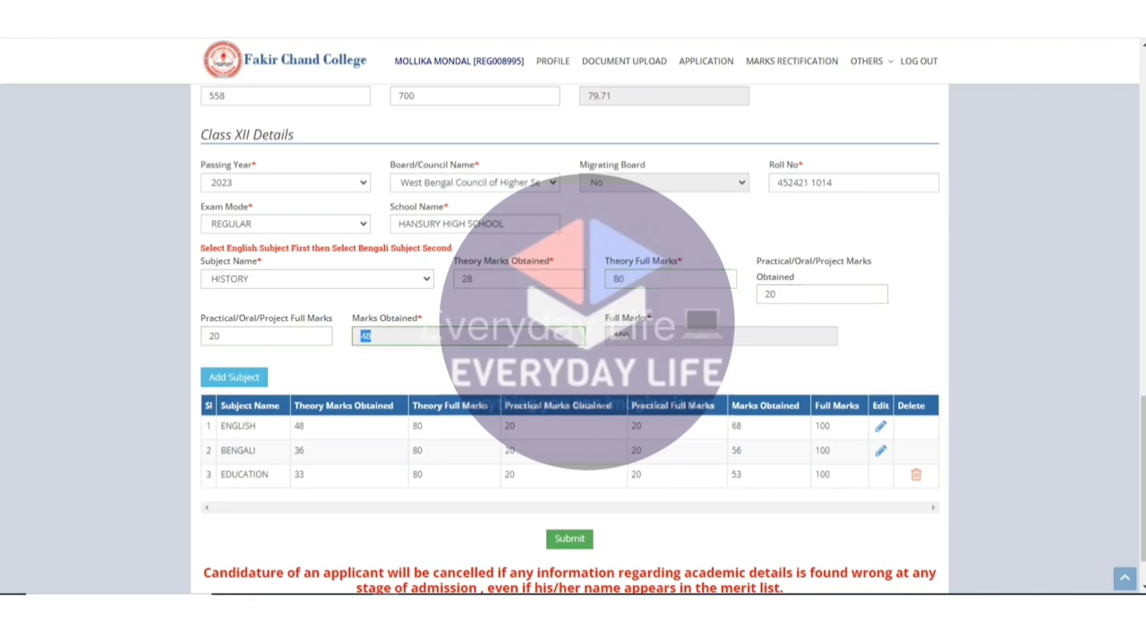
{"action": "key", "text": "Tab"}
{"action": "key", "text": "Return"}
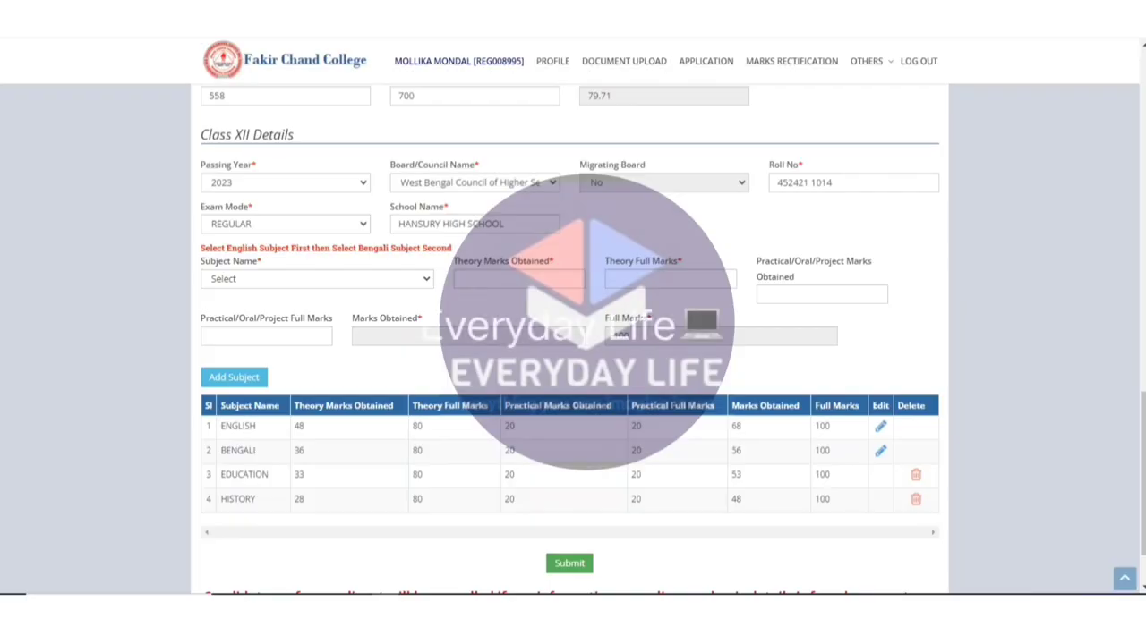
{"action": "left_click", "coordinate": [318, 278]}
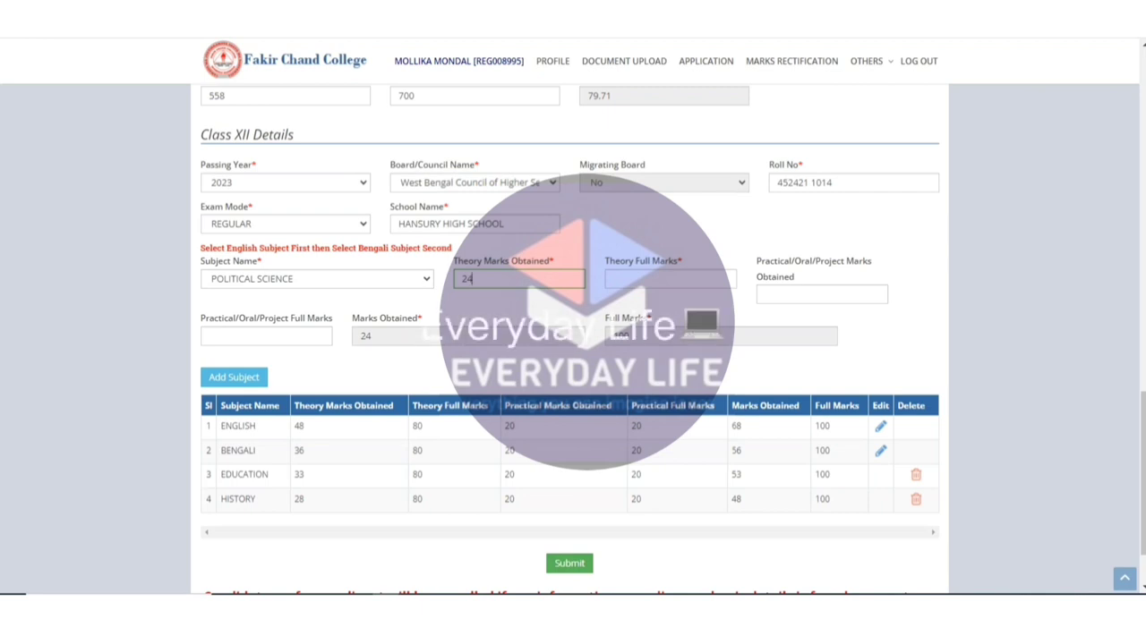
Scroll up and down the Applicant Profile to review the Class XII subject table.
{"action": "scroll", "coordinate": [573, 340], "scroll_direction": "up", "scroll_amount": 15}
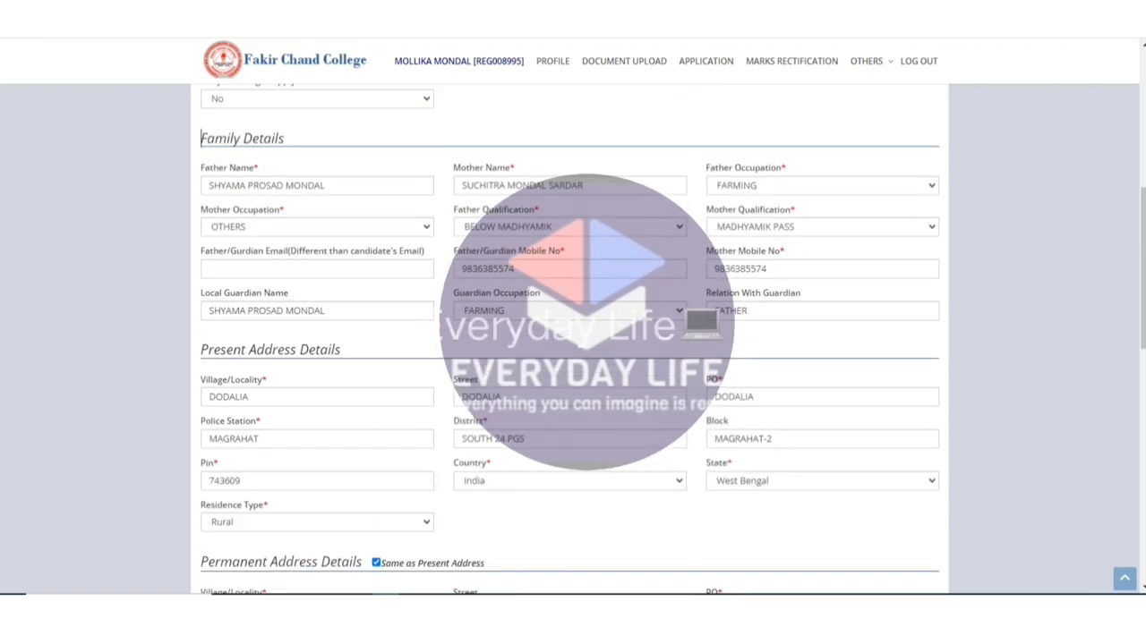
{"action": "scroll", "coordinate": [573, 340], "scroll_direction": "down", "scroll_amount": 4}
{"action": "scroll", "coordinate": [573, 340], "scroll_direction": "up", "scroll_amount": 9}
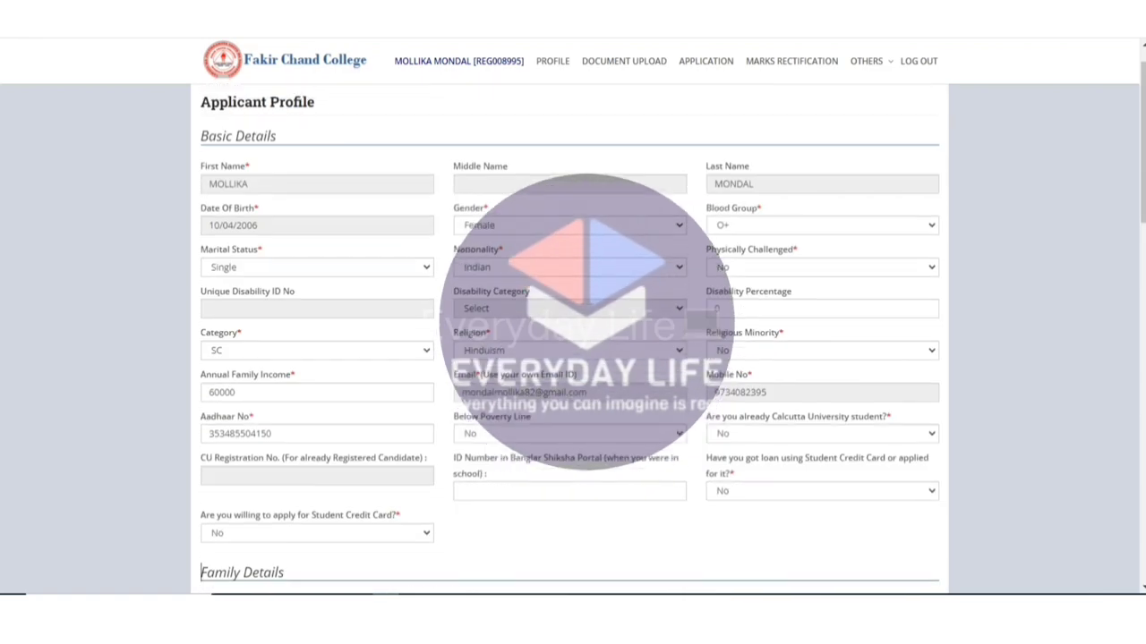
{"action": "scroll", "coordinate": [573, 340], "scroll_direction": "down", "scroll_amount": 20}
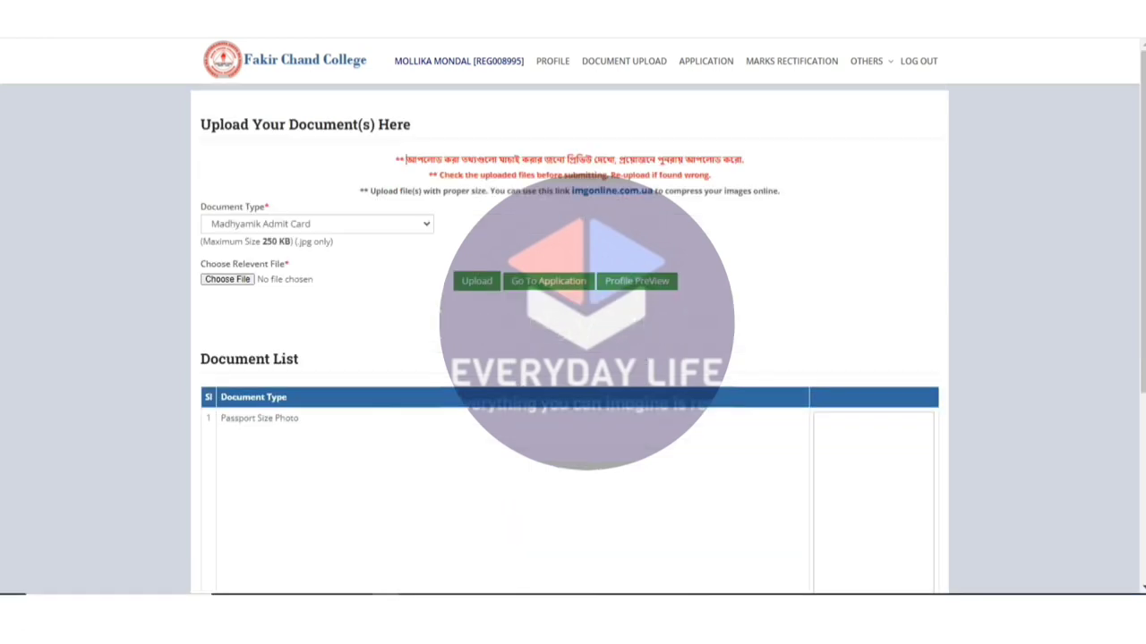
Highlight the Bengali upload instructions and the check-files, file-size and maximum-size notes.
{"action": "left_click_drag", "start_coordinate": [405, 159], "coordinate": [744, 159]}
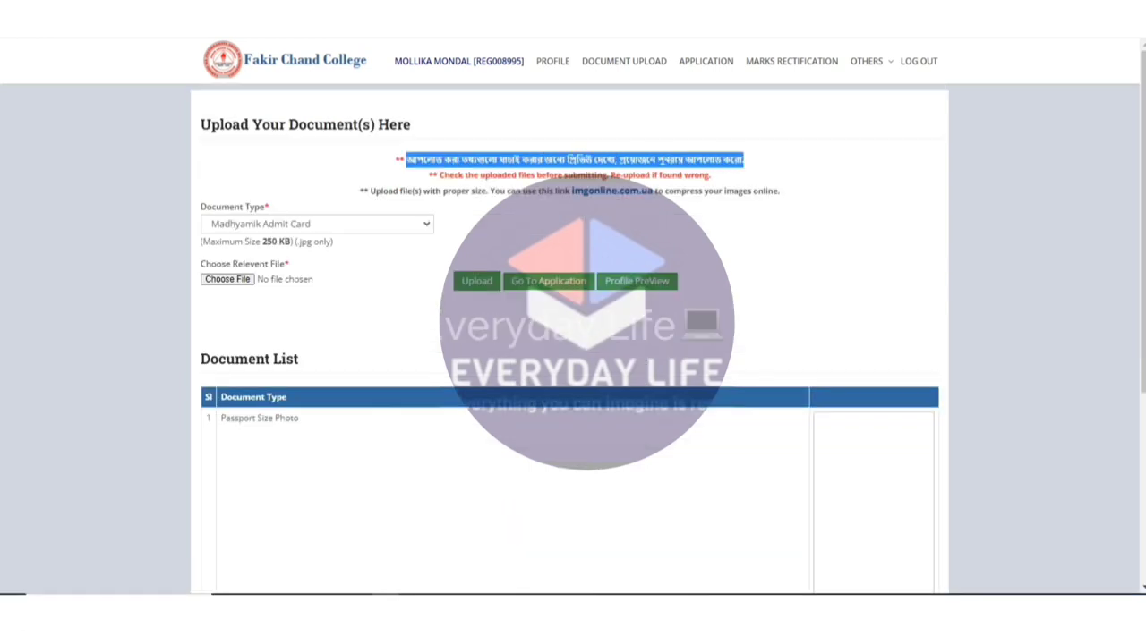
{"action": "left_click_drag", "start_coordinate": [440, 175], "coordinate": [722, 190]}
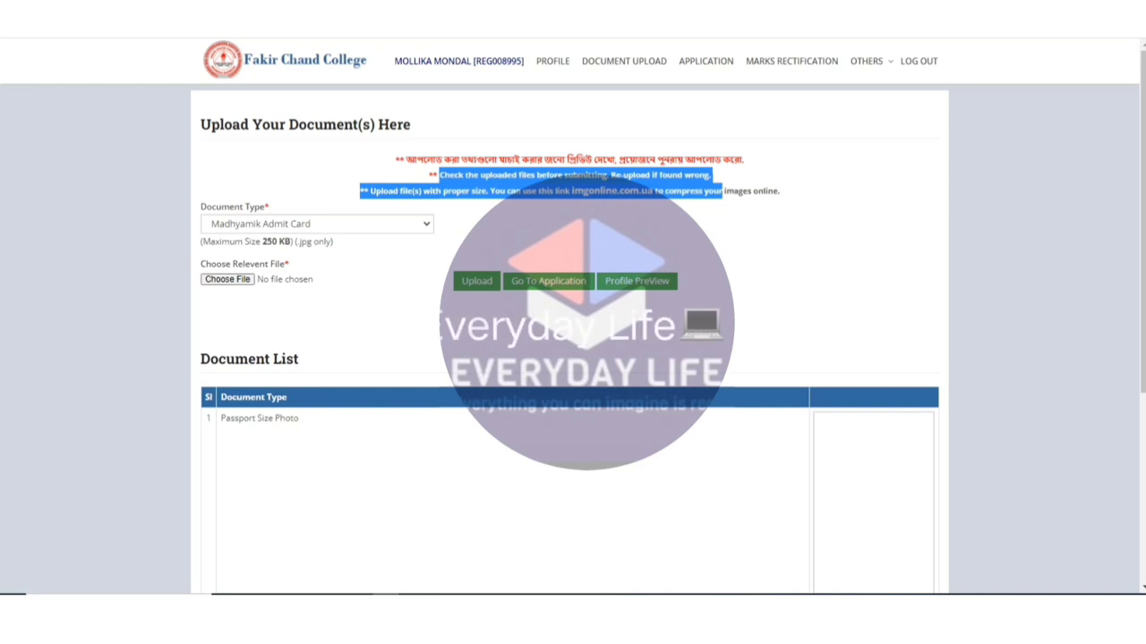
{"action": "left_click", "coordinate": [317, 224]}
{"action": "left_click", "coordinate": [269, 238]}
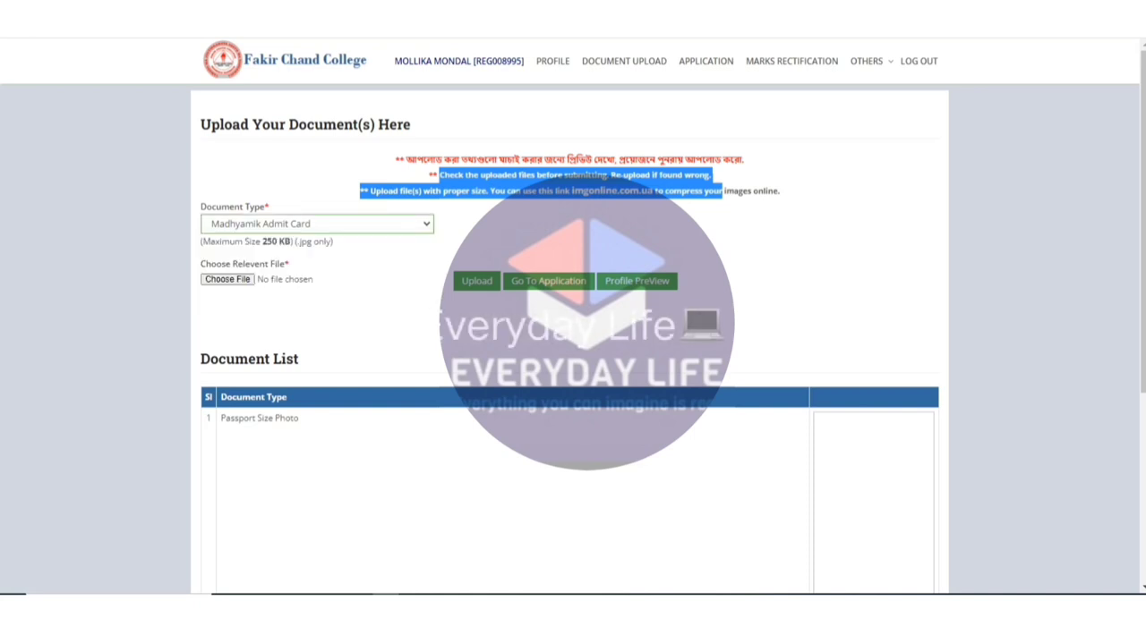
{"action": "left_click_drag", "start_coordinate": [262, 242], "coordinate": [229, 241]}
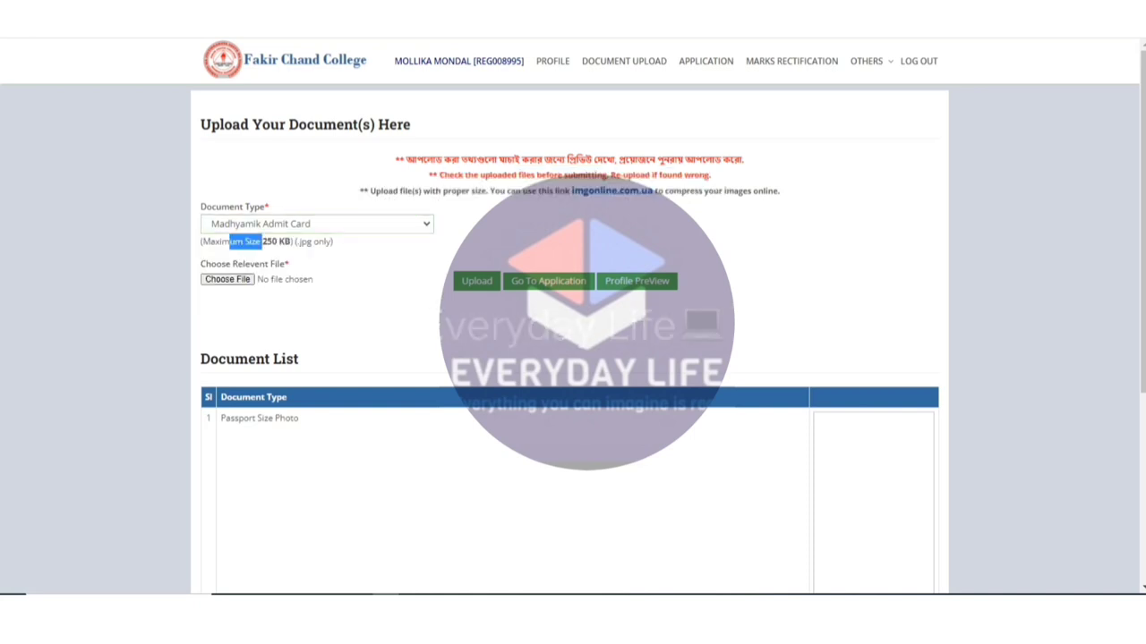
Browse the Document Type options and leave Madhyamik Admit Card selected.
{"action": "left_click", "coordinate": [316, 224]}
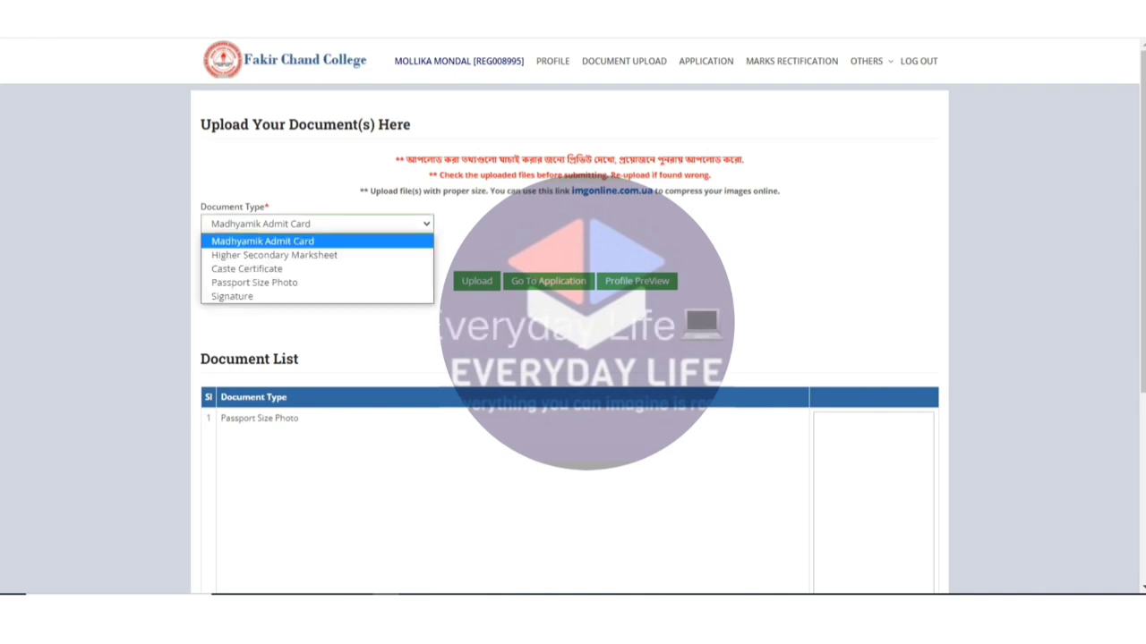
{"action": "key", "text": "Escape"}
{"action": "key", "text": "alt+Down"}
{"action": "key", "text": "Down"}
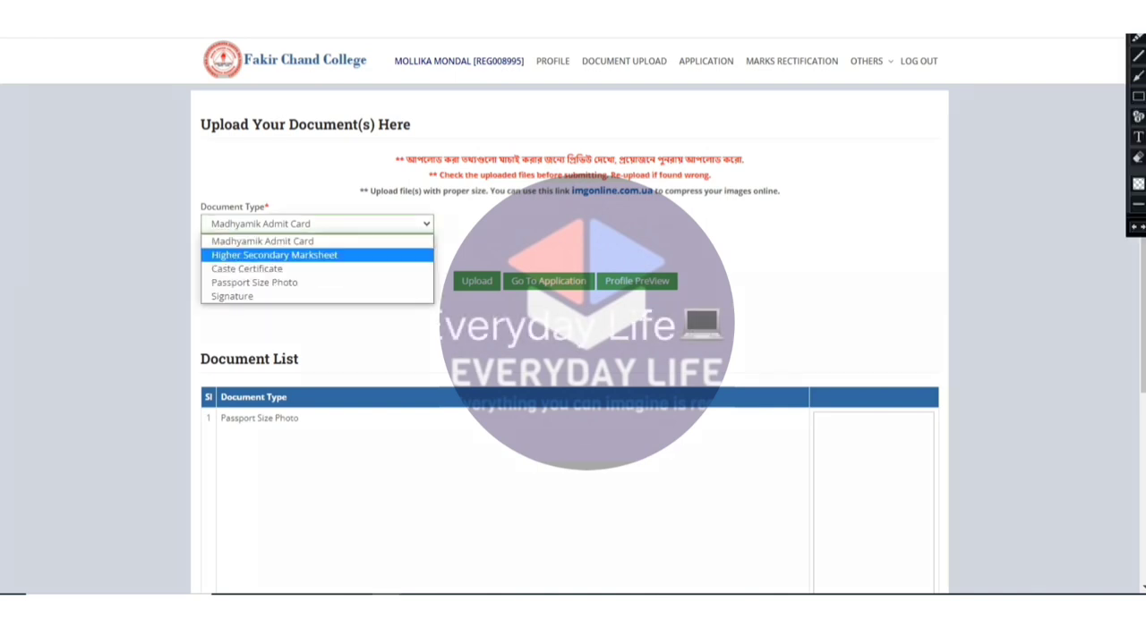
{"action": "key", "text": "Down"}
{"action": "key", "text": "Down"}
{"action": "key", "text": "Down"}
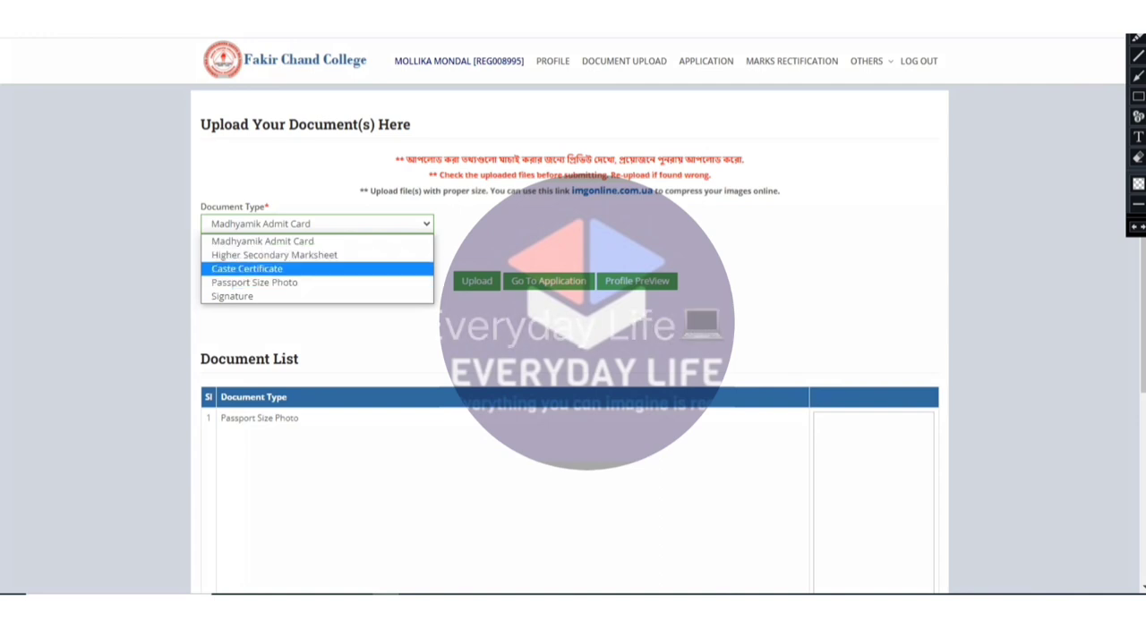
{"action": "key", "text": "Escape"}
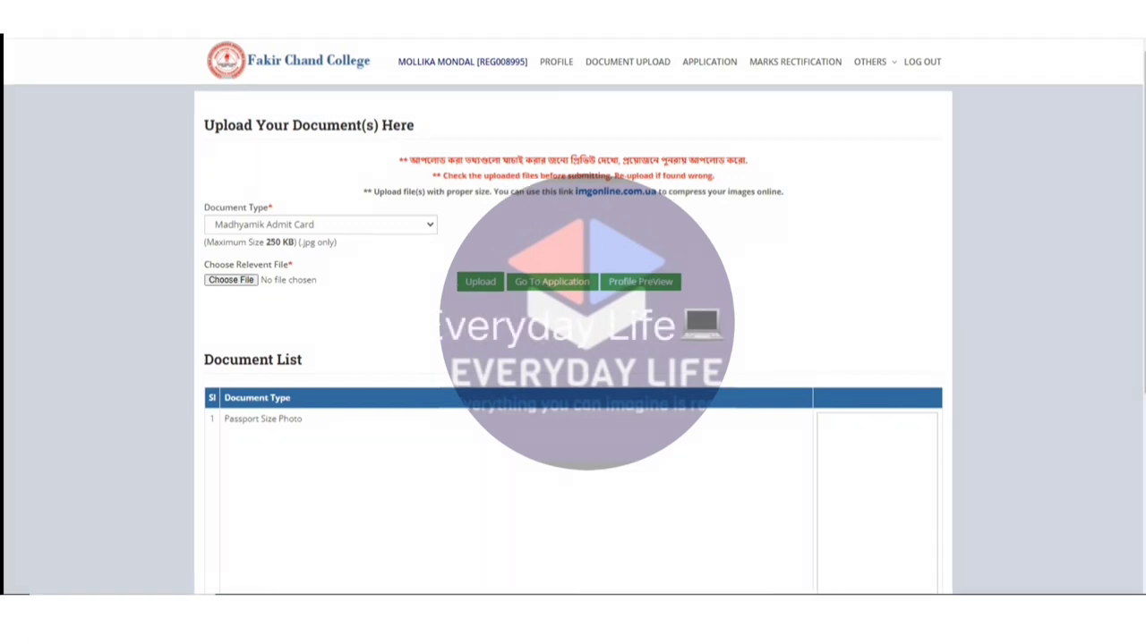
Upload the Madhyamik Admit Card scan image from the Documents folder.
{"action": "left_click", "coordinate": [321, 225]}
{"action": "left_click", "coordinate": [269, 235]}
{"action": "left_click", "coordinate": [230, 279]}
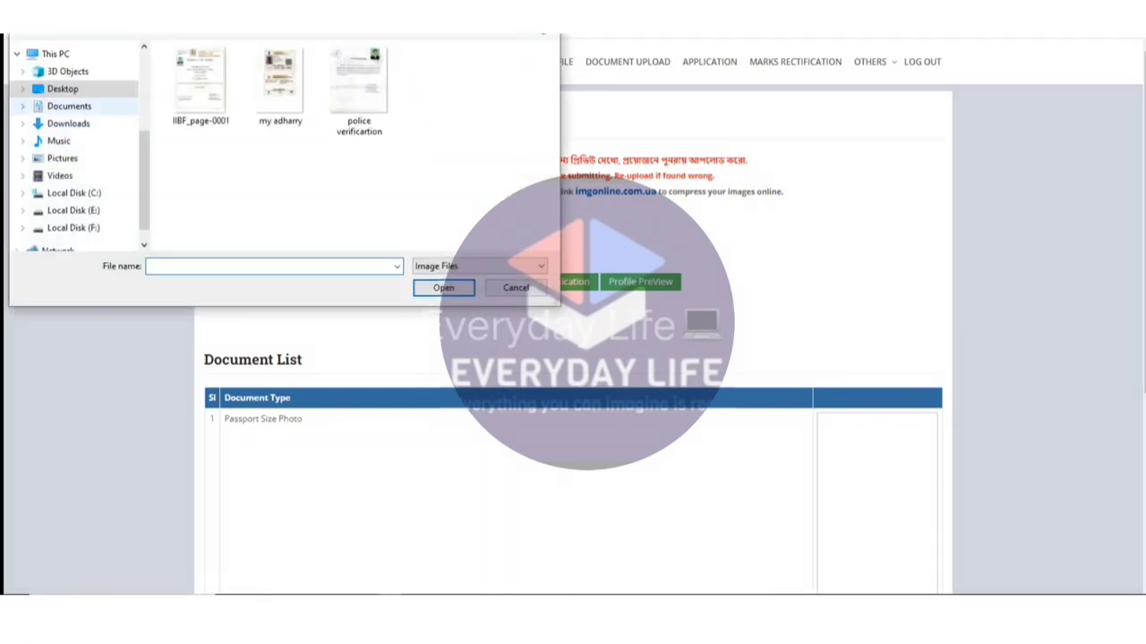
{"action": "left_click", "coordinate": [69, 105]}
{"action": "left_click_drag", "start_coordinate": [553, 58], "coordinate": [553, 232]}
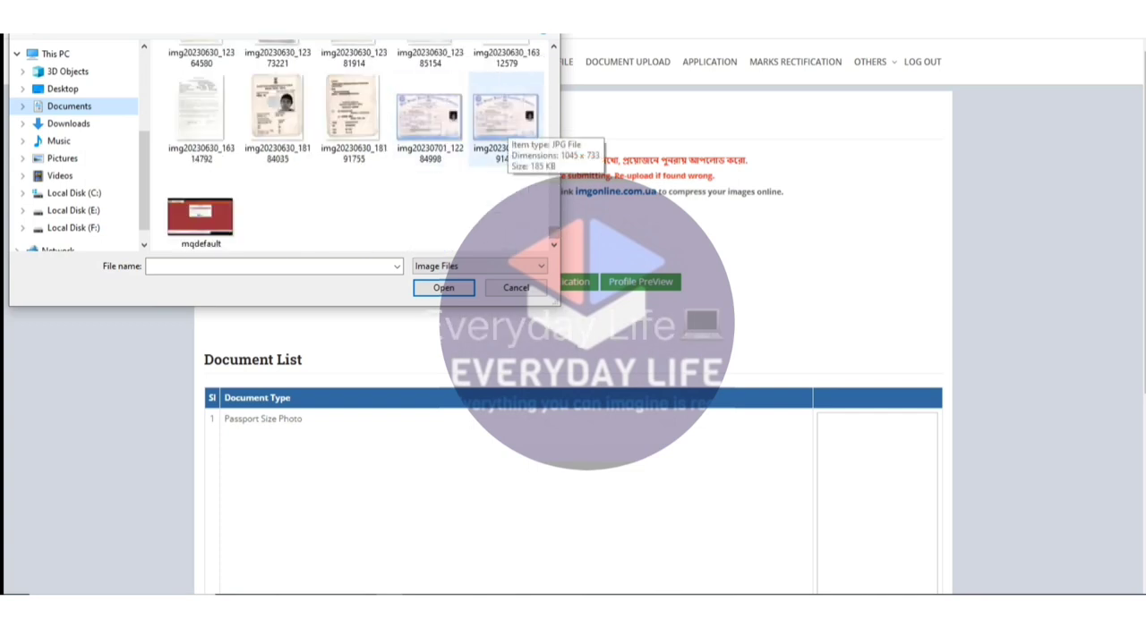
{"action": "double_click", "coordinate": [505, 114]}
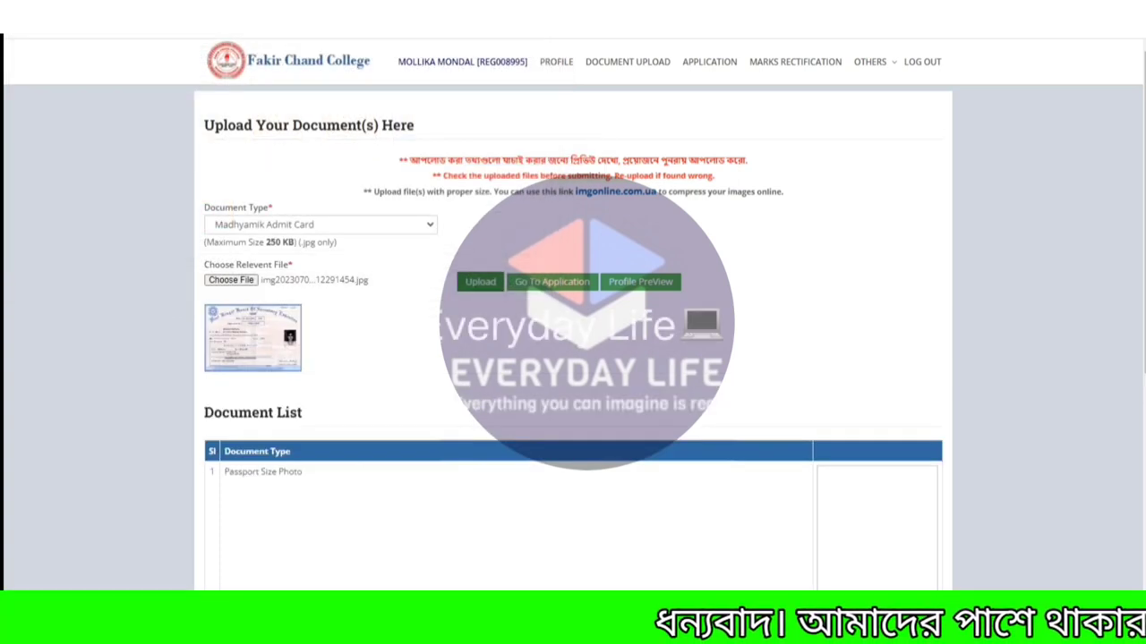
{"action": "left_click", "coordinate": [484, 281]}
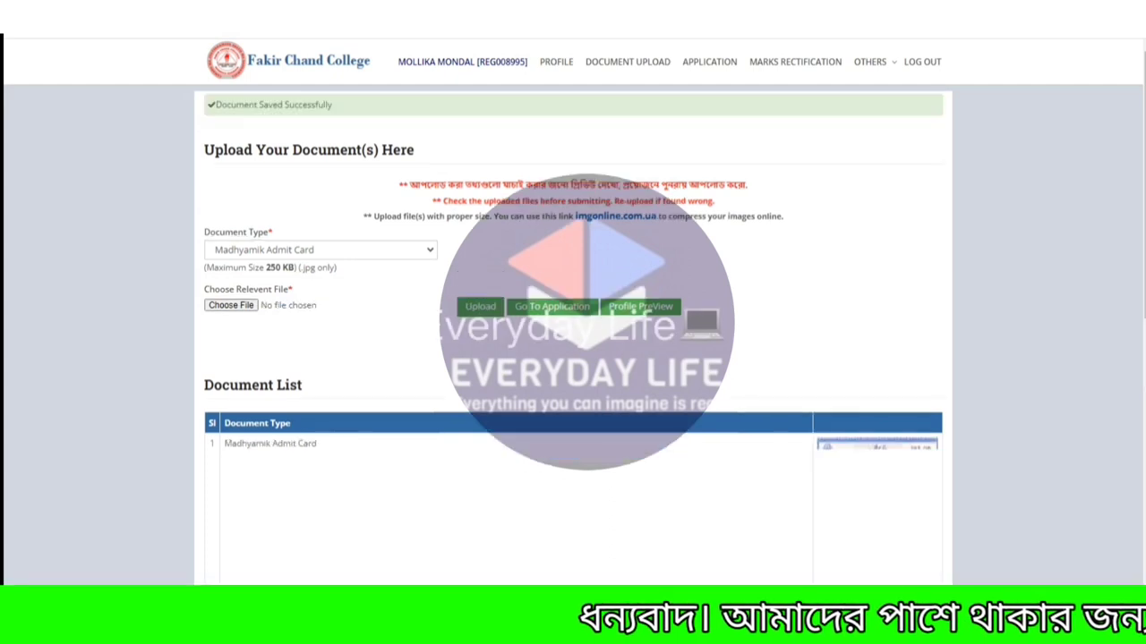
Set the document type to Caste Certificate and choose its scan image.
{"action": "scroll", "coordinate": [573, 358], "scroll_direction": "down", "scroll_amount": 3}
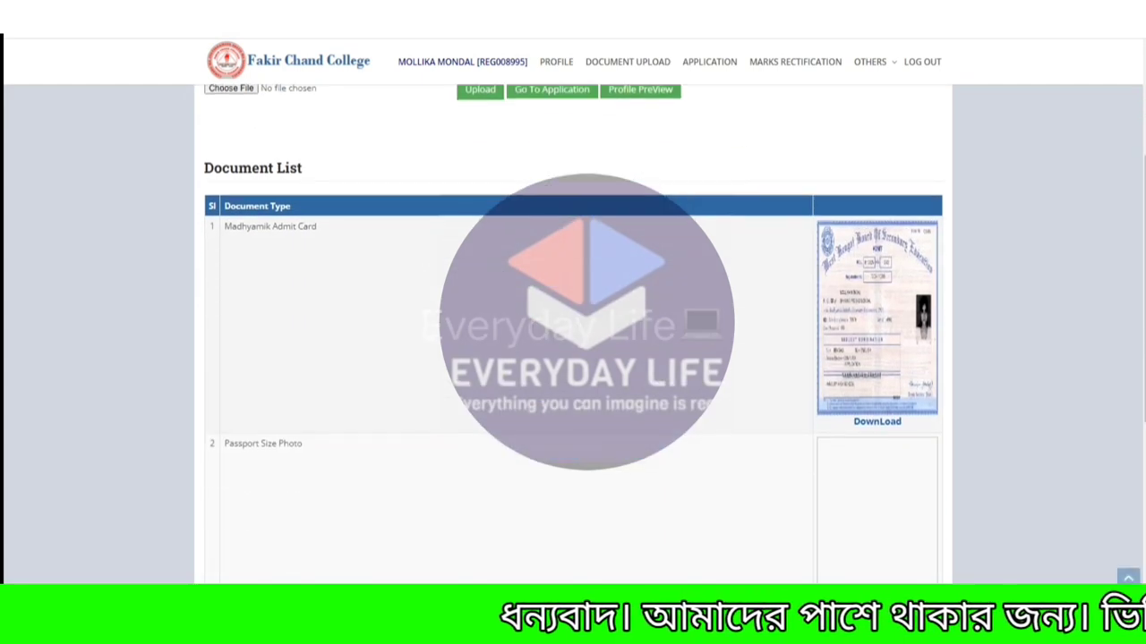
{"action": "scroll", "coordinate": [573, 358], "scroll_direction": "up", "scroll_amount": 3}
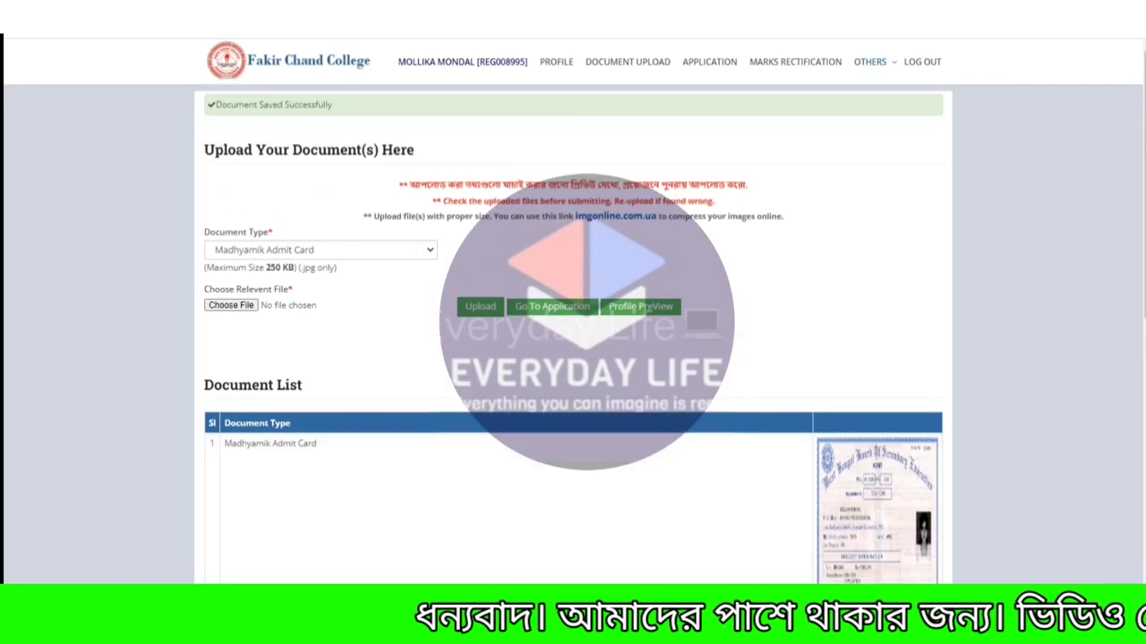
{"action": "key", "text": "Down"}
{"action": "key", "text": "Down"}
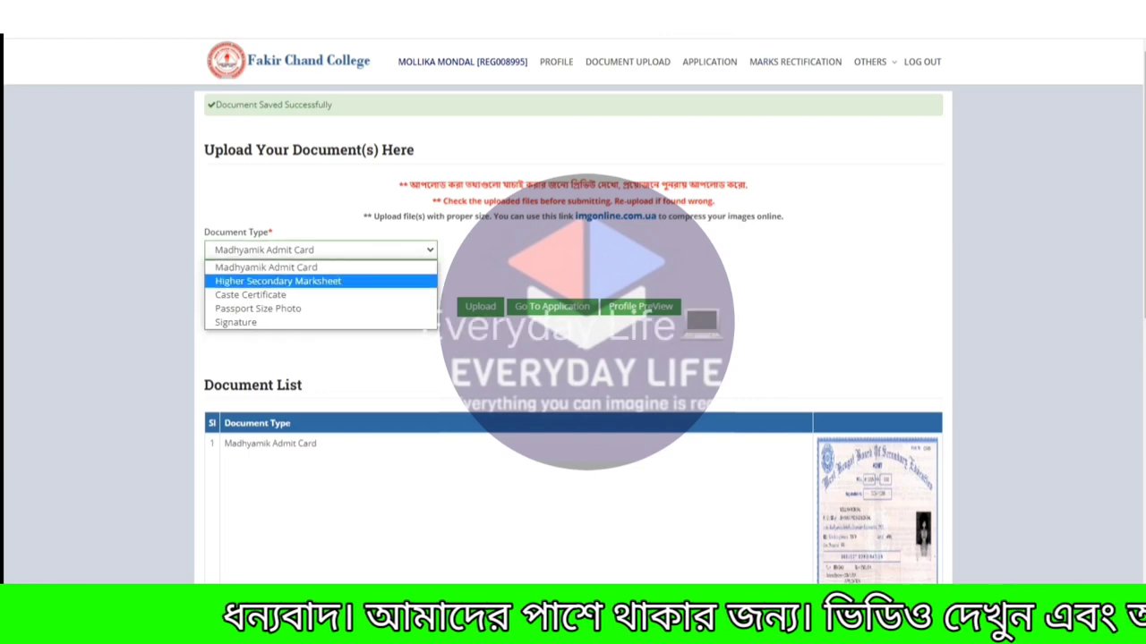
{"action": "key", "text": "Return"}
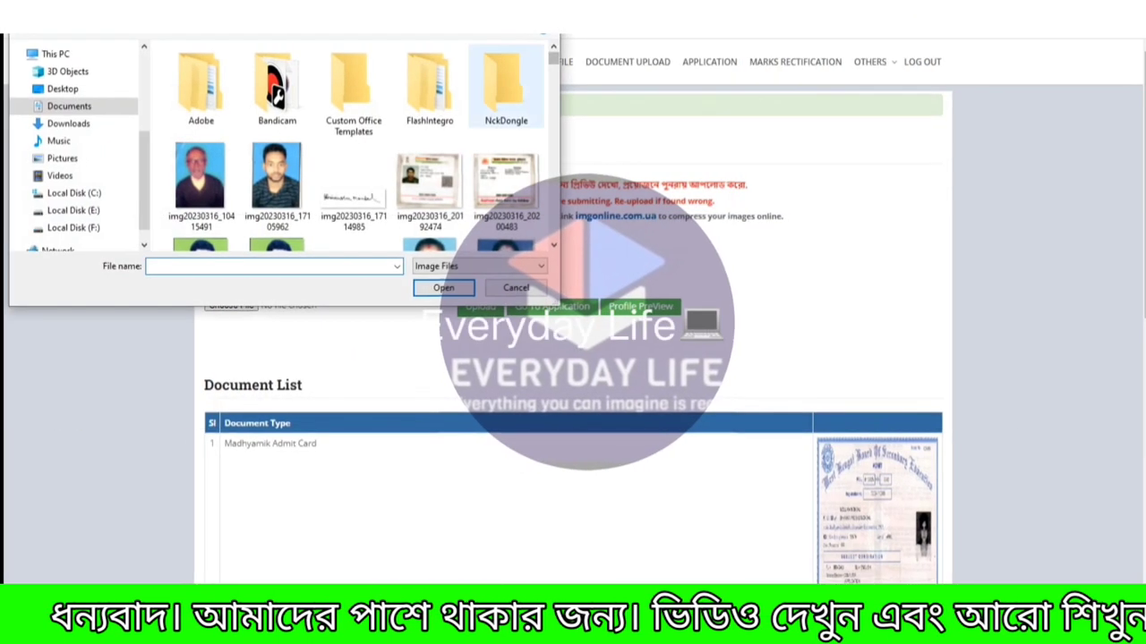
{"action": "scroll", "coordinate": [349, 143], "scroll_direction": "down", "scroll_amount": 10}
{"action": "double_click", "coordinate": [201, 193]}
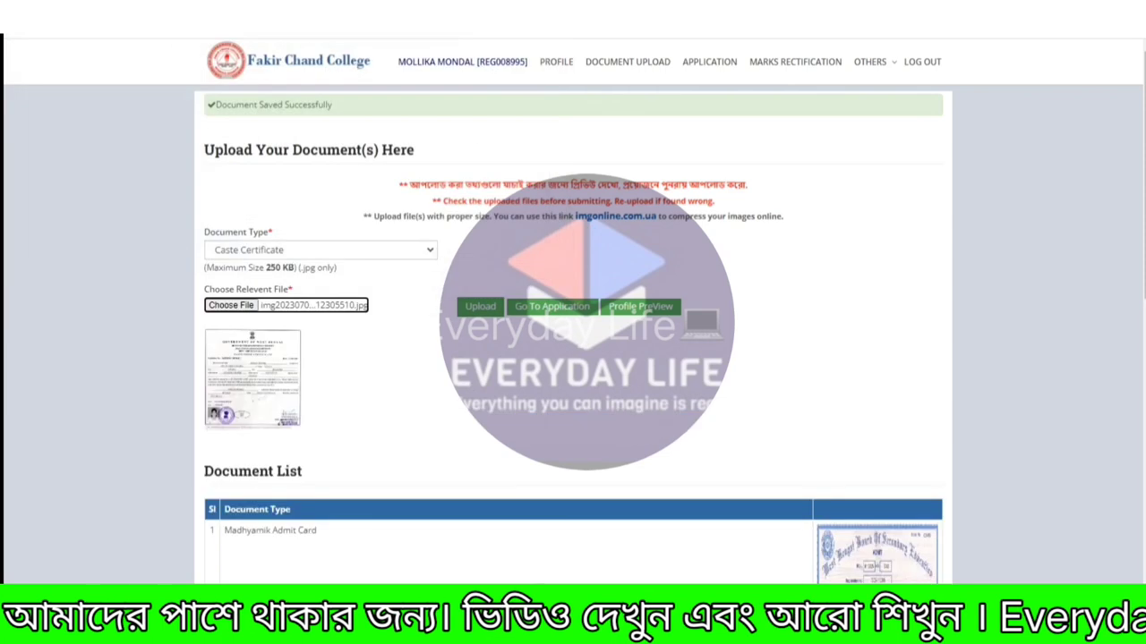
Upload the chosen Caste Certificate scan.
{"action": "left_click", "coordinate": [479, 306]}
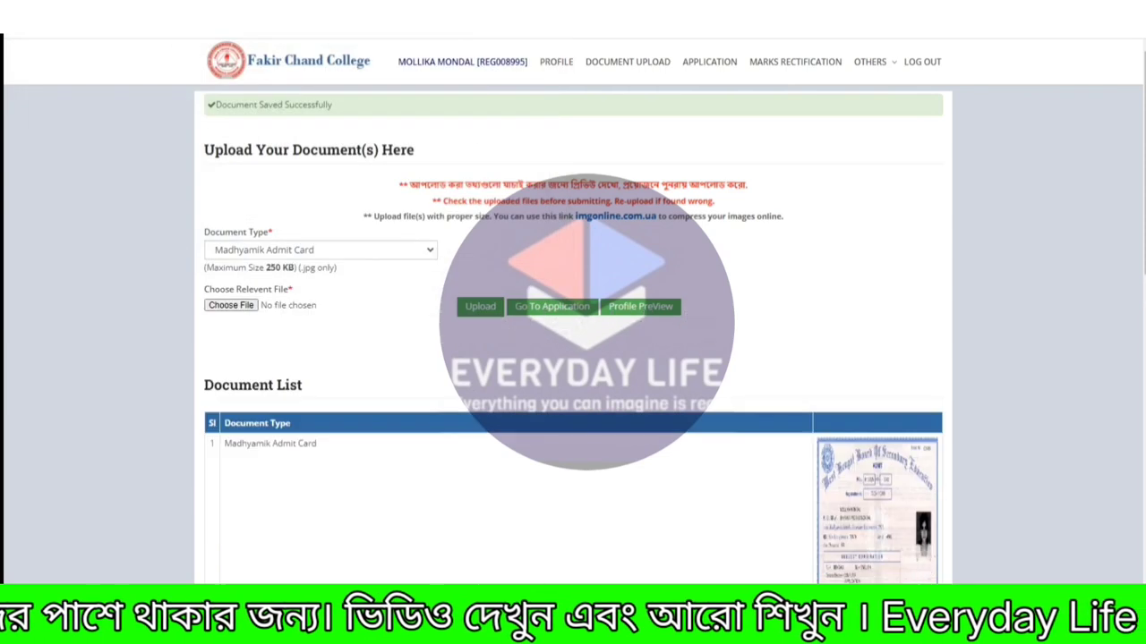
{"action": "scroll", "coordinate": [573, 331], "scroll_direction": "down", "scroll_amount": 6}
{"action": "scroll", "coordinate": [573, 332], "scroll_direction": "up", "scroll_amount": 3}
{"action": "scroll", "coordinate": [573, 332], "scroll_direction": "up", "scroll_amount": 1}
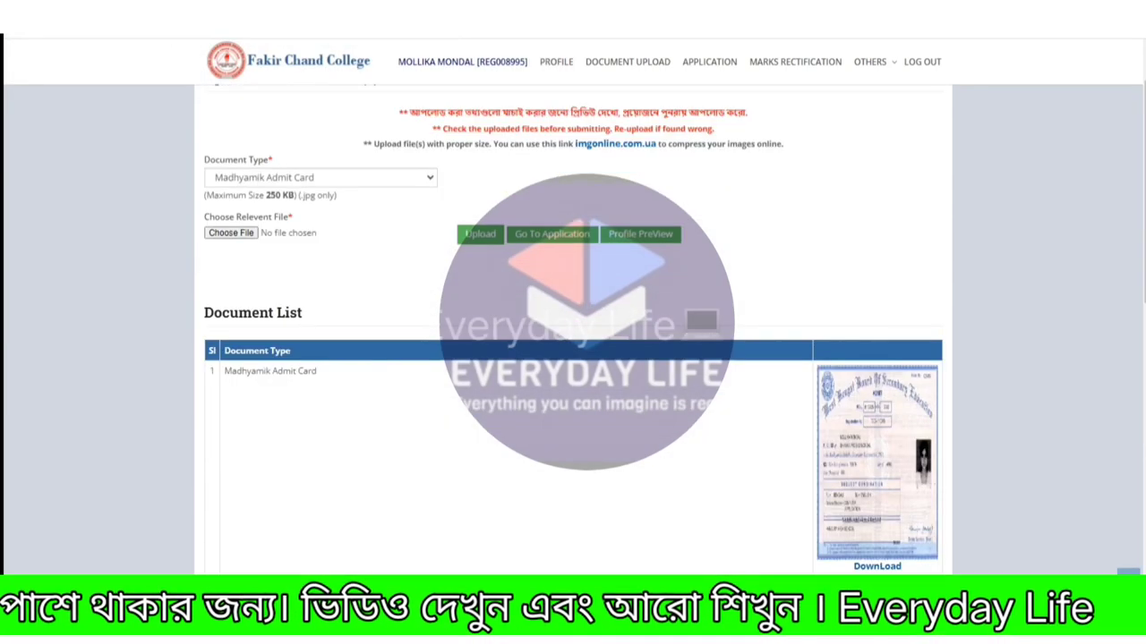
Select Higher Secondary Marksheet as document type and submit the profile with Class XII marks.
{"action": "left_click", "coordinate": [321, 178]}
{"action": "left_click", "coordinate": [281, 210]}
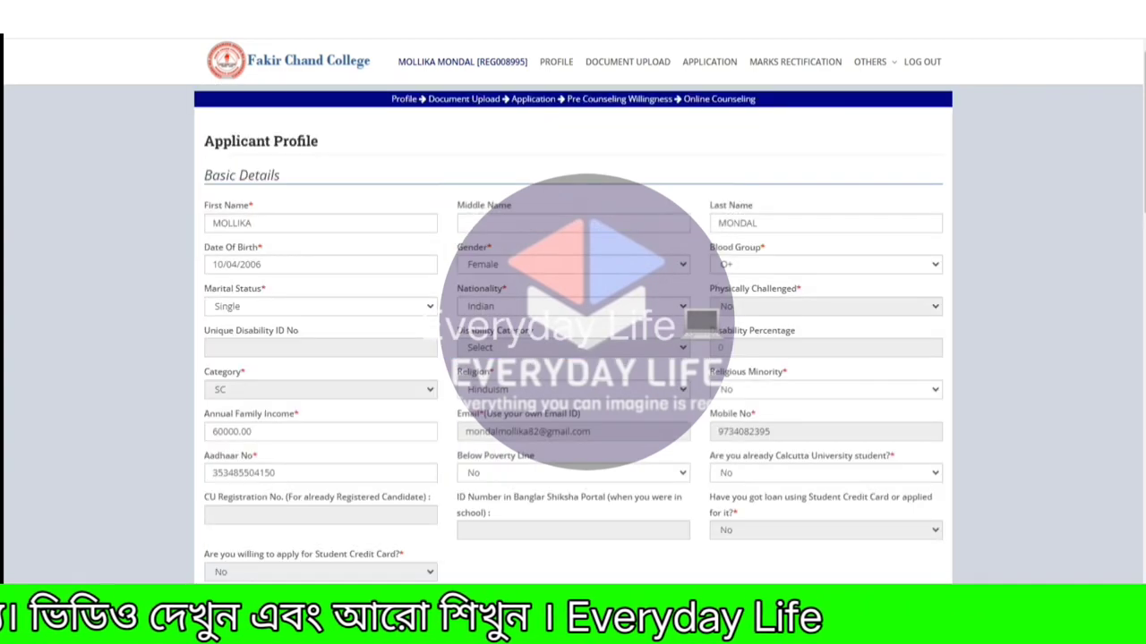
{"action": "scroll", "coordinate": [573, 331], "scroll_direction": "down", "scroll_amount": 20}
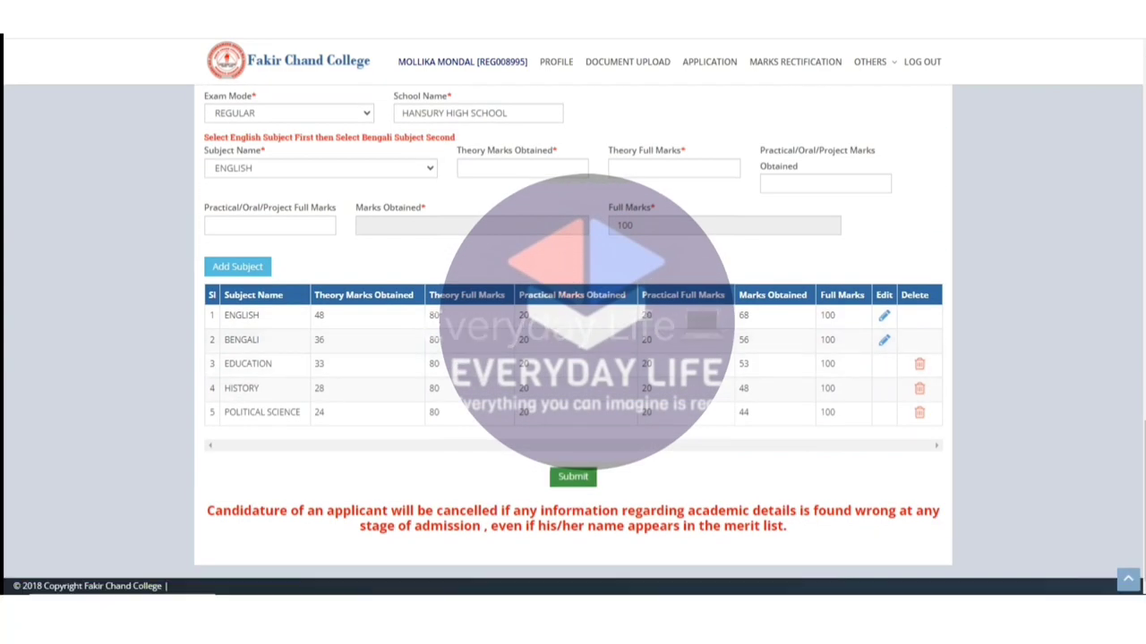
{"action": "left_click", "coordinate": [573, 476]}
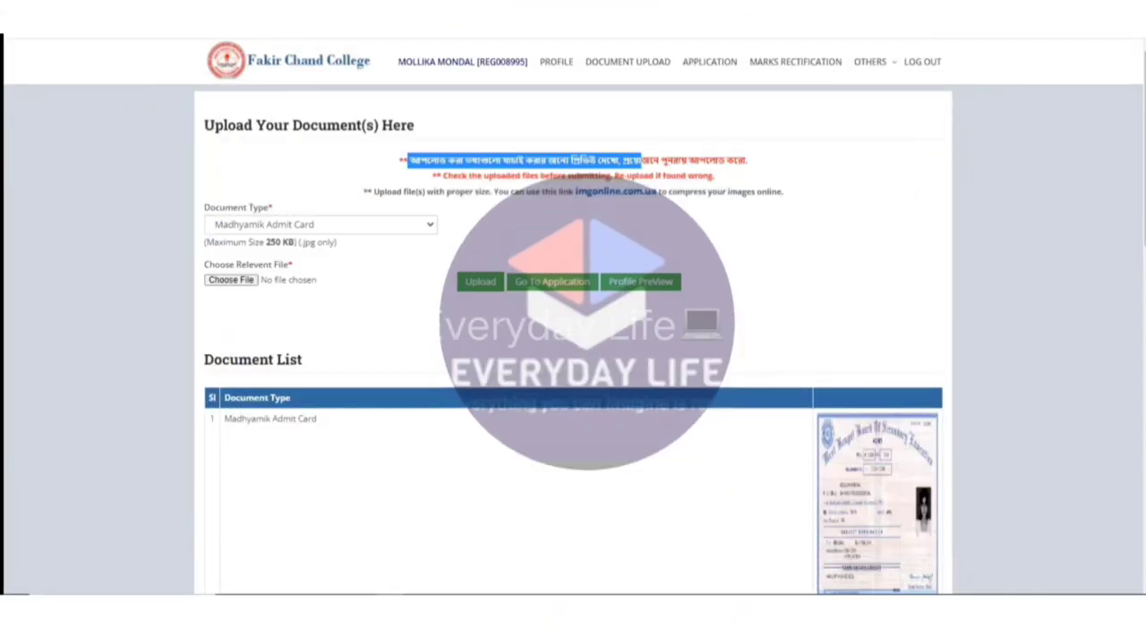
{"action": "left_click_drag", "start_coordinate": [641, 161], "coordinate": [747, 161]}
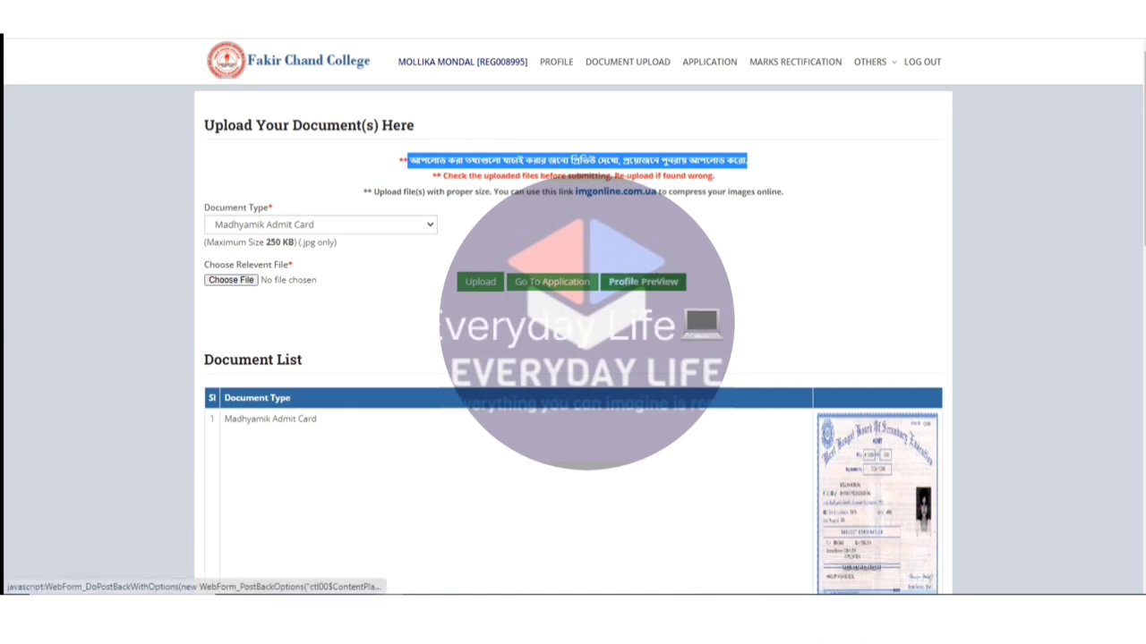
Bring up the applicant profile preview and look it over.
{"action": "left_click", "coordinate": [643, 281]}
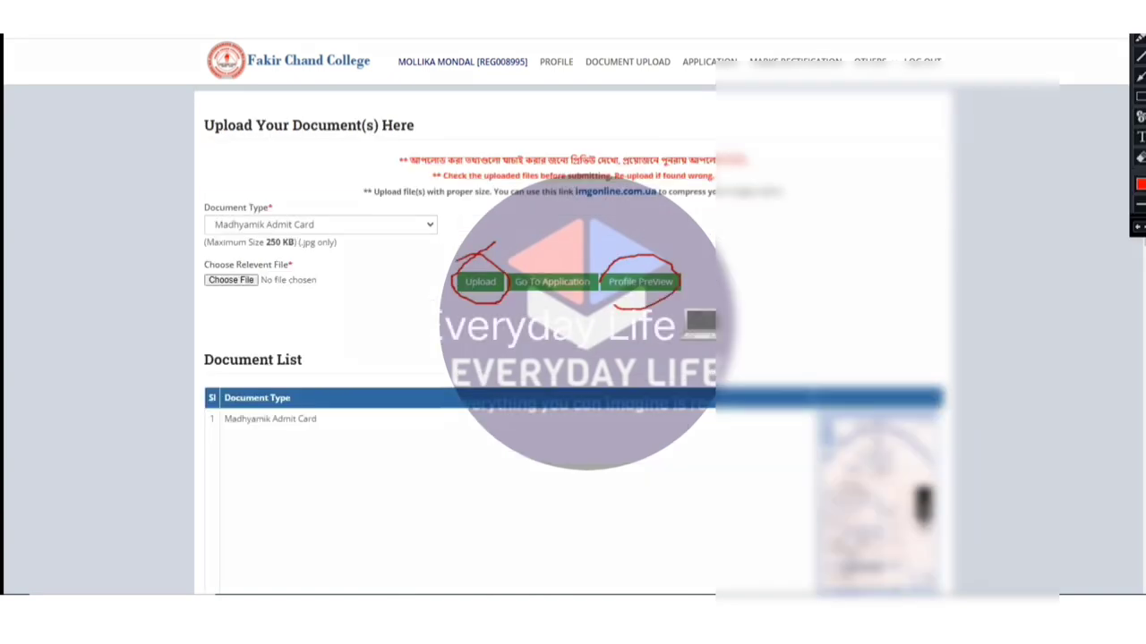
{"action": "left_click_drag", "start_coordinate": [614, 243], "coordinate": [600, 275]}
{"action": "mouse_move", "coordinate": [504, 260]}
{"action": "left_mouse_down"}
{"action": "mouse_move", "coordinate": [601, 258]}
{"action": "mouse_move", "coordinate": [508, 281]}
{"action": "left_mouse_up"}
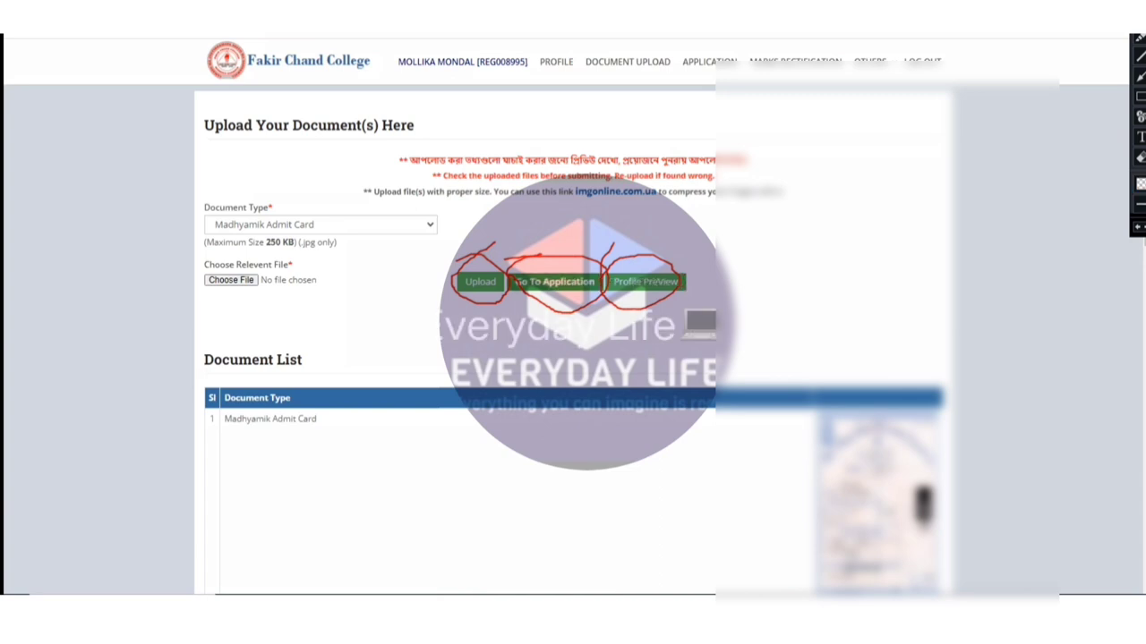
Go to the Course Application page and view the available courses.
{"action": "left_click", "coordinate": [553, 281]}
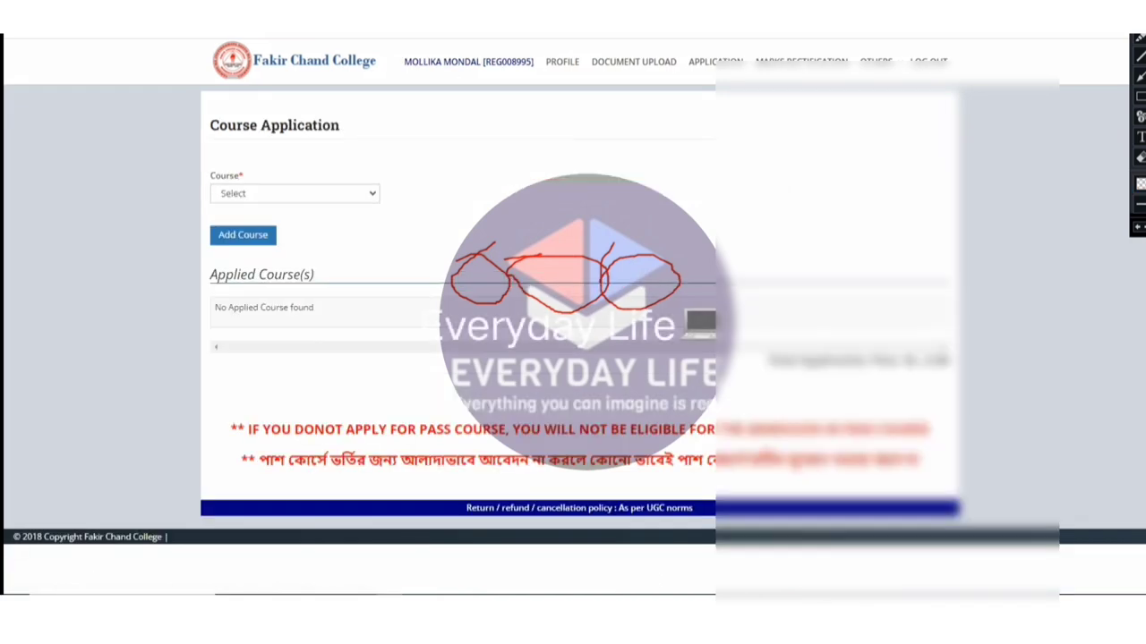
{"action": "left_click", "coordinate": [295, 194]}
{"action": "key", "text": "Escape"}
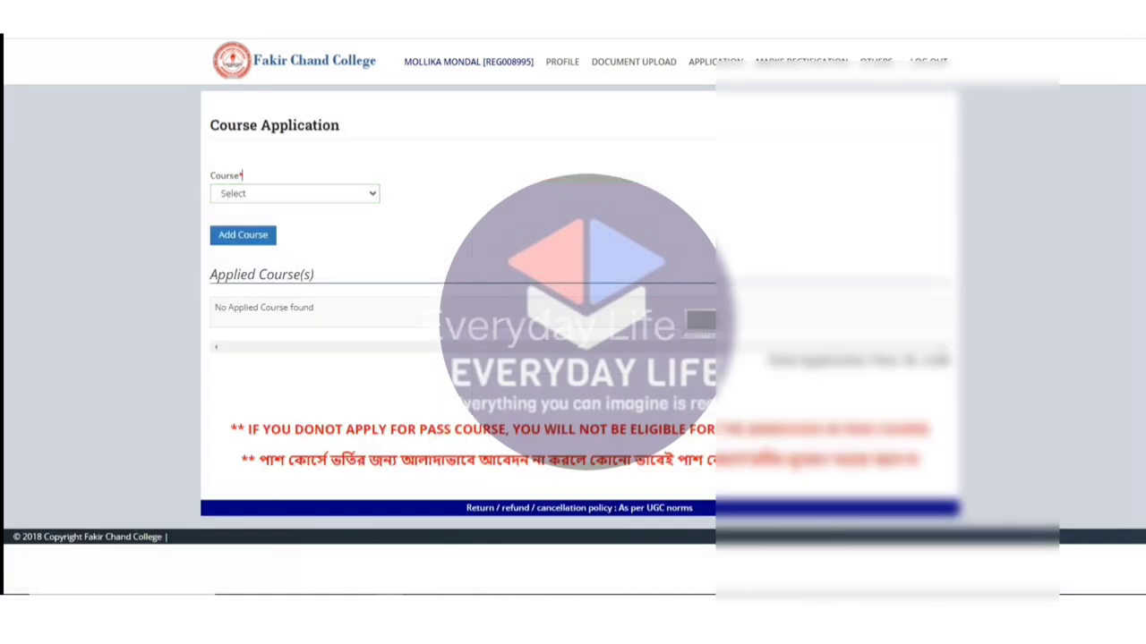
{"action": "left_click", "coordinate": [294, 193]}
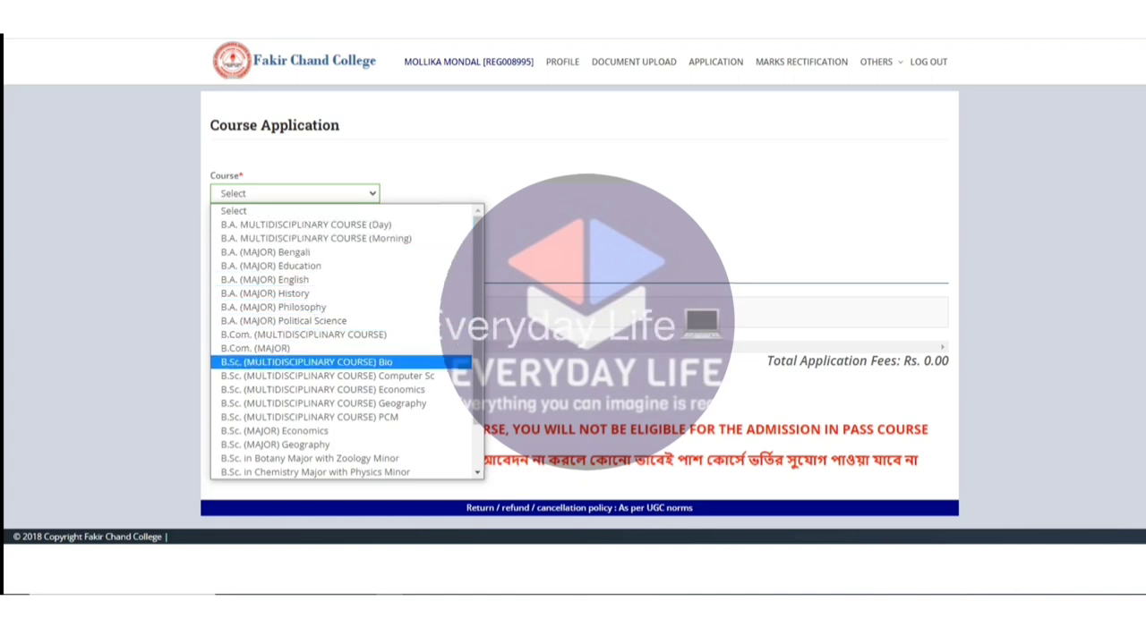
Choose B.A. MULTIDISCIPLINARY COURSE (Day) from the course list.
{"action": "scroll", "coordinate": [340, 362], "scroll_direction": "down", "scroll_amount": 1}
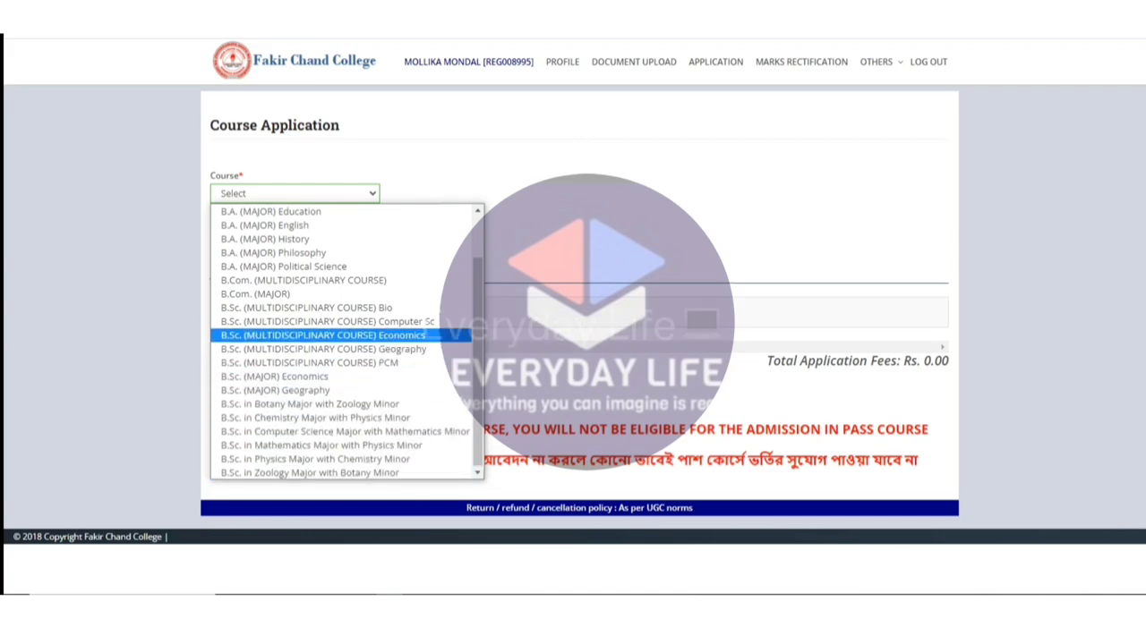
{"action": "scroll", "coordinate": [340, 277], "scroll_direction": "up", "scroll_amount": 1}
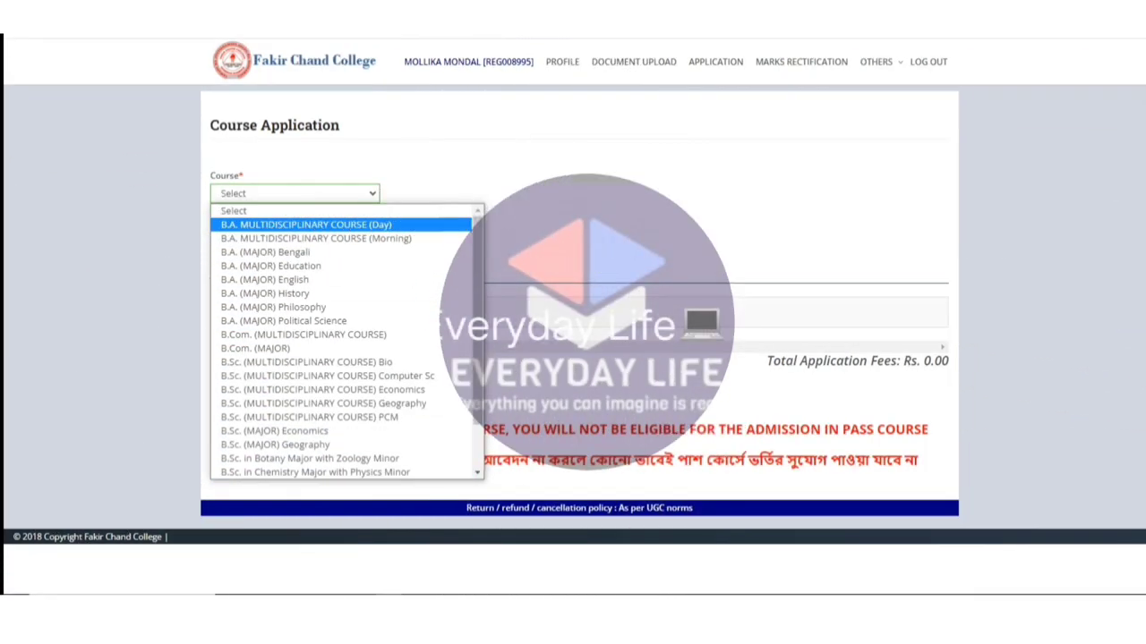
{"action": "key", "text": "Down"}
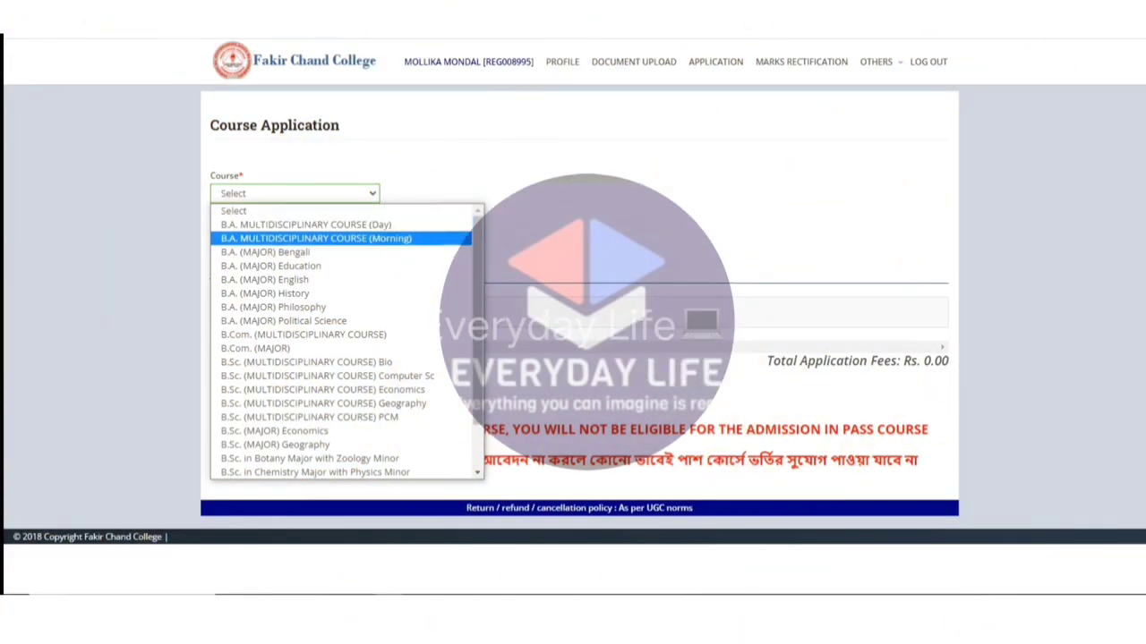
{"action": "key", "text": "Up"}
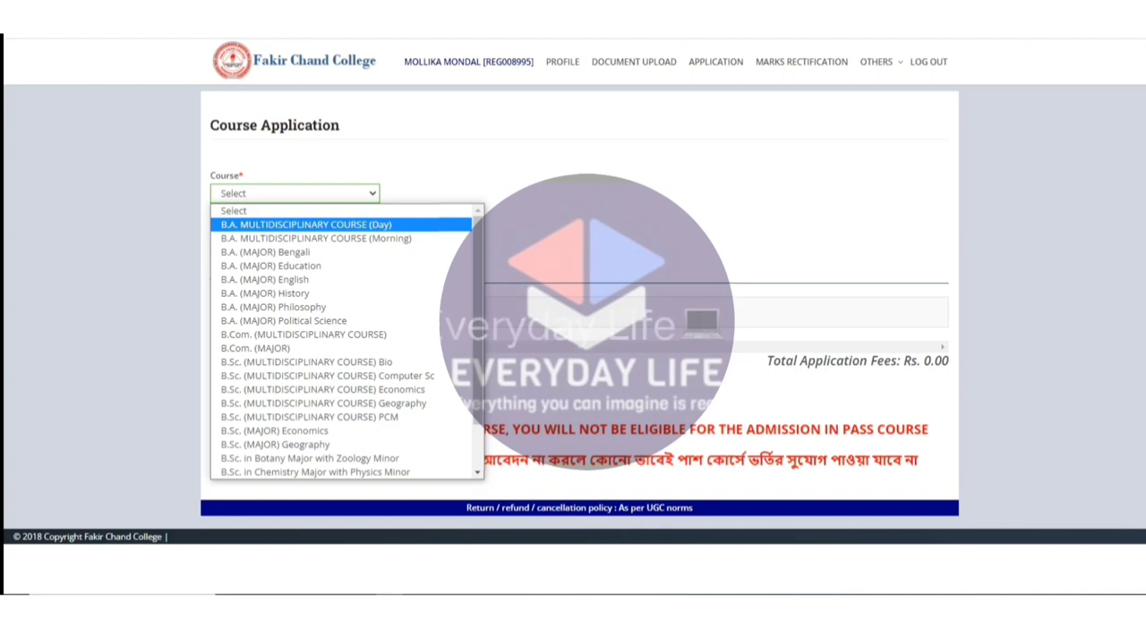
{"action": "key", "text": "Down"}
{"action": "key", "text": "Down"}
{"action": "key", "text": "Down"}
{"action": "key", "text": "Down"}
{"action": "key", "text": "Down"}
{"action": "key", "text": "Down"}
{"action": "key", "text": "Down"}
{"action": "key", "text": "Down"}
{"action": "key", "text": "Down"}
{"action": "key", "text": "Down"}
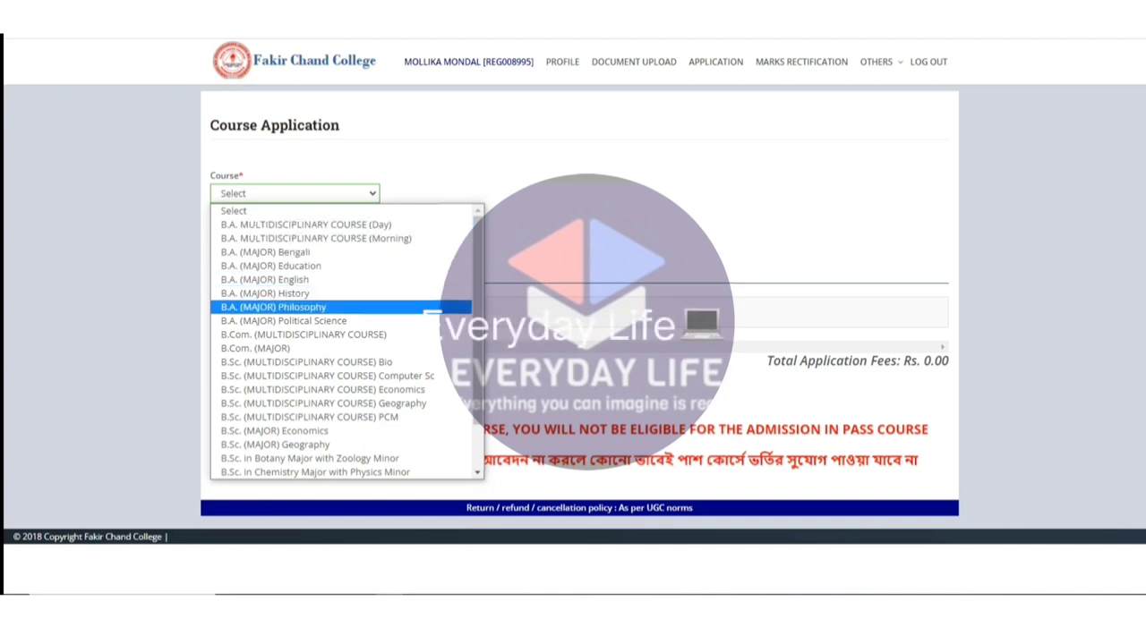
{"action": "key", "text": "Up"}
{"action": "key", "text": "Up"}
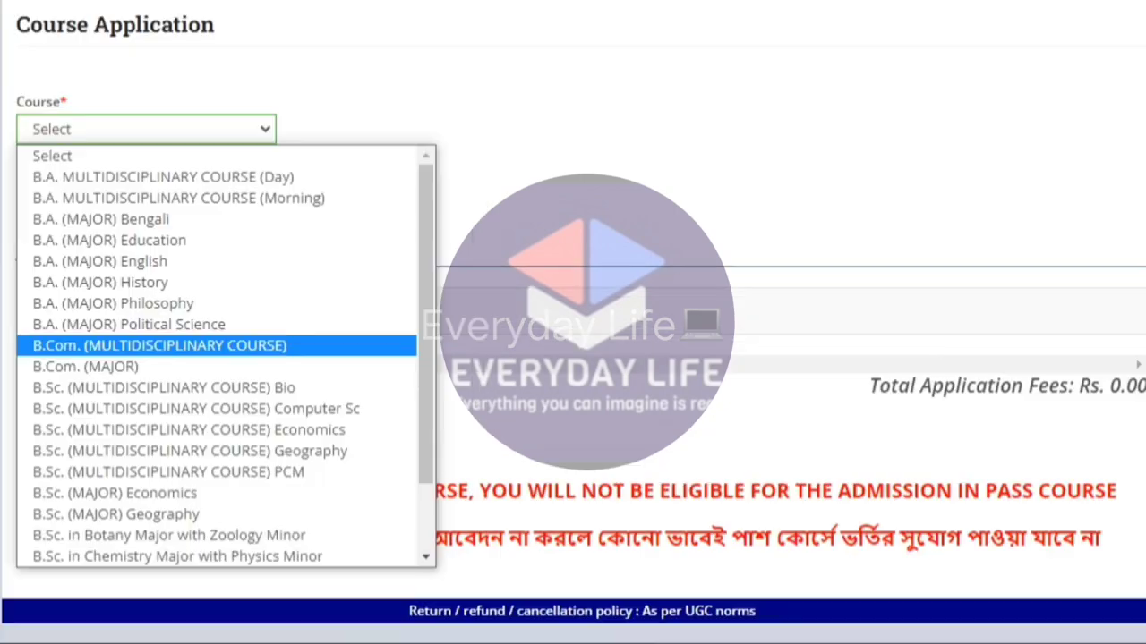
{"action": "key", "text": "Down"}
{"action": "key", "text": "Up"}
{"action": "key", "text": "Up"}
{"action": "key", "text": "Up"}
{"action": "key", "text": "Up"}
{"action": "key", "text": "Up"}
{"action": "key", "text": "Up"}
{"action": "key", "text": "Up"}
{"action": "key", "text": "Up"}
{"action": "key", "text": "Up"}
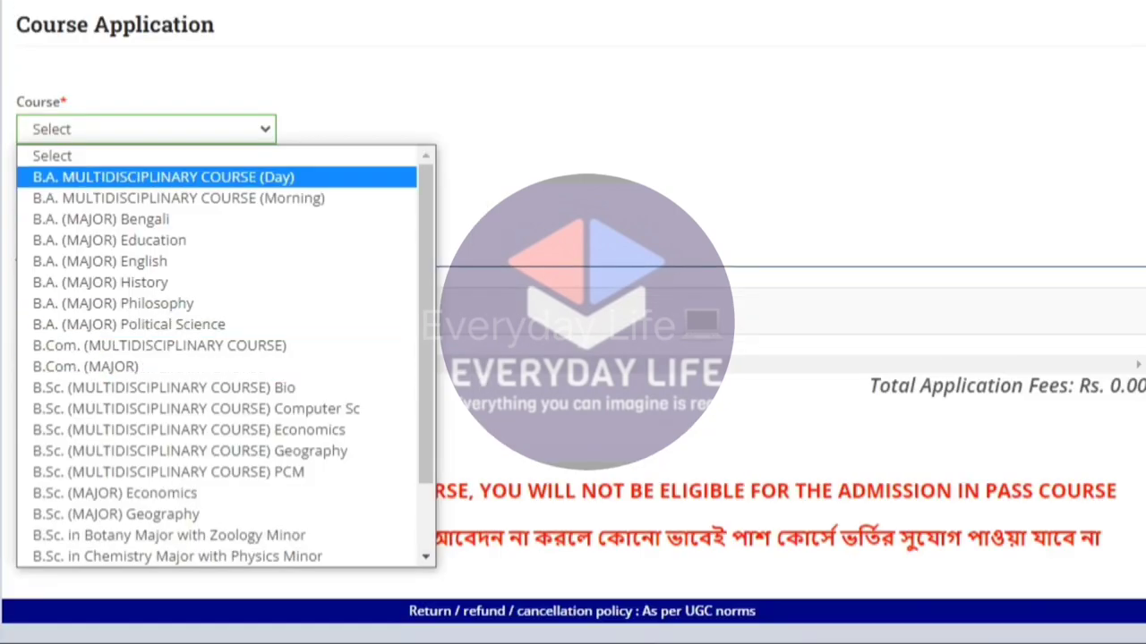
{"action": "key", "text": "Return"}
Reselect B.A. MULTIDISCIPLINARY COURSE (Day) in the Course dropdown.
{"action": "left_click", "coordinate": [16, 78]}
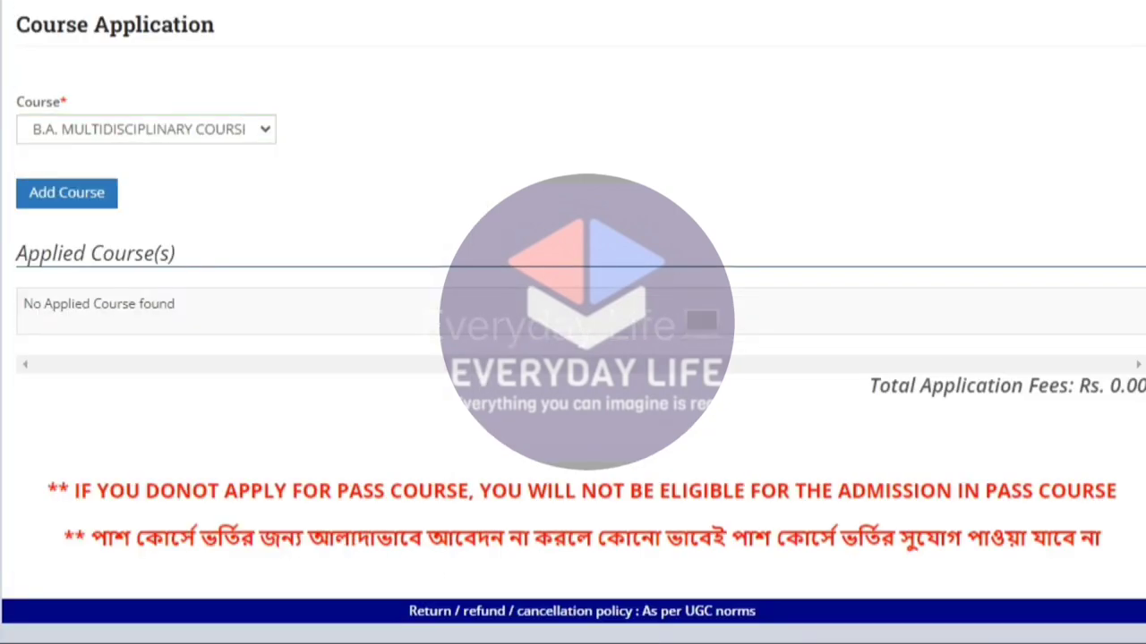
{"action": "key", "text": "Tab"}
{"action": "key", "text": "alt+Down"}
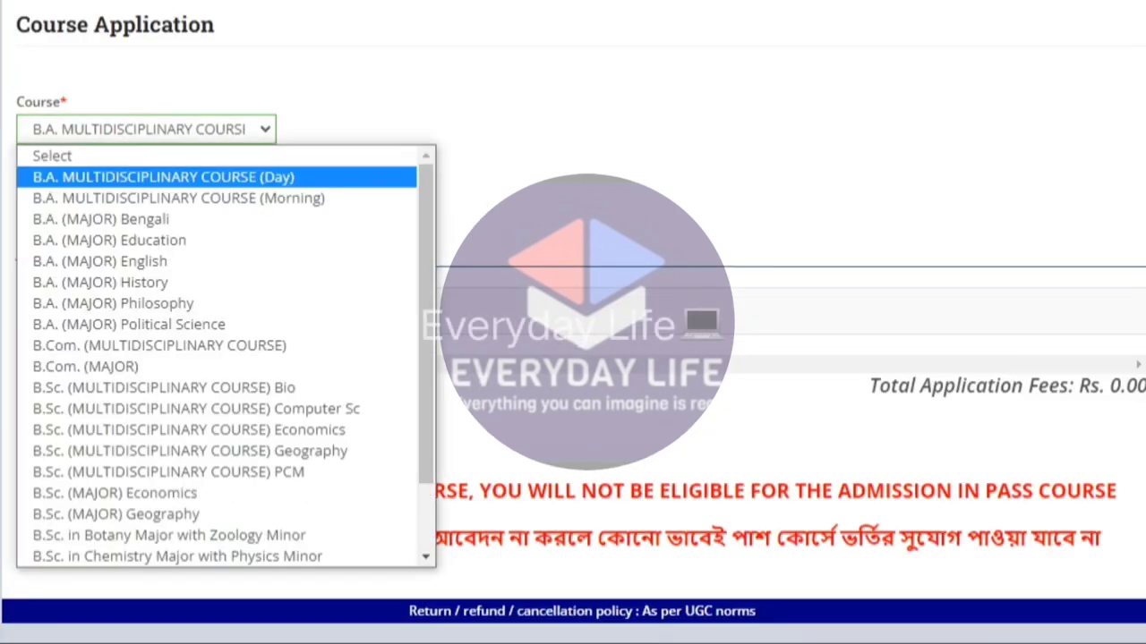
{"action": "key", "text": "Down"}
{"action": "key", "text": "Down"}
{"action": "key", "text": "Down"}
{"action": "key", "text": "Down"}
{"action": "key", "text": "Down"}
{"action": "key", "text": "Down"}
{"action": "key", "text": "Down"}
{"action": "key", "text": "Down"}
{"action": "key", "text": "Down"}
{"action": "key", "text": "Down"}
{"action": "key", "text": "Down"}
{"action": "key", "text": "Down"}
{"action": "key", "text": "Down"}
{"action": "key", "text": "Down"}
{"action": "key", "text": "Down"}
{"action": "key", "text": "Down"}
{"action": "key", "text": "Down"}
{"action": "key", "text": "Down"}
{"action": "key", "text": "Down"}
{"action": "key", "text": "Down"}
{"action": "key", "text": "Down"}
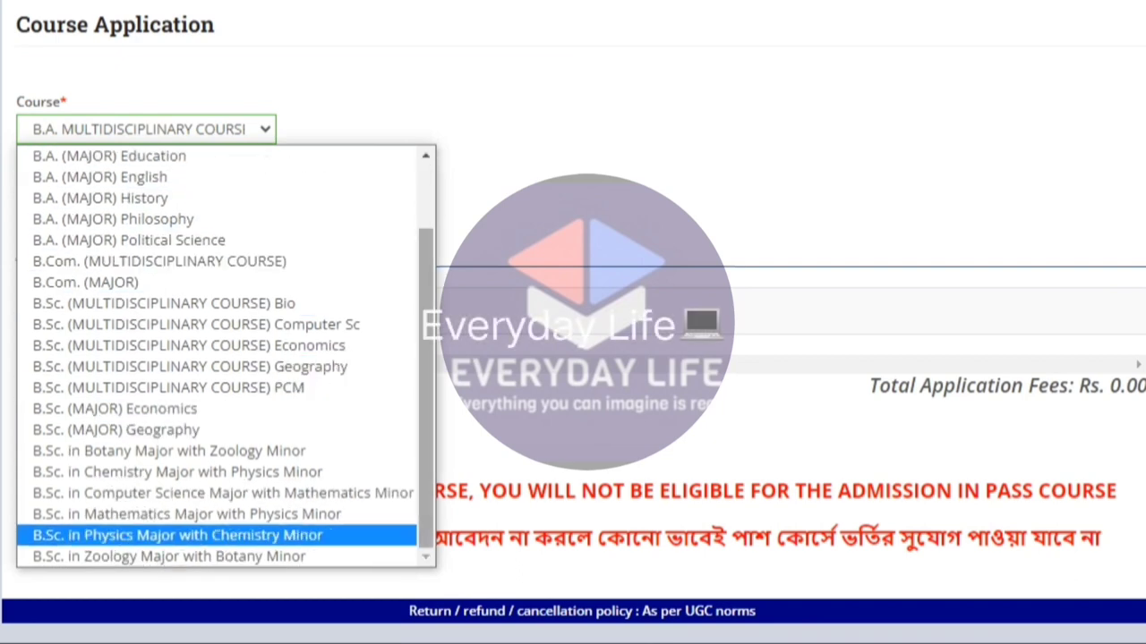
{"action": "key", "text": "Up"}
{"action": "key", "text": "Up"}
{"action": "key", "text": "Up"}
{"action": "key", "text": "Up"}
{"action": "key", "text": "Up"}
{"action": "key", "text": "Up"}
{"action": "key", "text": "Up"}
{"action": "key", "text": "Up"}
{"action": "key", "text": "Up"}
{"action": "key", "text": "Up"}
{"action": "key", "text": "Up"}
{"action": "key", "text": "Up"}
{"action": "key", "text": "Up"}
{"action": "key", "text": "Up"}
{"action": "key", "text": "Up"}
{"action": "key", "text": "Up"}
{"action": "key", "text": "Up"}
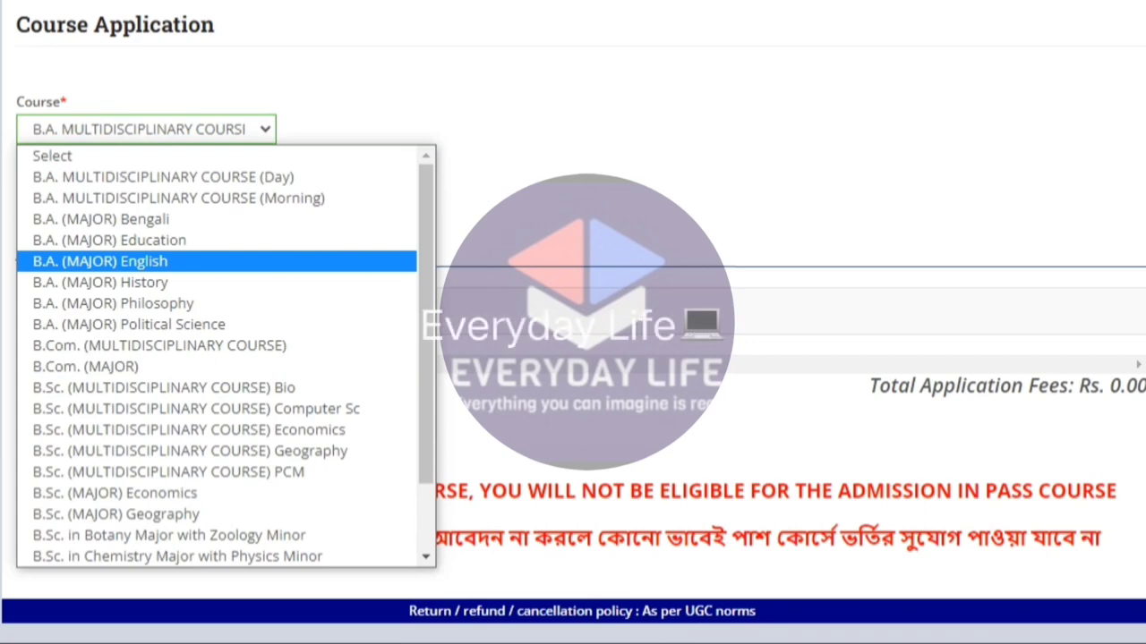
{"action": "key", "text": "Up"}
{"action": "key", "text": "Up"}
{"action": "key", "text": "Down"}
{"action": "key", "text": "Down"}
{"action": "key", "text": "Down"}
{"action": "key", "text": "Down"}
{"action": "key", "text": "Down"}
{"action": "key", "text": "Down"}
{"action": "key", "text": "Down"}
{"action": "key", "text": "Down"}
{"action": "key", "text": "Down"}
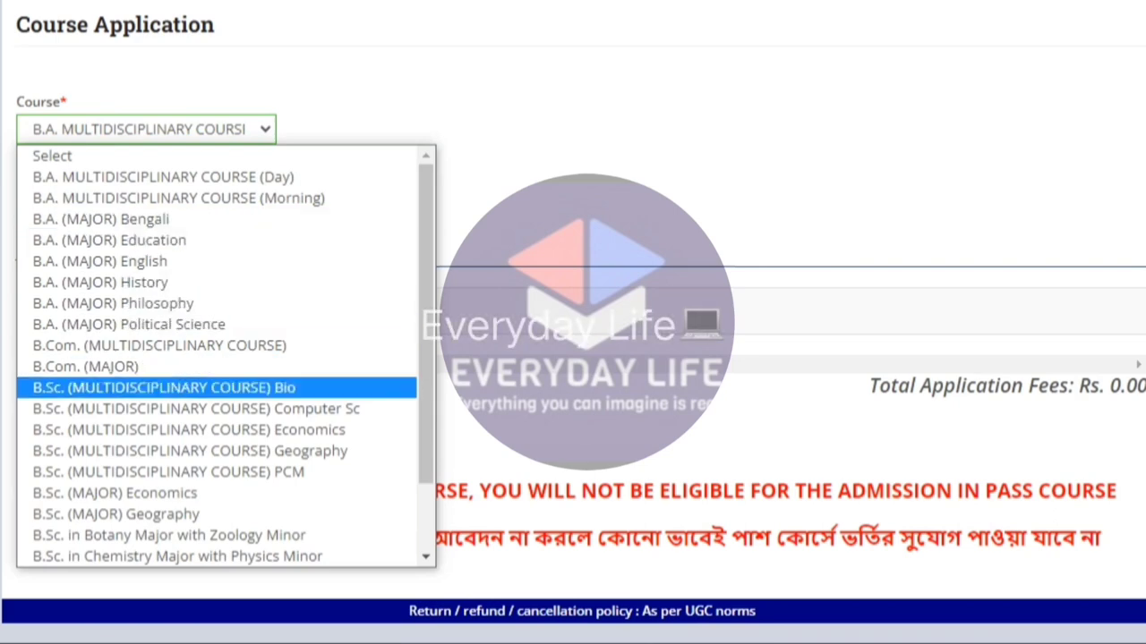
{"action": "key", "text": "Down"}
{"action": "key", "text": "Down"}
{"action": "key", "text": "Down"}
{"action": "key", "text": "Down"}
{"action": "key", "text": "Down"}
{"action": "key", "text": "Down"}
{"action": "key", "text": "Down"}
{"action": "key", "text": "Down"}
{"action": "key", "text": "Up"}
{"action": "key", "text": "Up"}
{"action": "key", "text": "Up"}
{"action": "key", "text": "Up"}
{"action": "key", "text": "Up"}
{"action": "key", "text": "Up"}
{"action": "key", "text": "Up"}
{"action": "key", "text": "Up"}
{"action": "key", "text": "Up"}
{"action": "key", "text": "Up"}
{"action": "key", "text": "Up"}
{"action": "key", "text": "Up"}
{"action": "key", "text": "Up"}
{"action": "key", "text": "Up"}
{"action": "key", "text": "Up"}
{"action": "key", "text": "Up"}
{"action": "key", "text": "Up"}
{"action": "key", "text": "Up"}
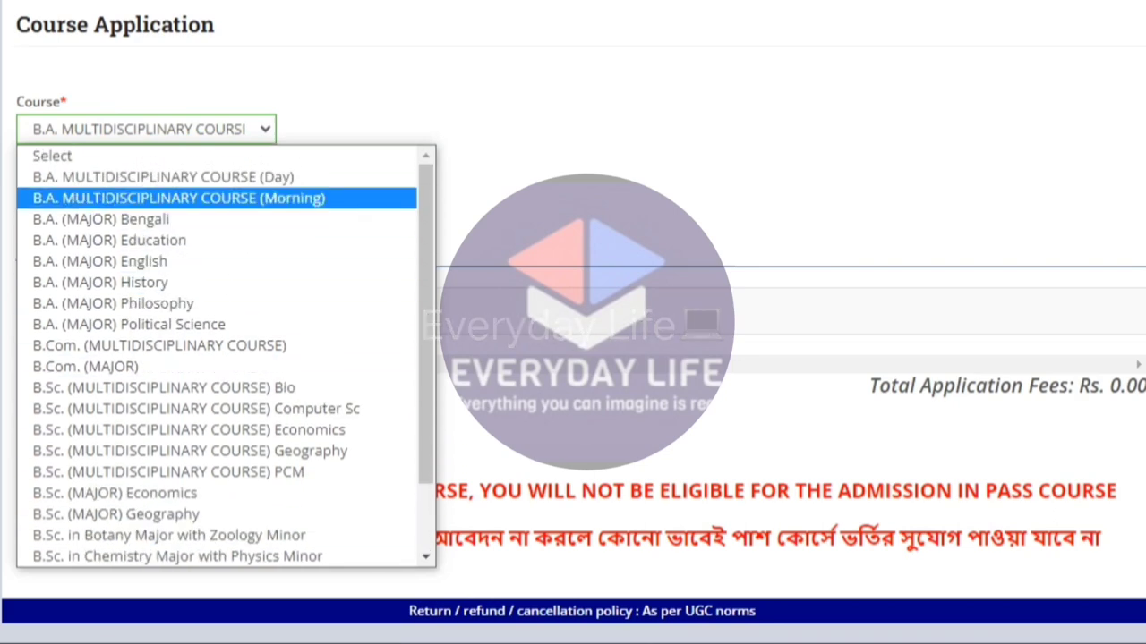
{"action": "key", "text": "Up"}
{"action": "key", "text": "Down"}
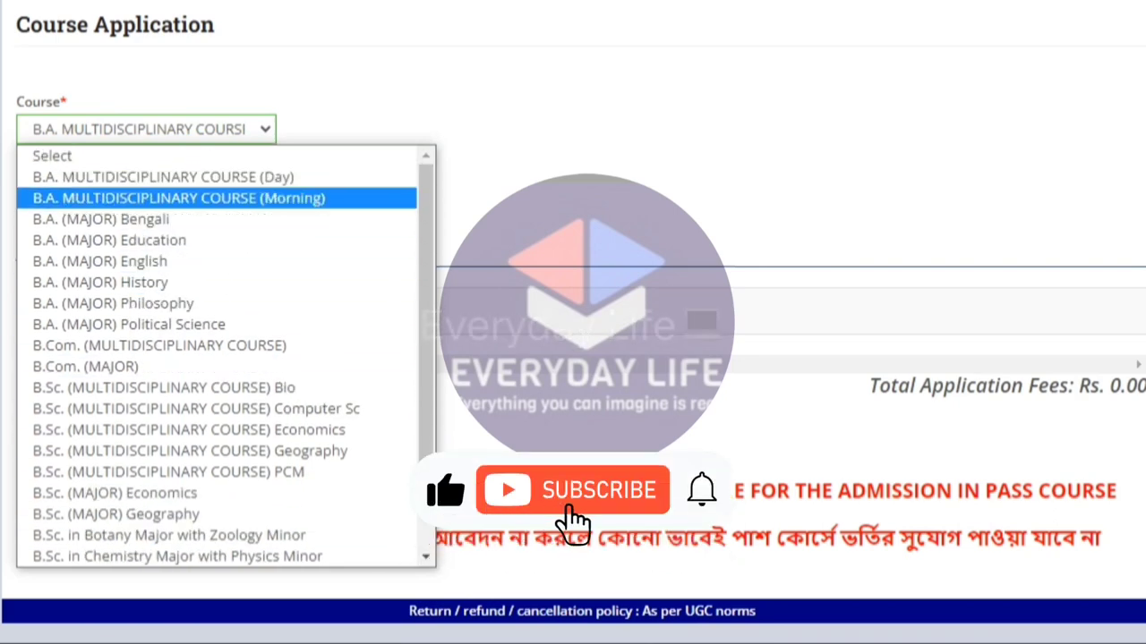
{"action": "key", "text": "Up"}
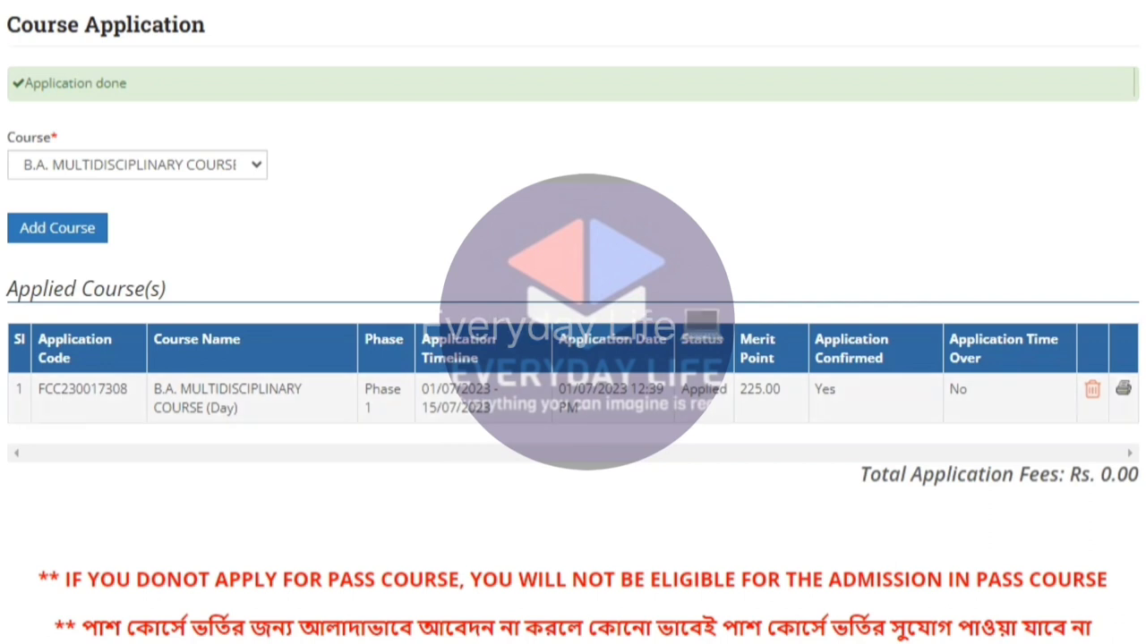
Highlight the applied course name, timeline dates, year and Applied status in the table.
{"action": "left_click_drag", "start_coordinate": [181, 388], "coordinate": [236, 408]}
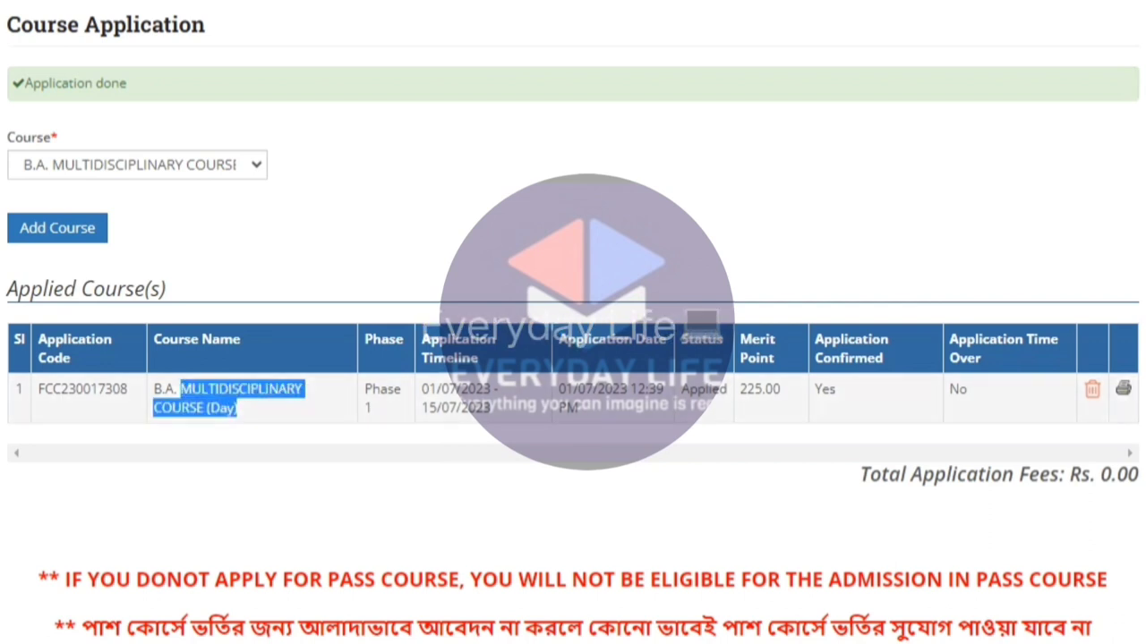
{"action": "left_click_drag", "start_coordinate": [437, 388], "coordinate": [475, 408]}
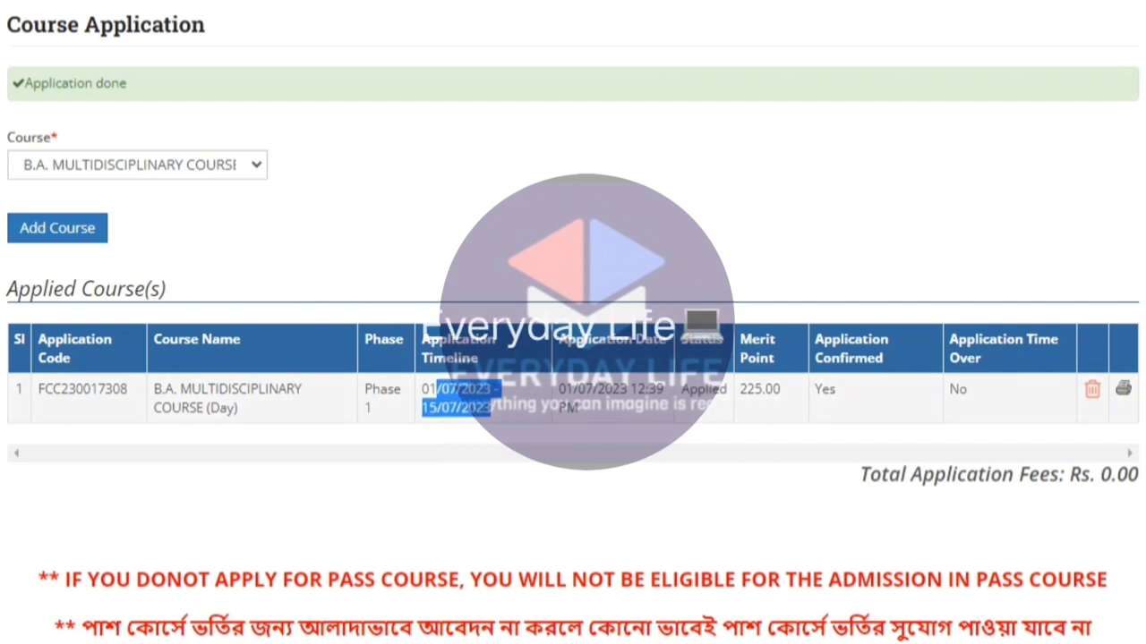
{"action": "left_click_drag", "start_coordinate": [637, 389], "coordinate": [598, 391]}
{"action": "left_click_drag", "start_coordinate": [687, 389], "coordinate": [766, 389]}
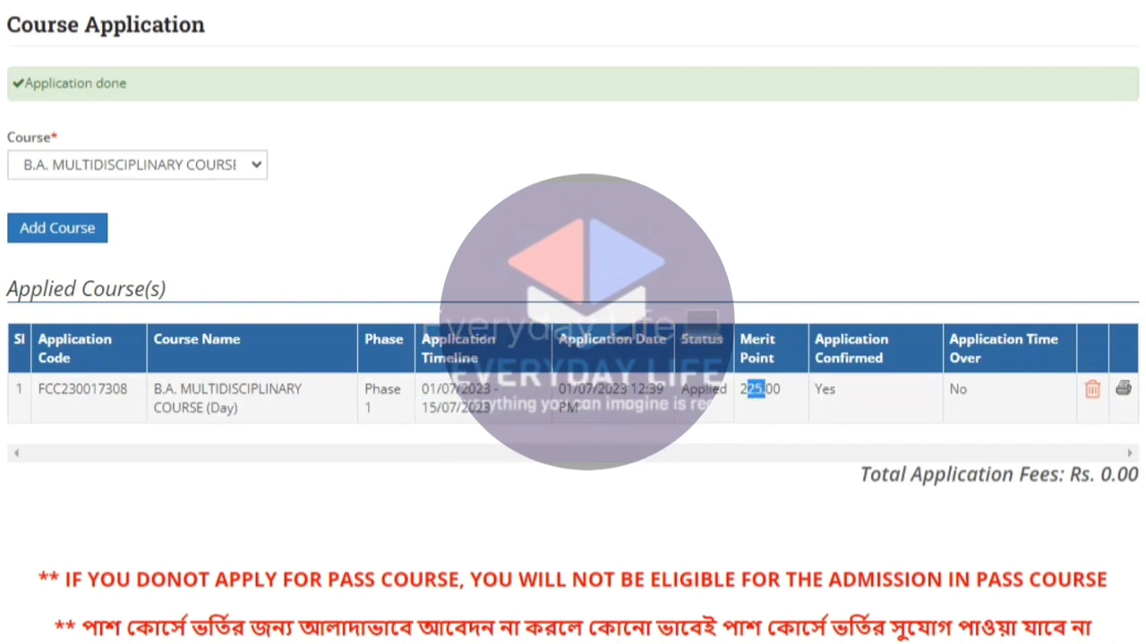
Print only page 1 of the application form using a custom page range.
{"action": "left_click", "coordinate": [1123, 388]}
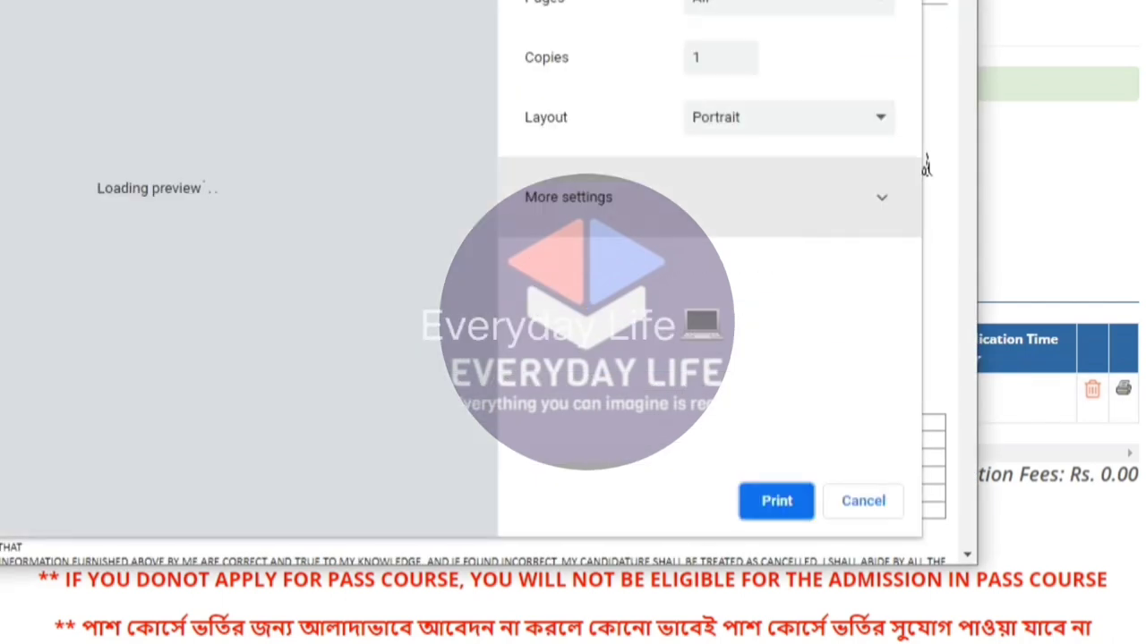
{"action": "left_click", "coordinate": [862, 197]}
{"action": "scroll", "coordinate": [197, 269], "scroll_direction": "down", "scroll_amount": 15}
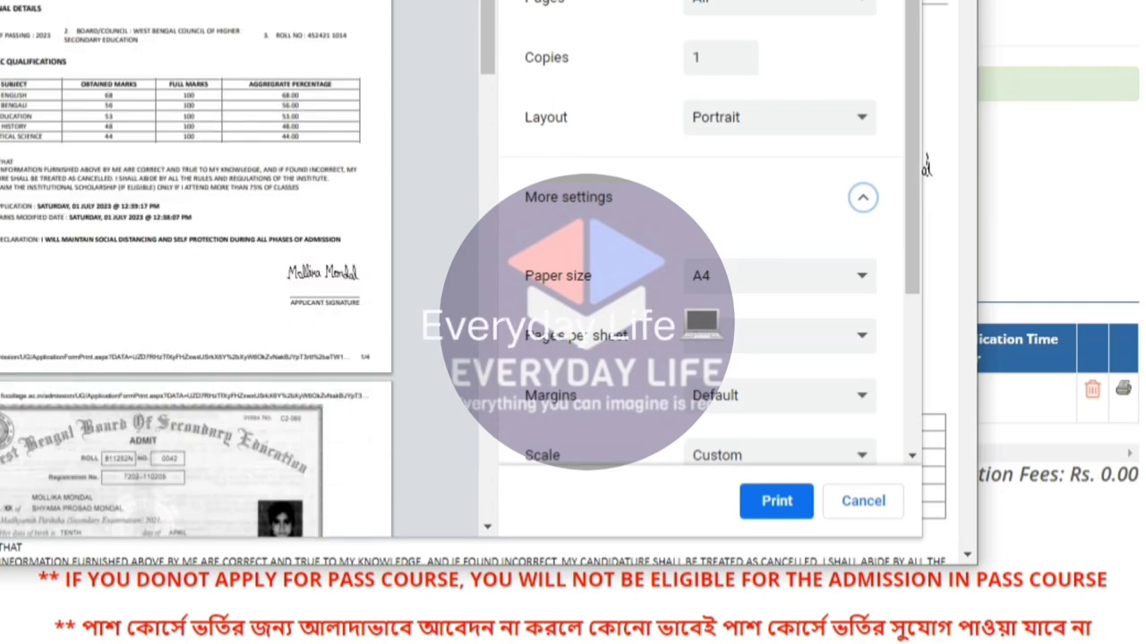
{"action": "scroll", "coordinate": [197, 268], "scroll_direction": "up", "scroll_amount": 10}
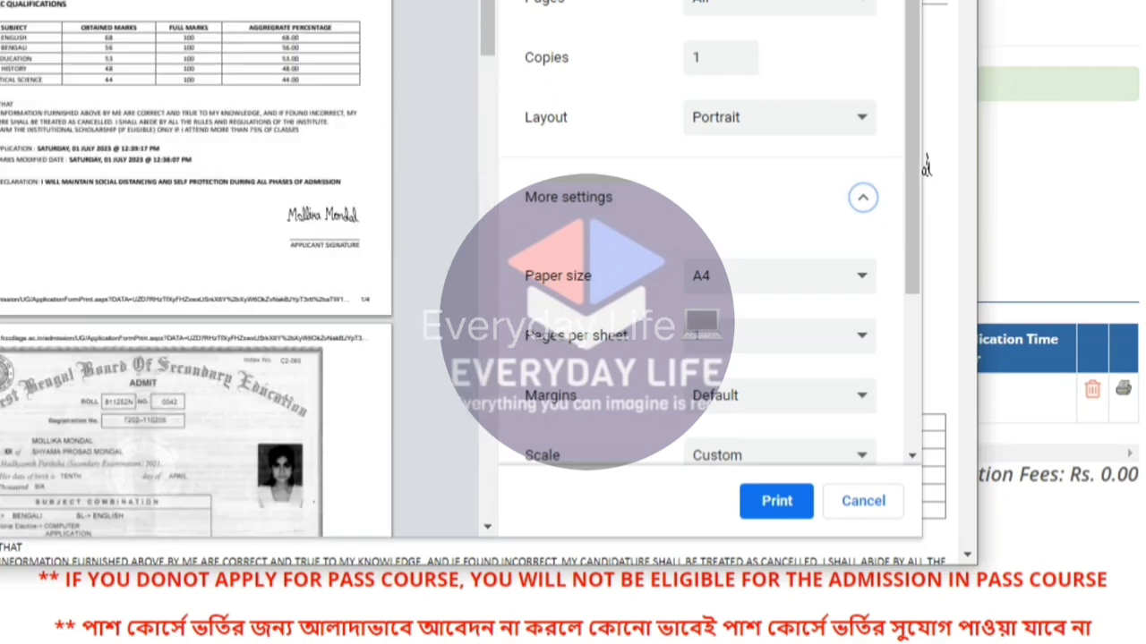
{"action": "left_click", "coordinate": [779, 4]}
{"action": "left_click", "coordinate": [767, 79]}
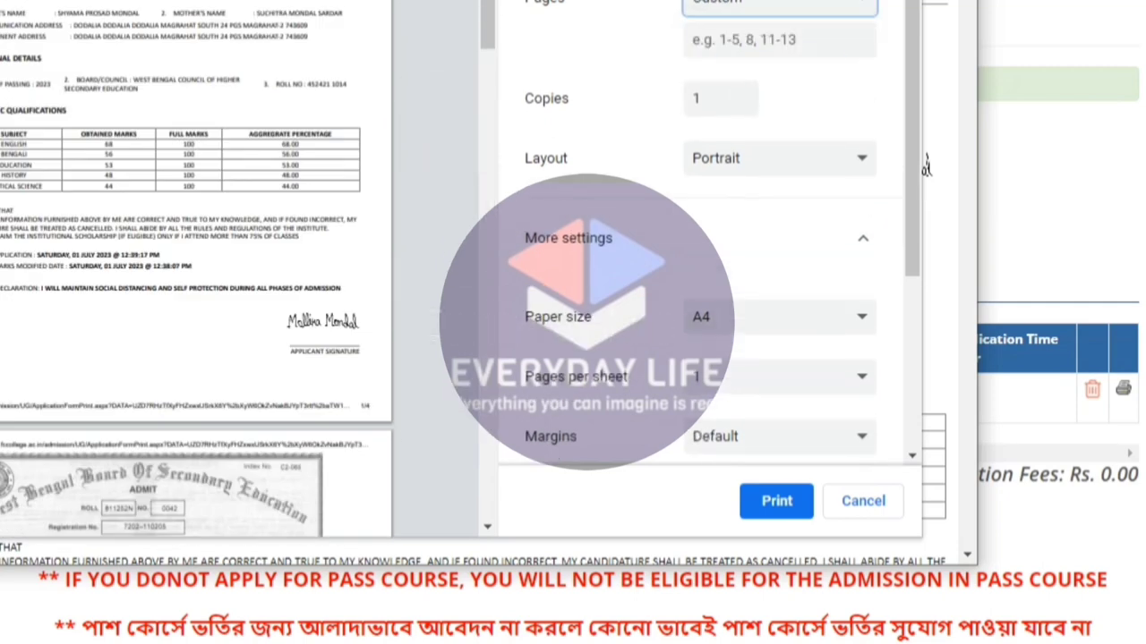
{"action": "type", "text": "1"}
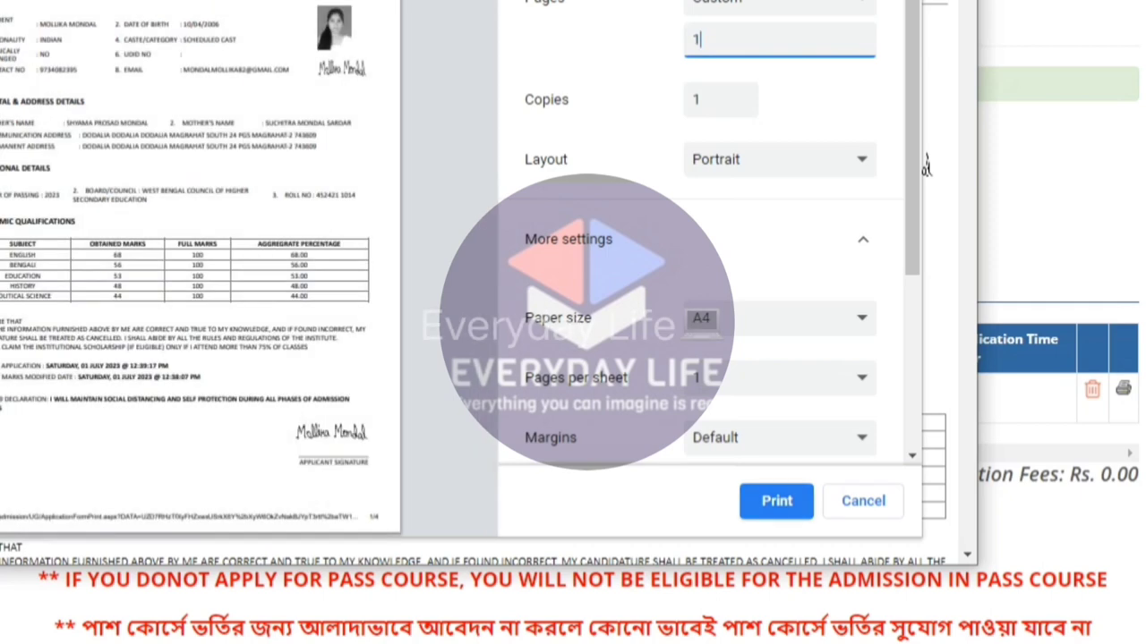
{"action": "key", "text": "Return"}
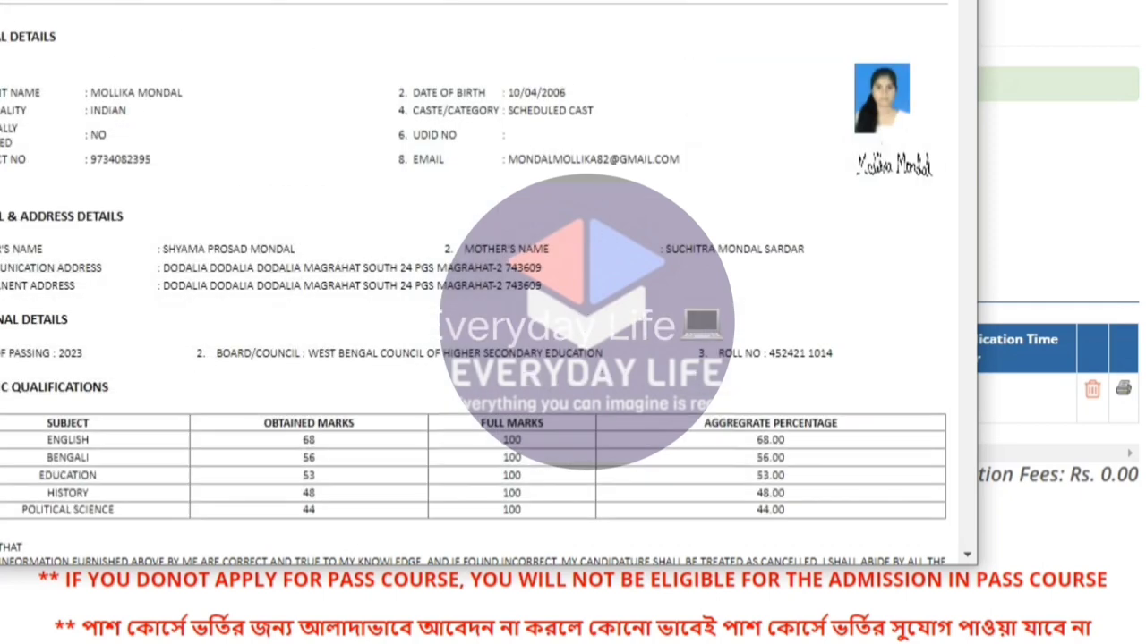
{"action": "scroll", "coordinate": [475, 283], "scroll_direction": "down", "scroll_amount": 5}
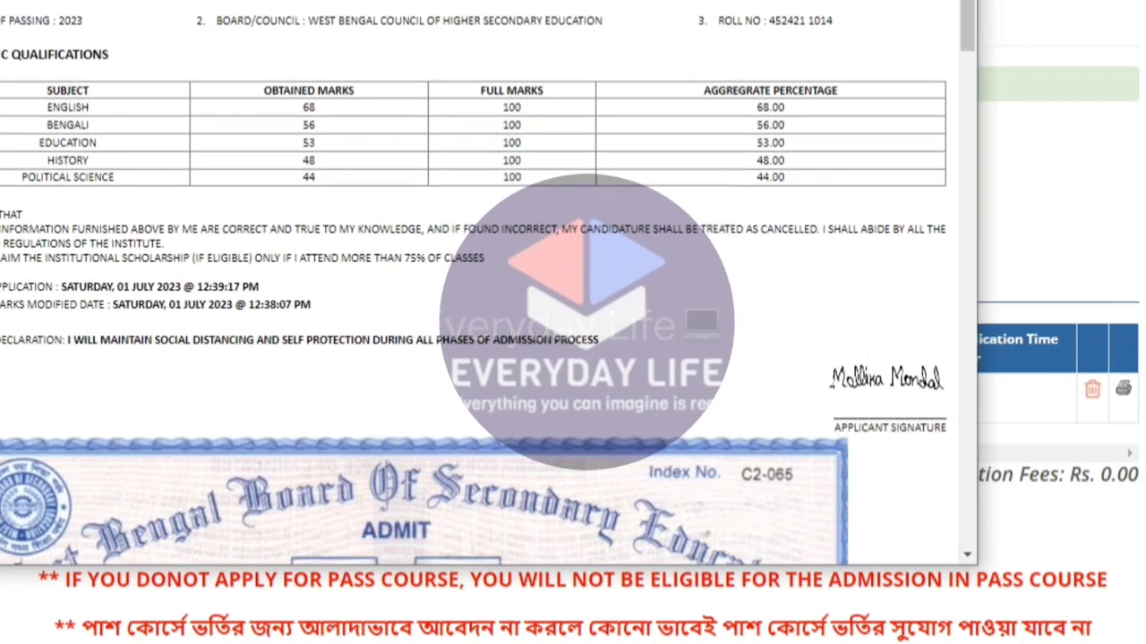
{"action": "scroll", "coordinate": [474, 282], "scroll_direction": "up", "scroll_amount": 3}
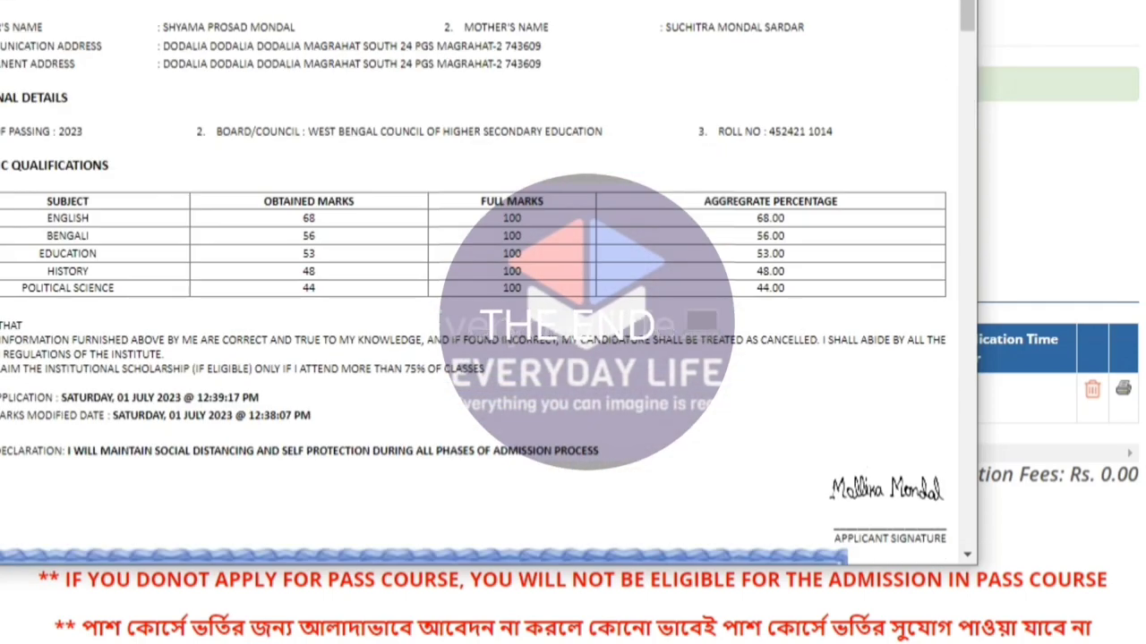